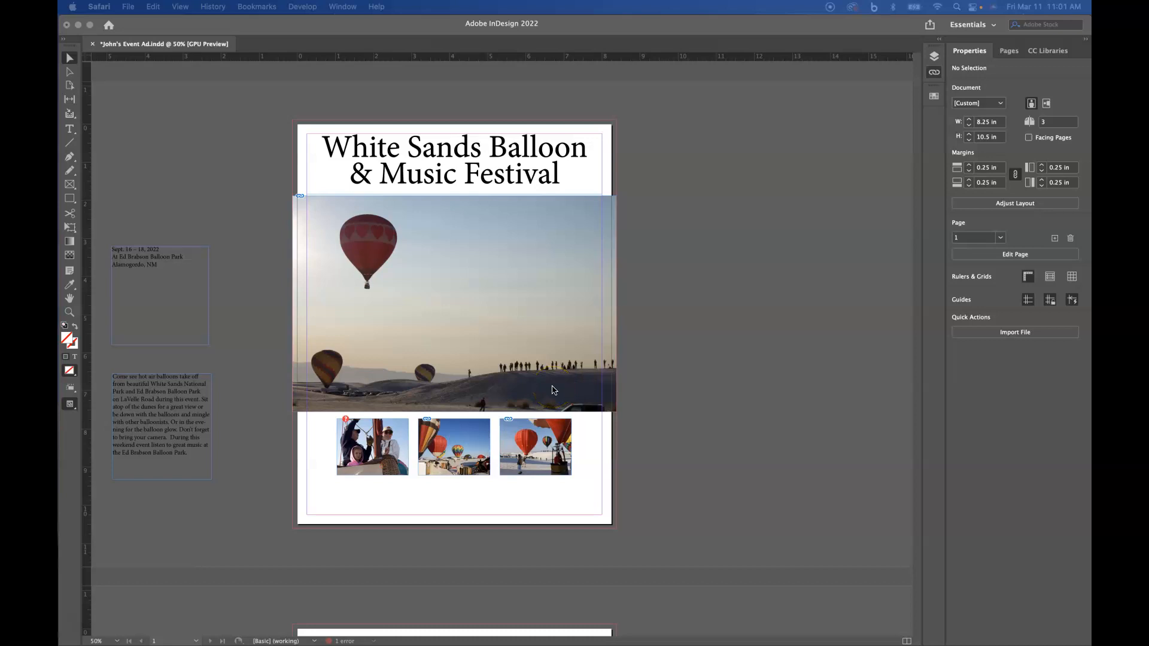
- Bring the event ad document to the front and fit its first page in the window
{"action": "left_click", "coordinate": [88, 619]}
{"action": "left_click", "coordinate": [462, 503]}
{"action": "scroll", "coordinate": [510, 483], "scroll_direction": "down", "scroll_amount": 3}
{"action": "left_click", "coordinate": [740, 343]}
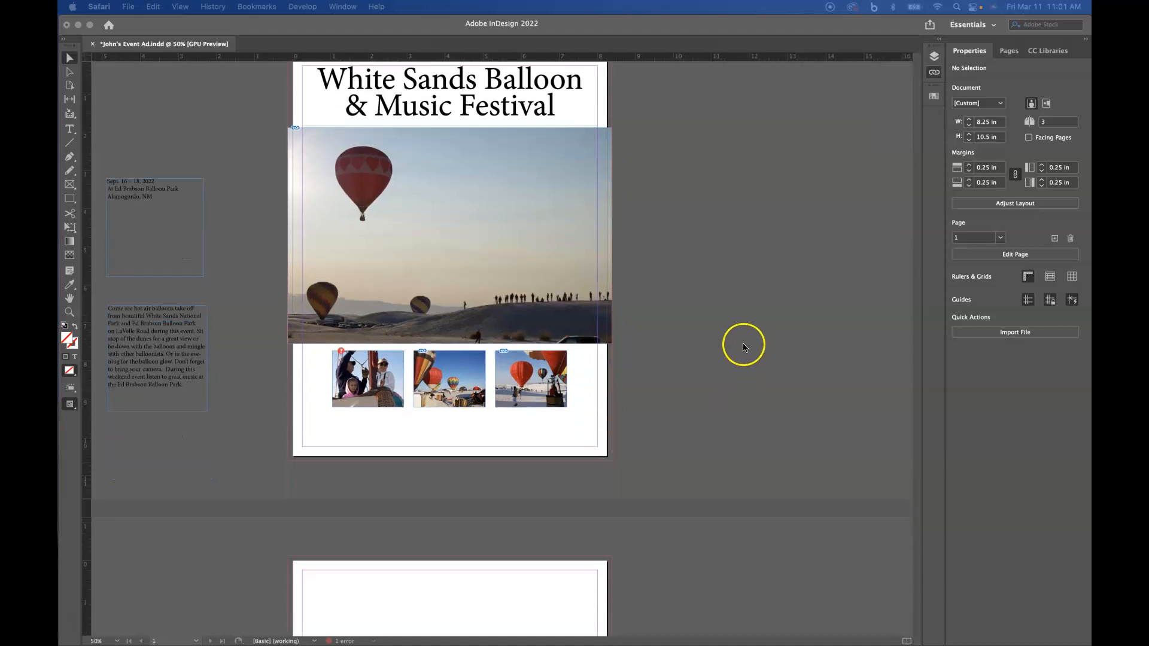
{"action": "key", "text": "super+0"}
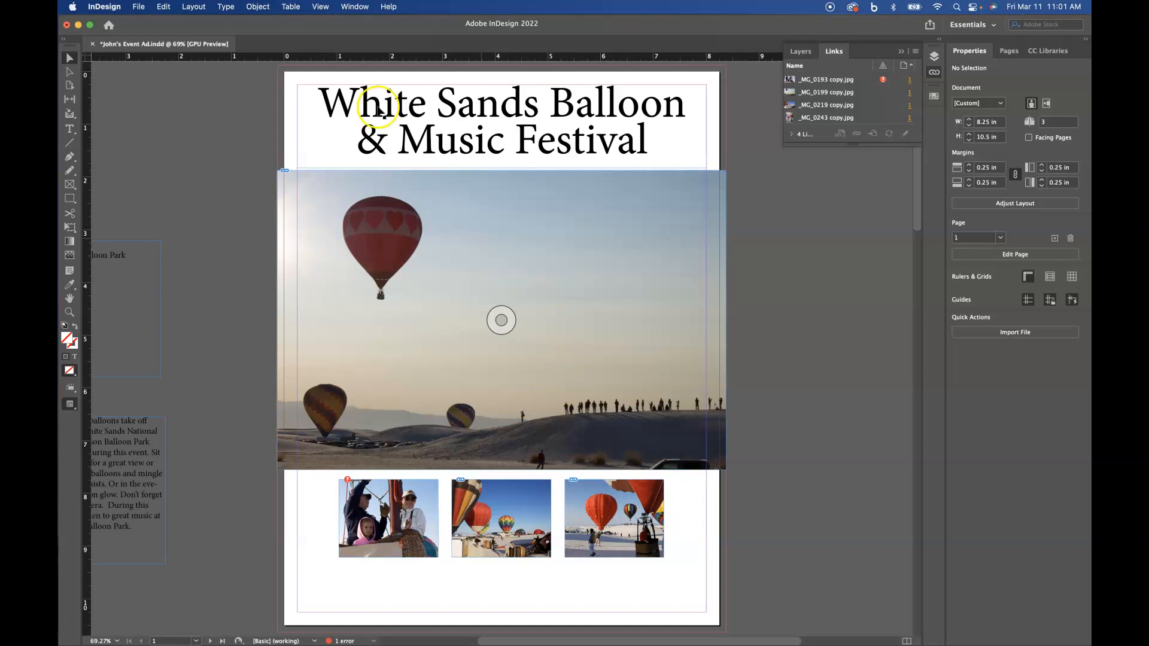
{"action": "left_click", "coordinate": [316, 8]}
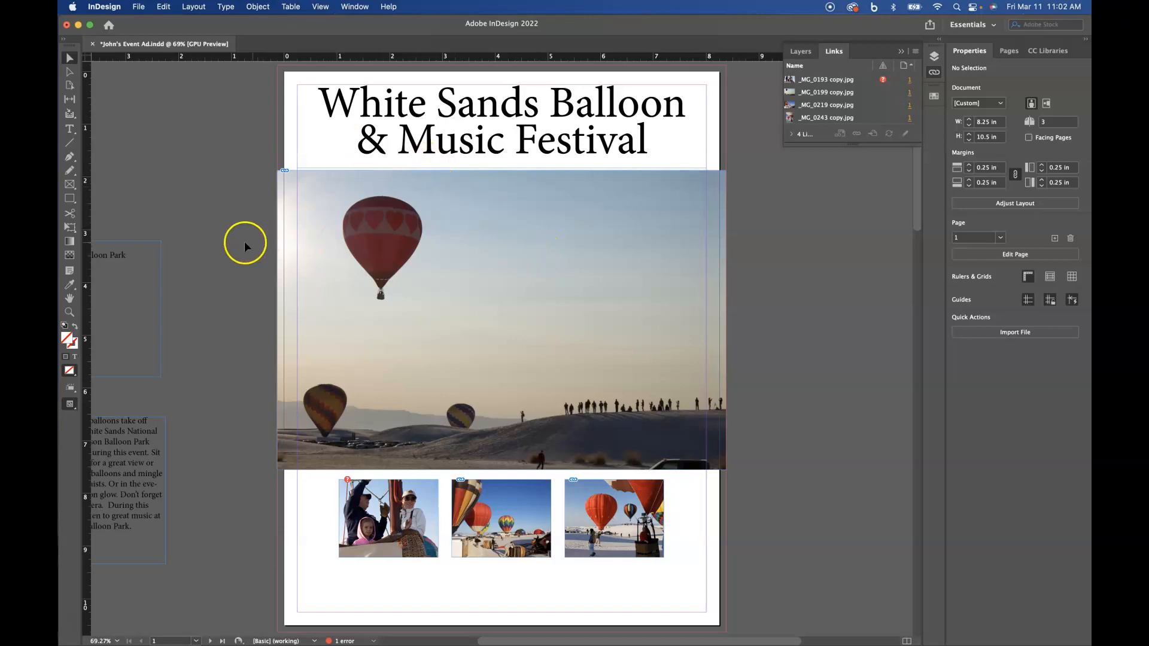
- Shorten the date-and-location text frame to 0.72 in high and stack it above the event description frame on the pasteboard
{"action": "scroll", "coordinate": [238, 240], "scroll_direction": "left", "scroll_amount": 5}
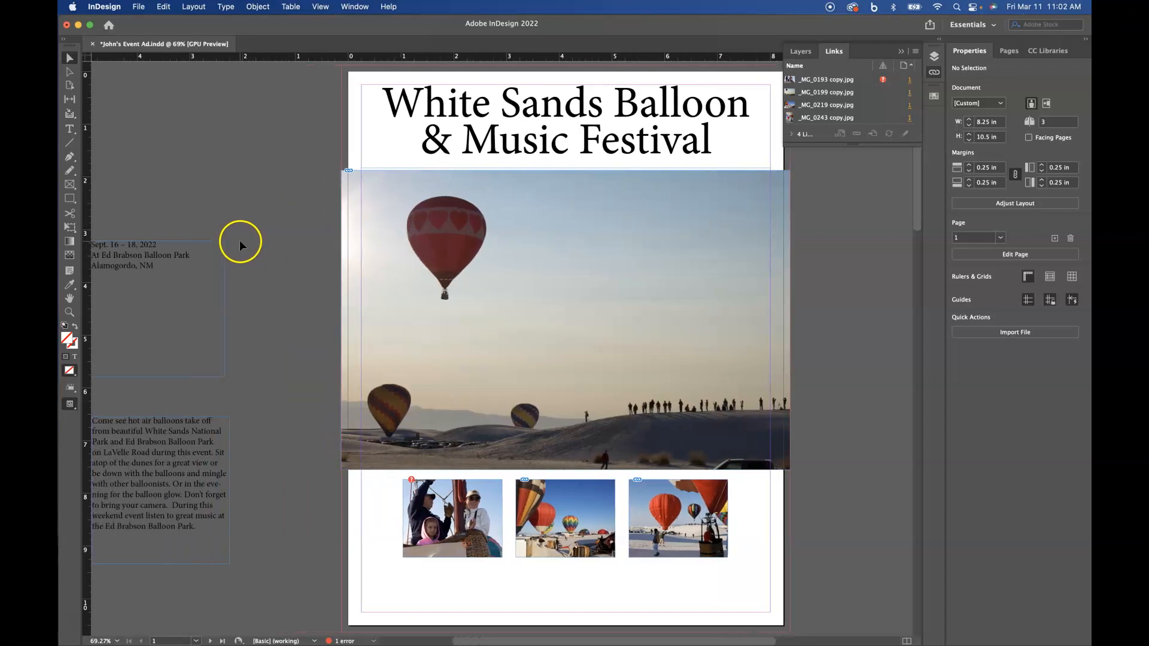
{"action": "left_click", "coordinate": [203, 276]}
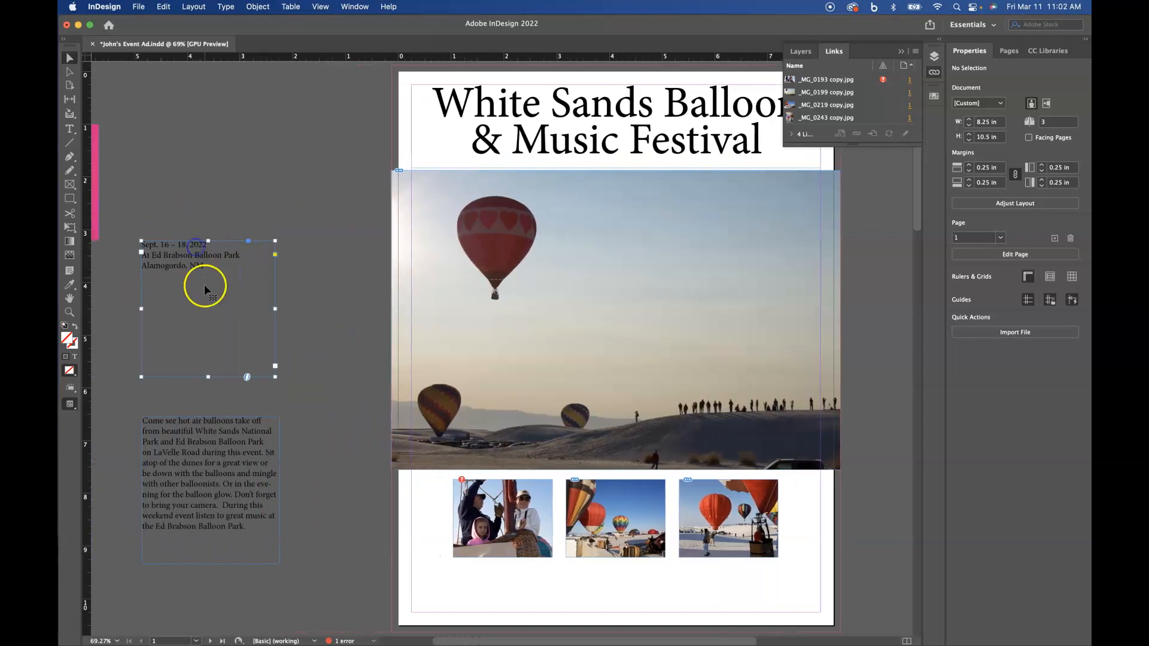
{"action": "left_click_drag", "start_coordinate": [207, 378], "coordinate": [583, 294]}
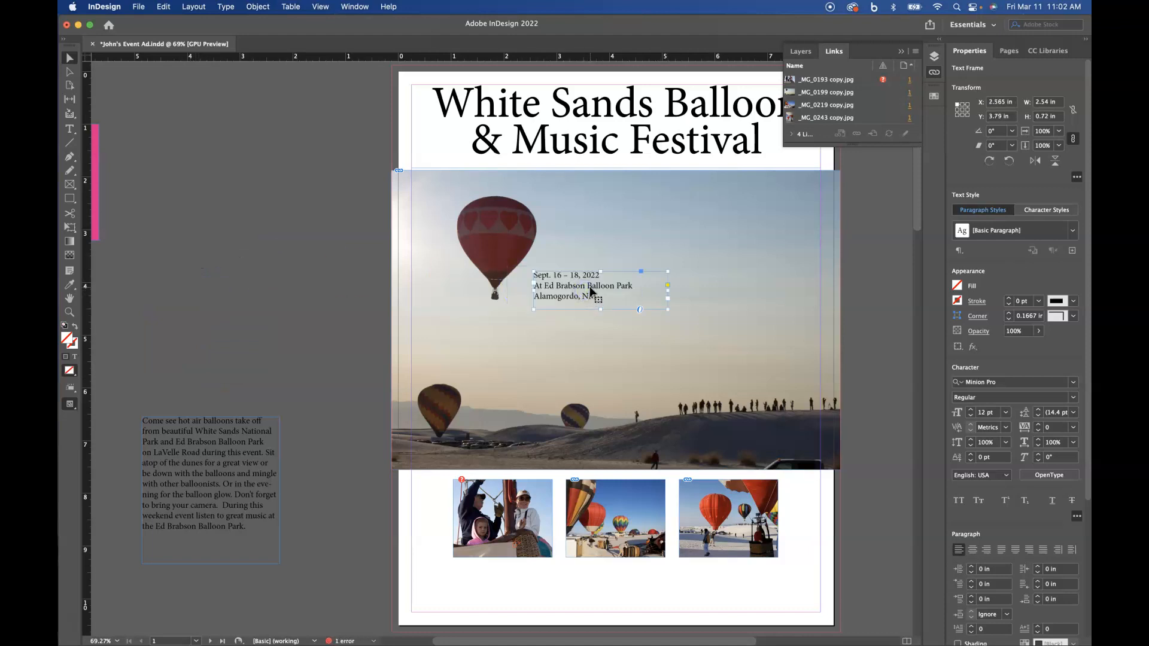
{"action": "left_click_drag", "start_coordinate": [591, 292], "coordinate": [273, 263]}
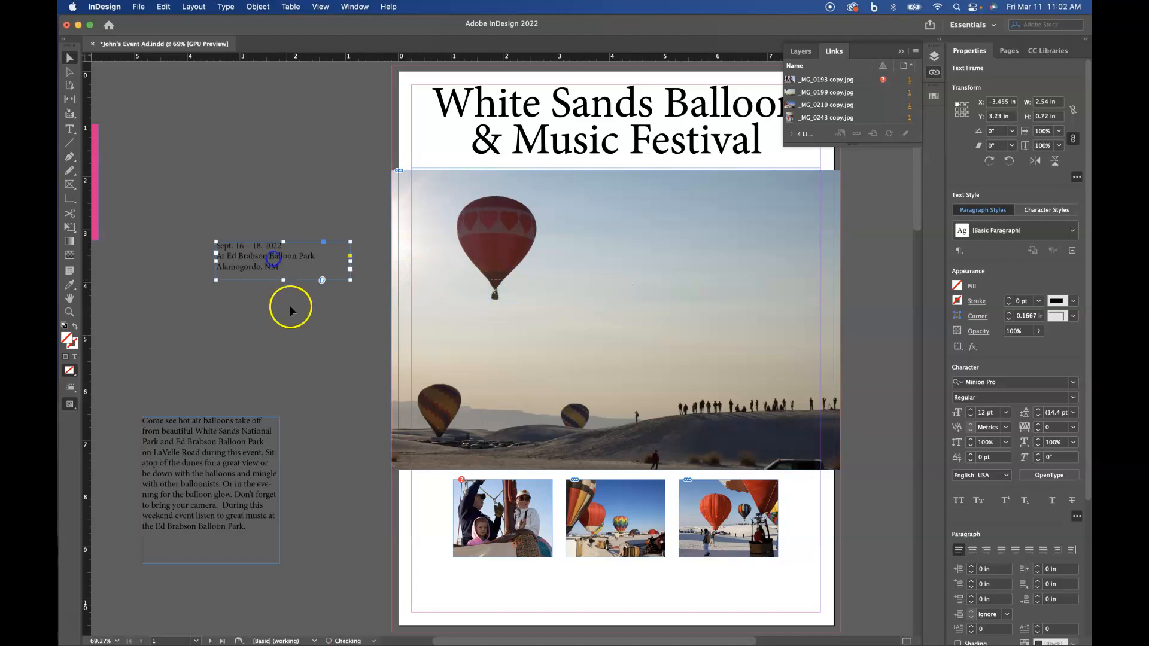
{"action": "left_click_drag", "start_coordinate": [235, 462], "coordinate": [293, 348]}
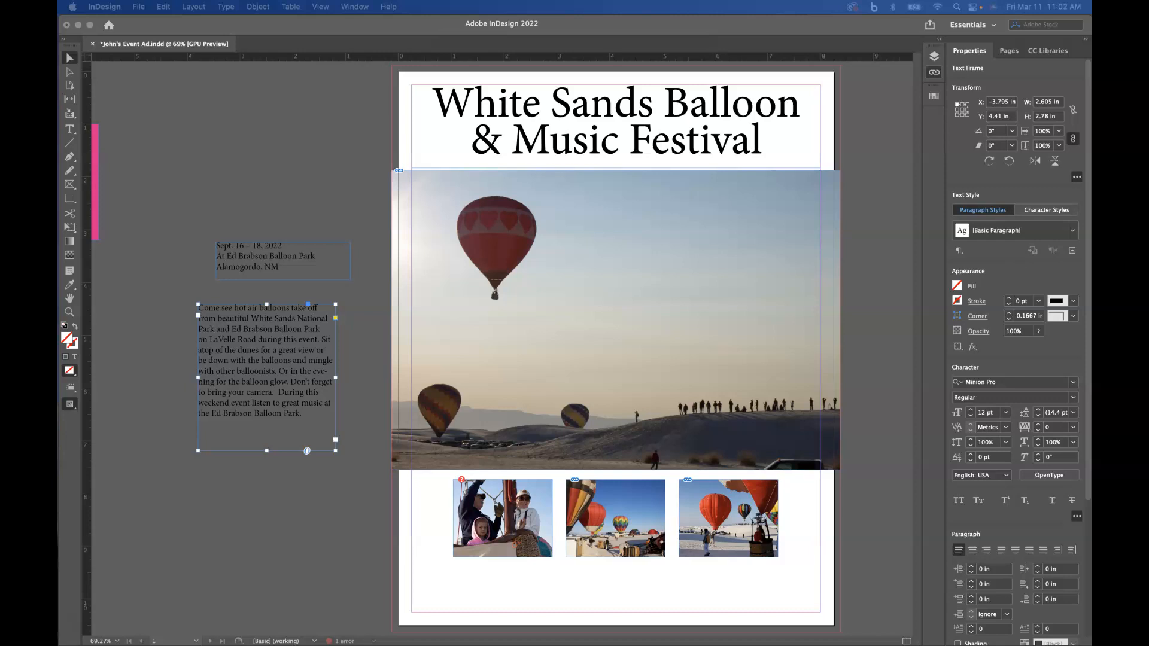
- Switch to Safari and review the festival description paragraph on the KOA event page, highlighting its text
{"action": "left_click_drag", "start_coordinate": [1091, 37], "coordinate": [804, 35]}
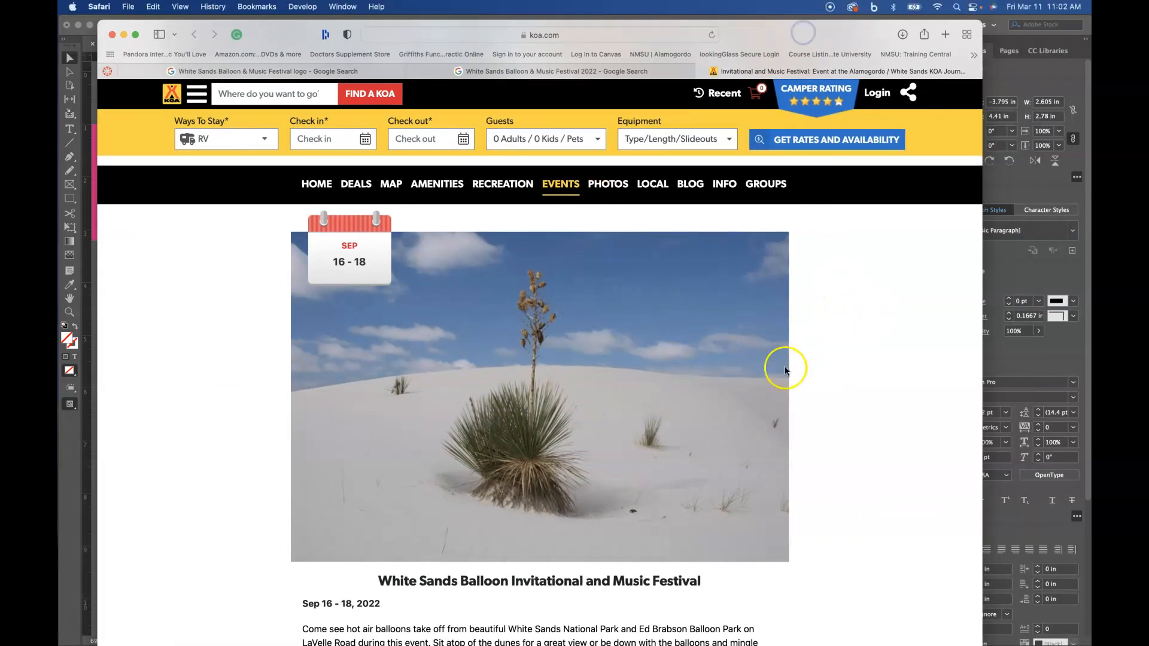
{"action": "scroll", "coordinate": [652, 404], "scroll_direction": "down", "scroll_amount": 5}
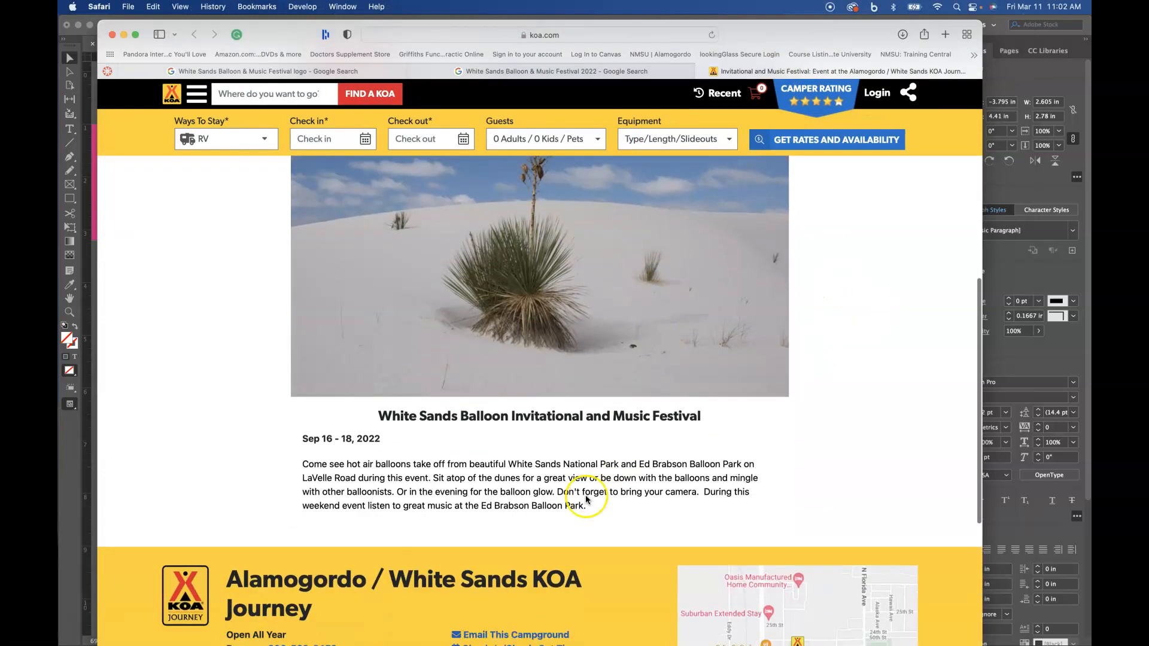
{"action": "left_click_drag", "start_coordinate": [588, 482], "coordinate": [299, 435]}
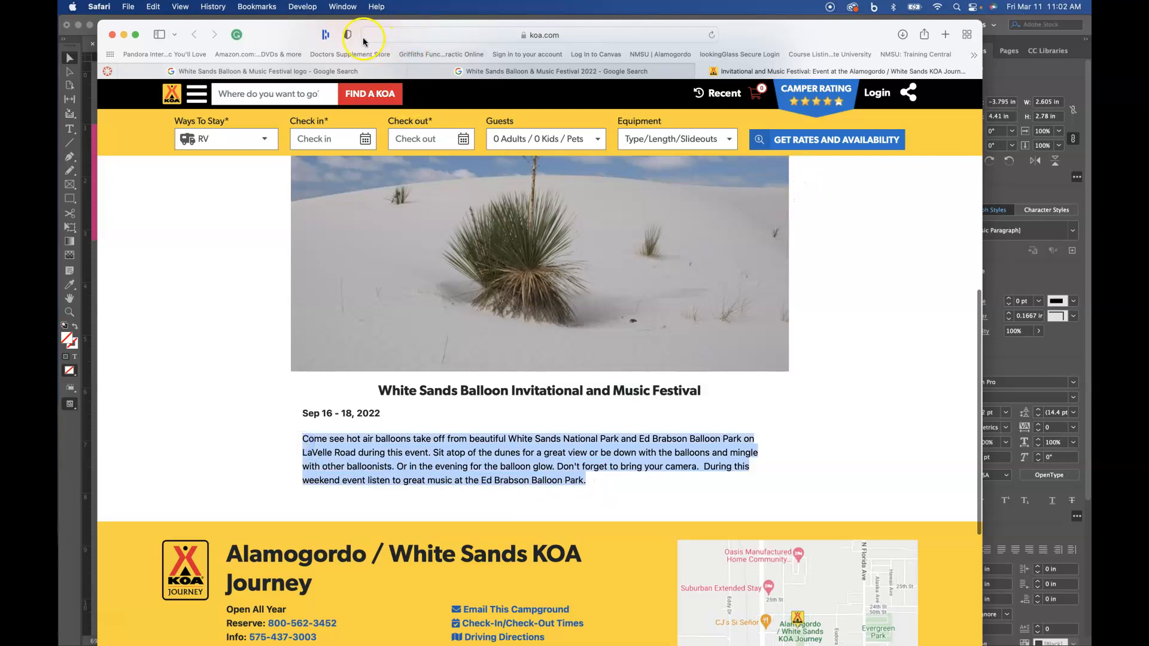
{"action": "scroll", "coordinate": [403, 282], "scroll_direction": "up", "scroll_amount": 1}
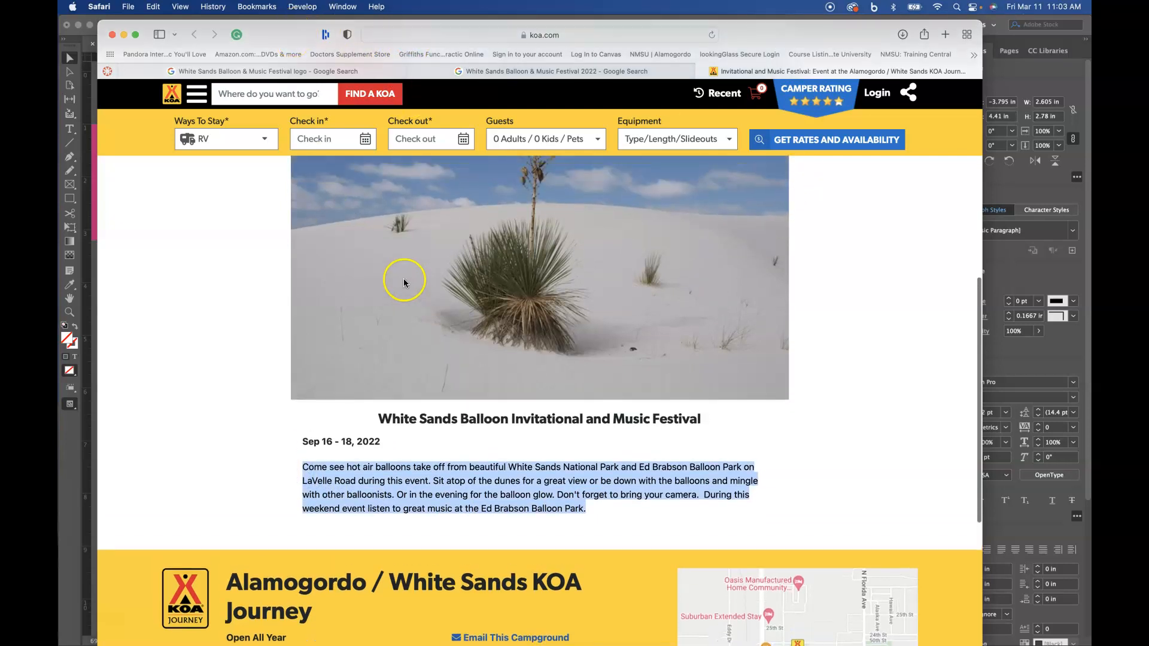
{"action": "scroll", "coordinate": [385, 302], "scroll_direction": "up", "scroll_amount": 3}
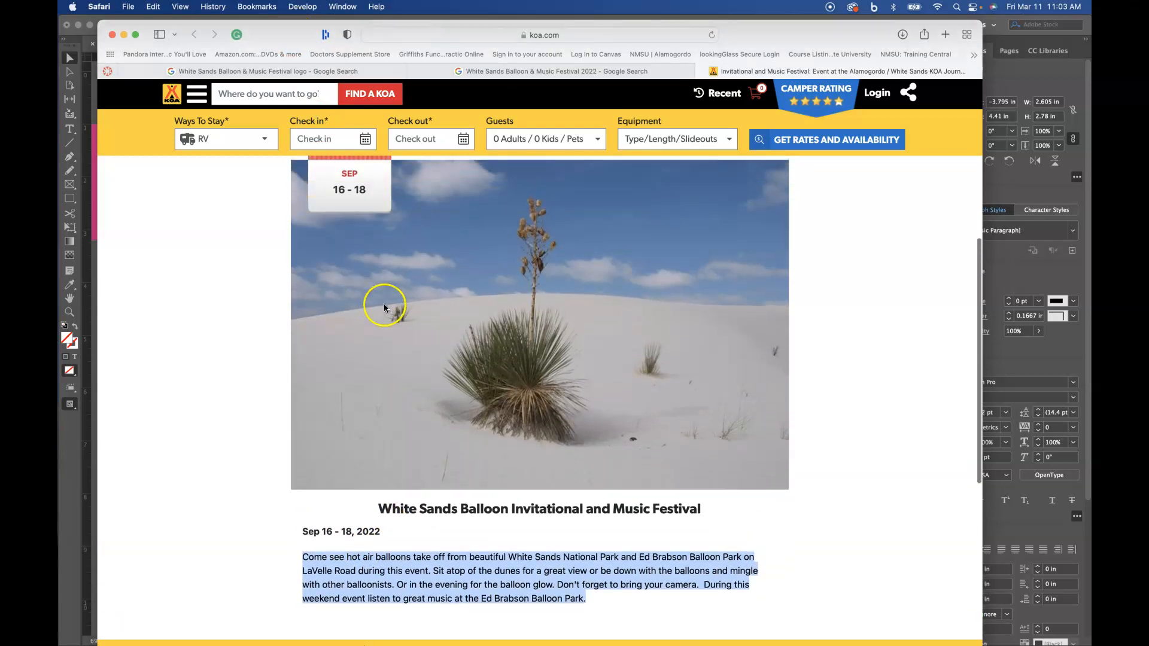
{"action": "left_click_drag", "start_coordinate": [295, 35], "coordinate": [1090, 29]}
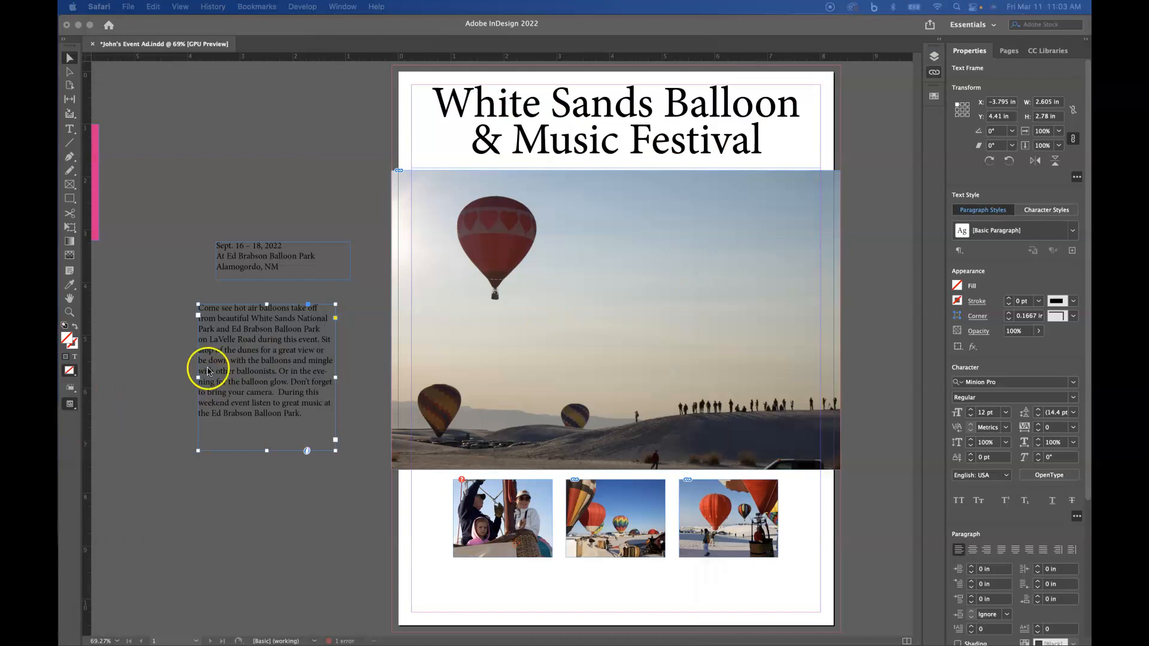
- Try an InDesign text frame about 3.14 by 1.48 in containing FESTIVAL above the date frame, and delete it
{"action": "left_click", "coordinate": [124, 135]}
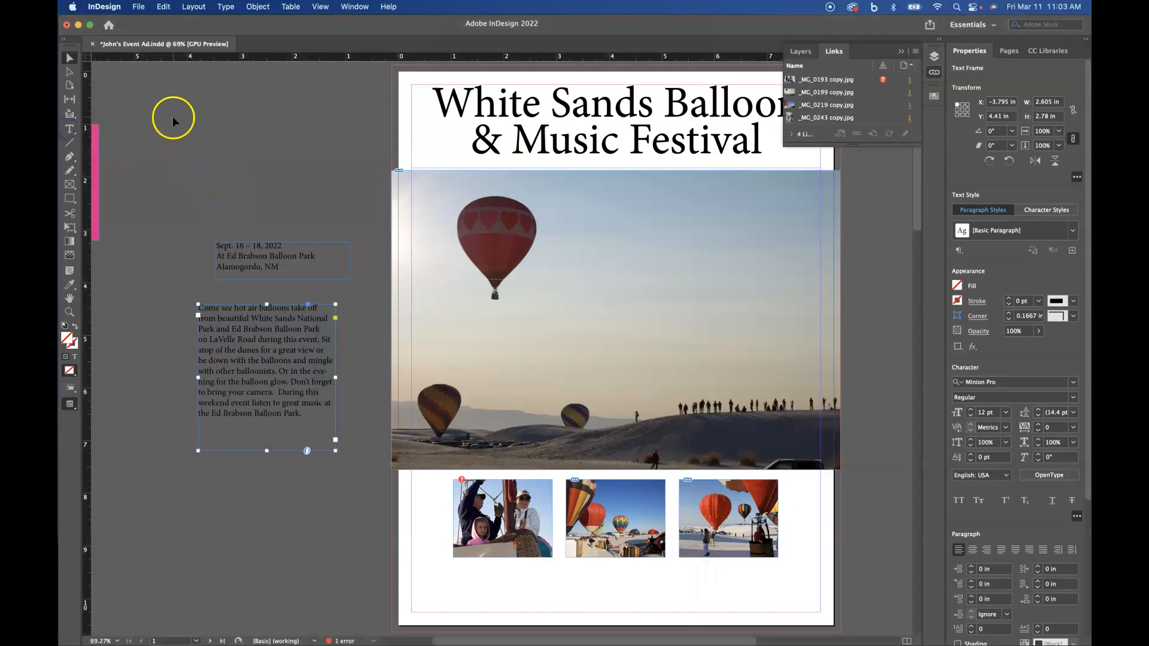
{"action": "left_click", "coordinate": [70, 128]}
{"action": "left_click_drag", "start_coordinate": [174, 109], "coordinate": [338, 187]}
{"action": "type", "text": "FESTIVAL"}
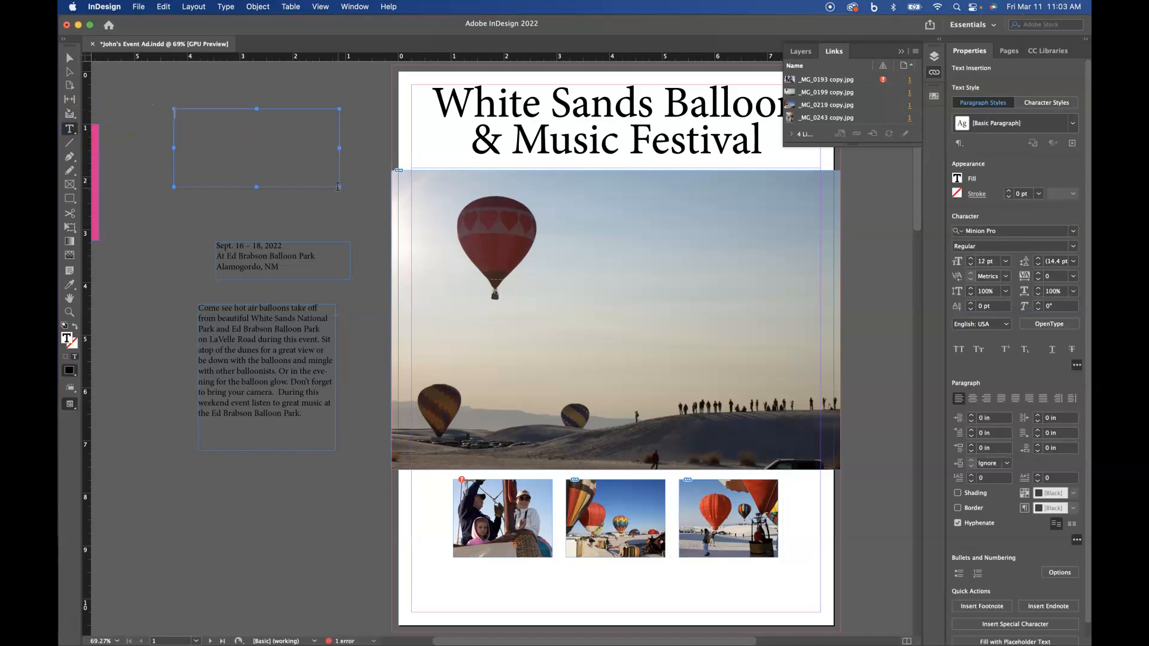
{"action": "left_click", "coordinate": [69, 58]}
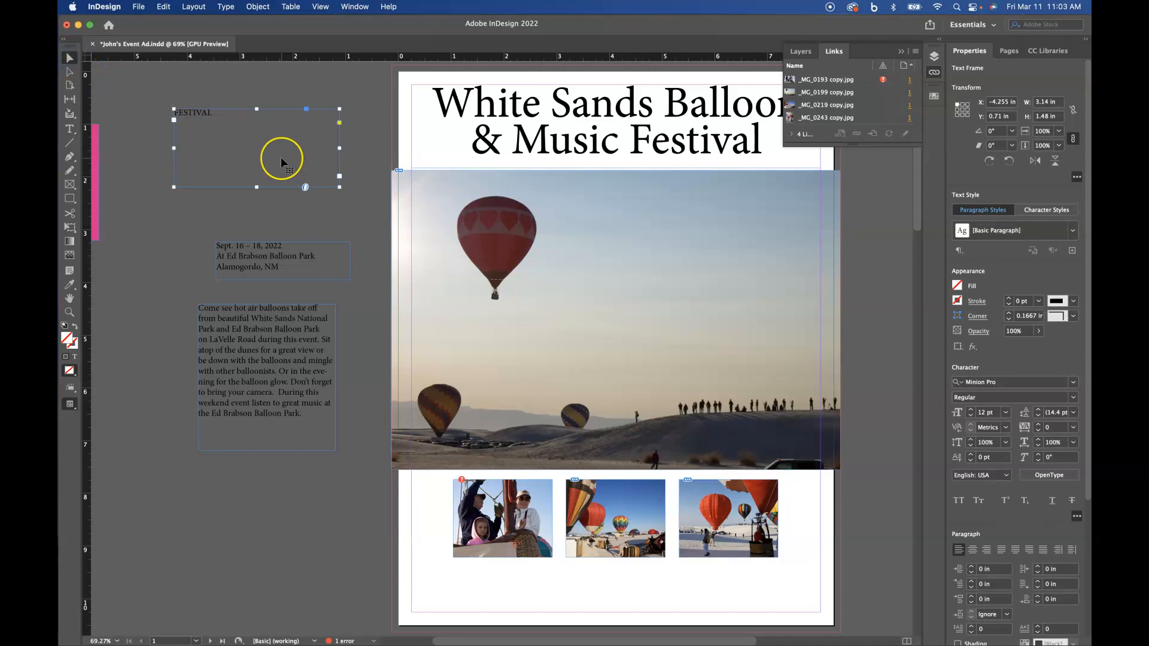
{"action": "key", "text": "BackSpace"}
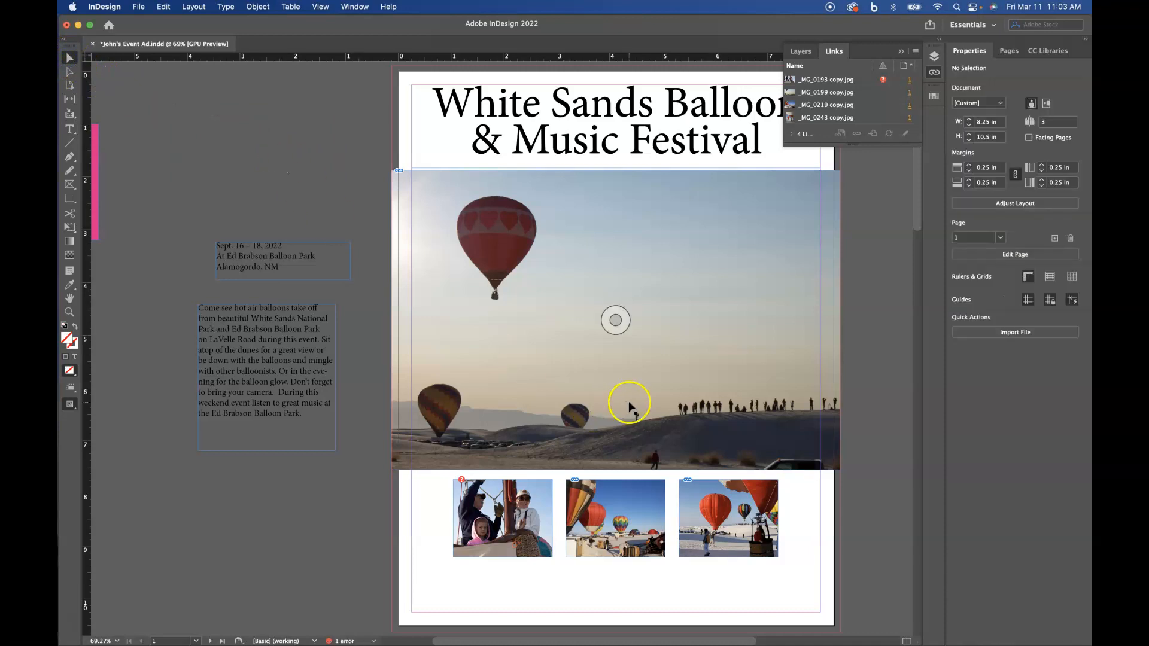
- Preview White Sands Balloon Fest. Logo.pdf from the WS Logos folder through the Place command without importing it
{"action": "left_click_drag", "start_coordinate": [636, 403], "coordinate": [488, 393]}
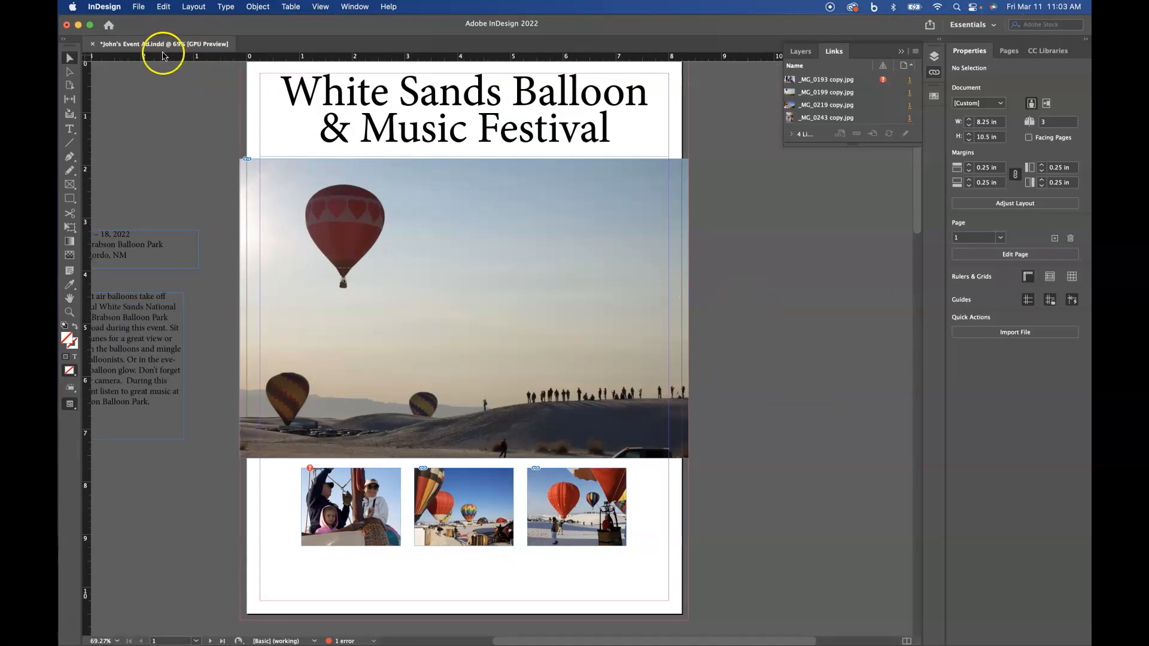
{"action": "left_click", "coordinate": [140, 10]}
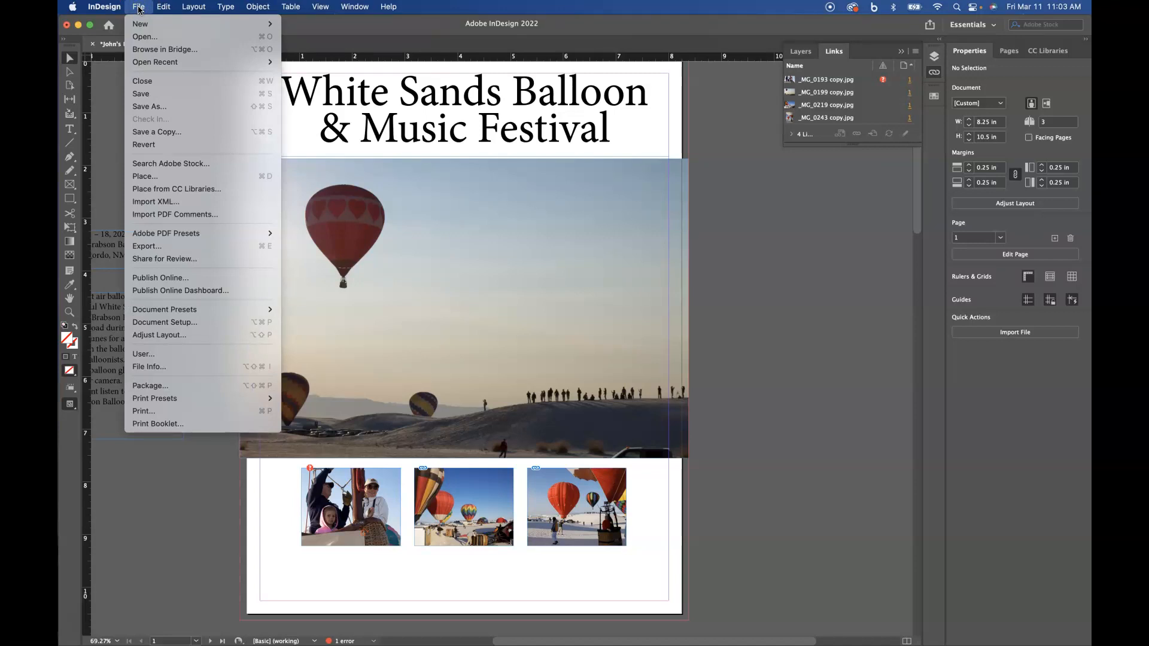
{"action": "left_click", "coordinate": [146, 177]}
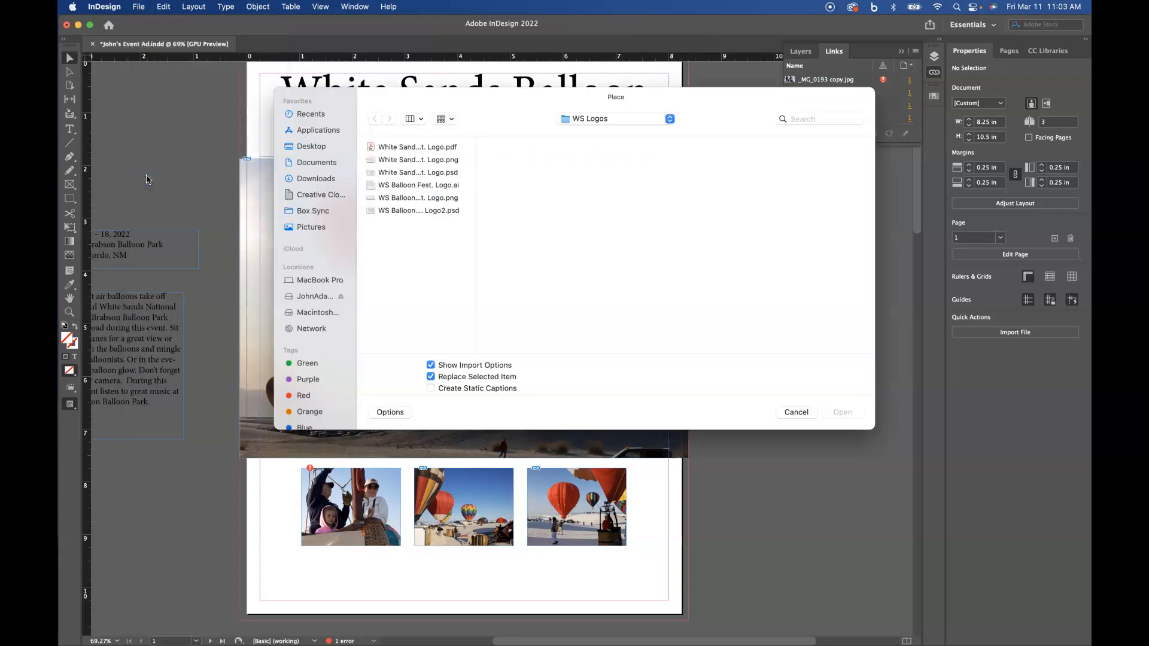
{"action": "left_click_drag", "start_coordinate": [512, 113], "coordinate": [525, 121]}
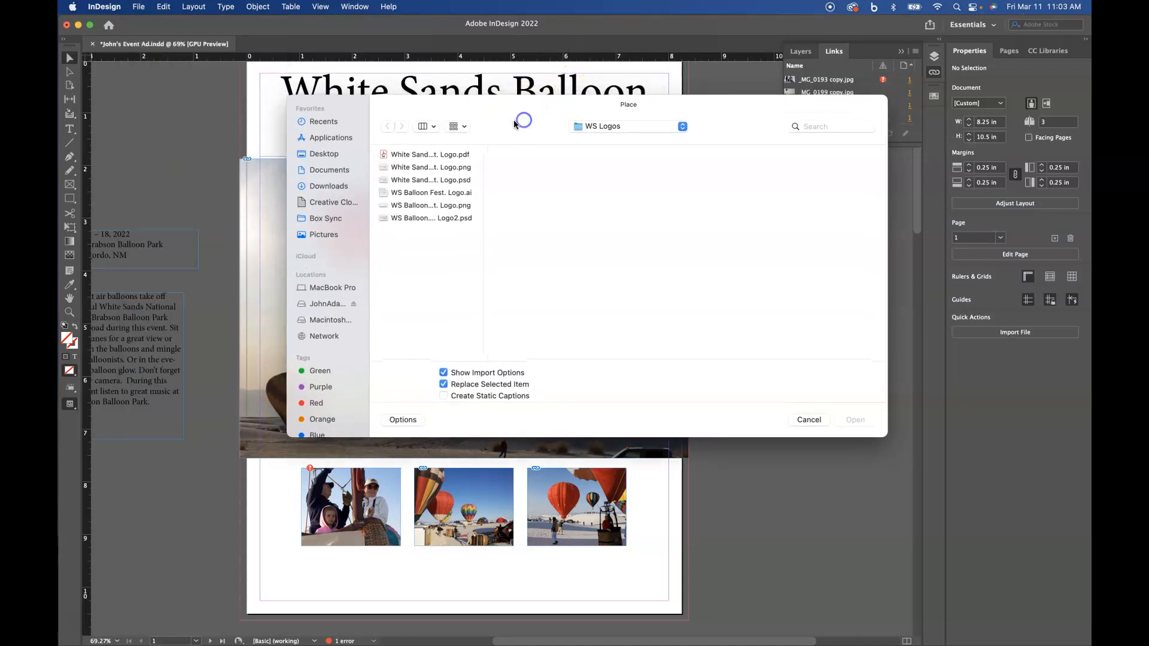
{"action": "left_click", "coordinate": [423, 155]}
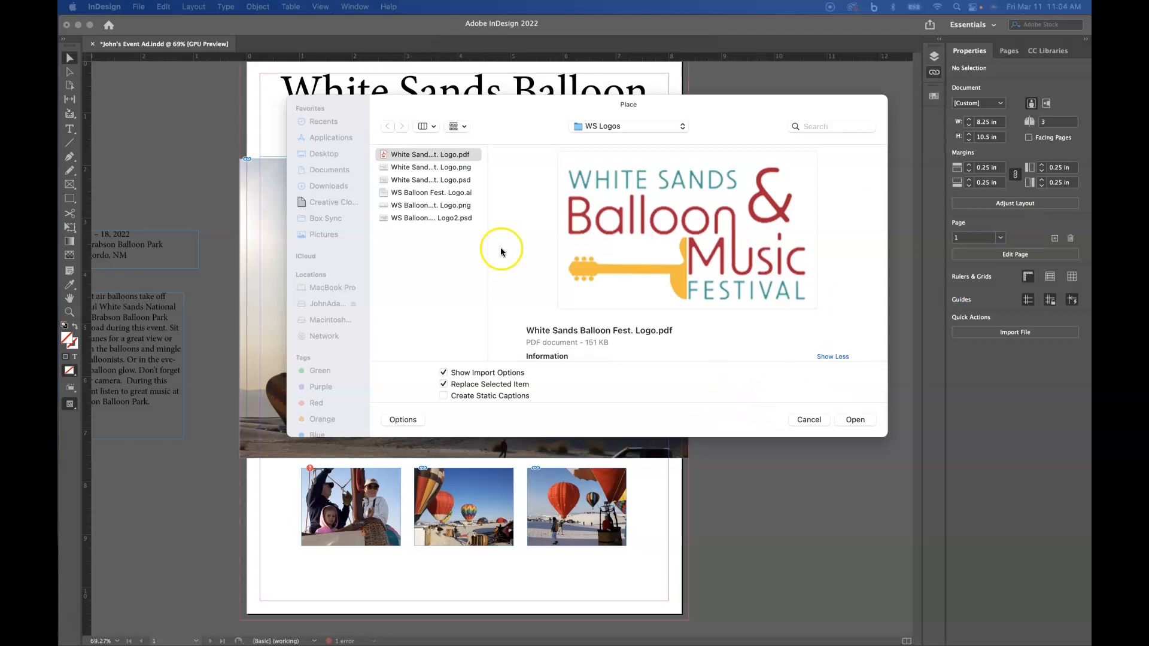
{"action": "left_click", "coordinate": [806, 420]}
- Switch to Photoshop, inspect the edges of White Sands Balloon Fest. Logo.psd up close, and return to InDesign
{"action": "key", "text": "super+Tab"}
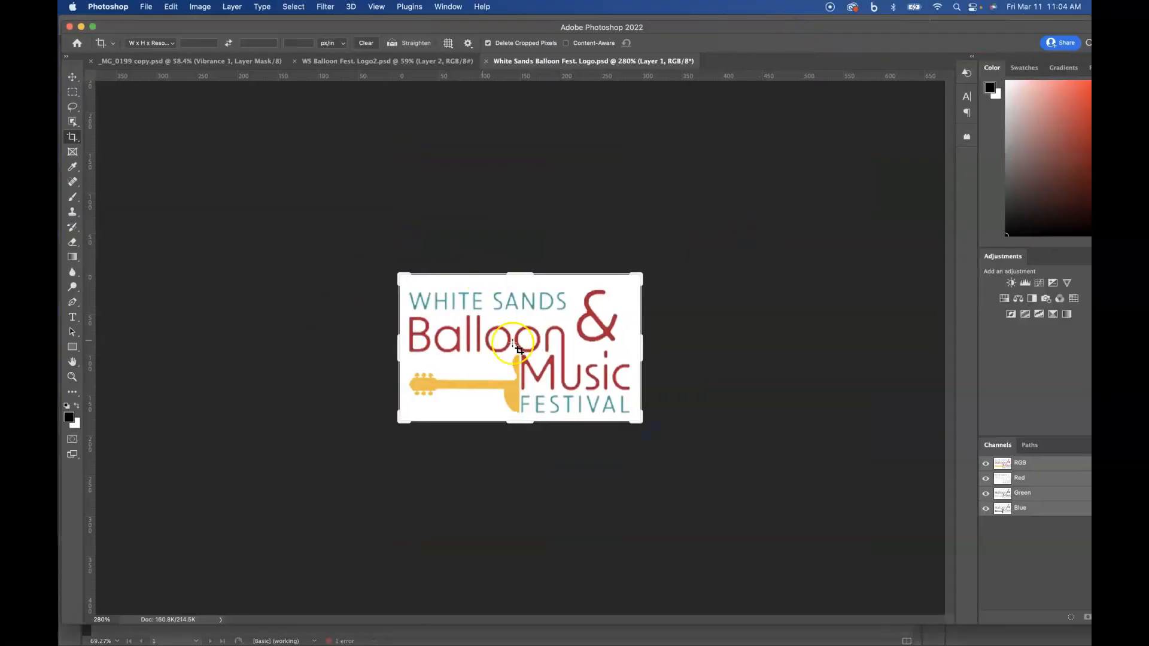
{"action": "scroll", "coordinate": [557, 324], "scroll_direction": "up", "scroll_amount": 8}
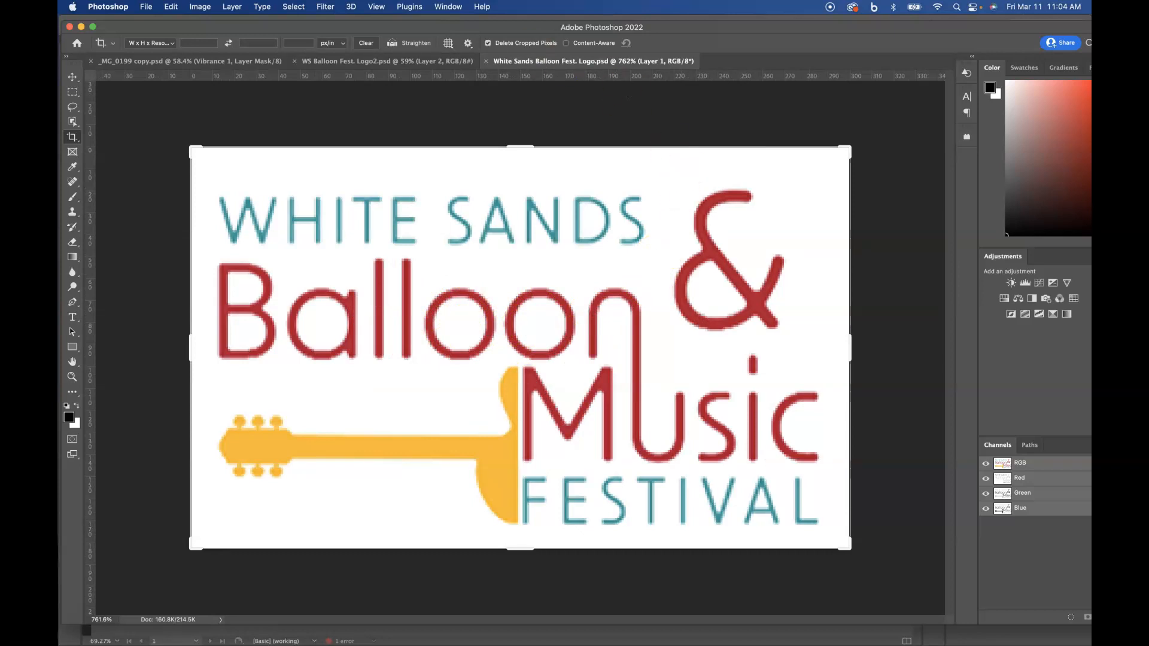
{"action": "left_click_drag", "start_coordinate": [346, 27], "coordinate": [1092, 6]}
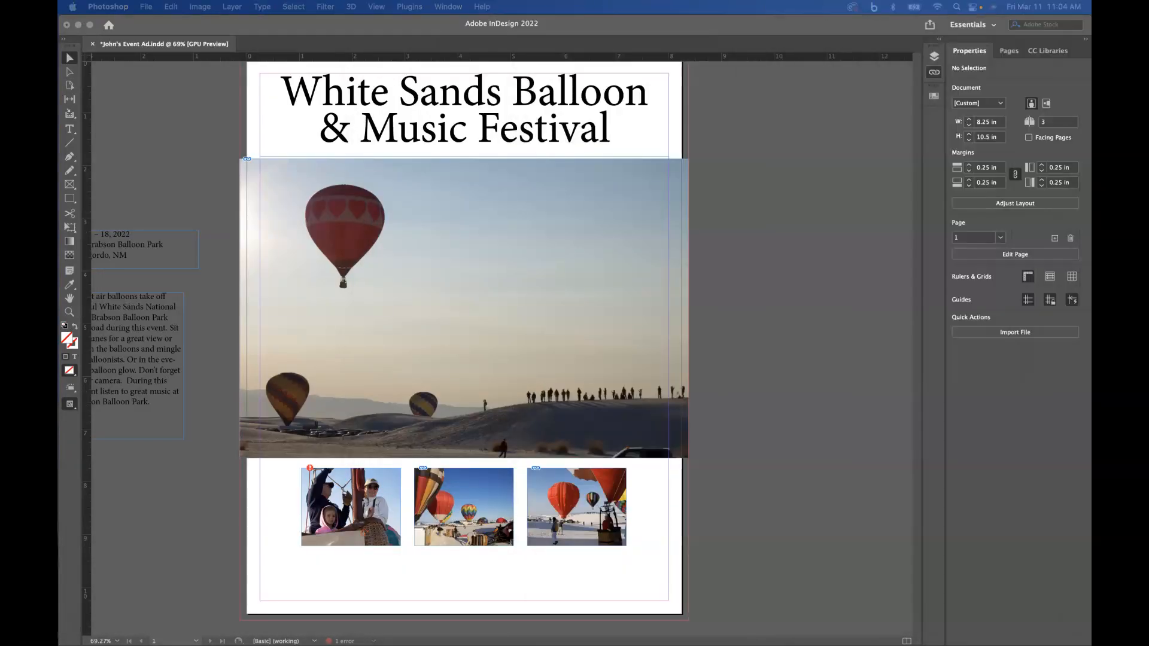
{"action": "left_click", "coordinate": [725, 193]}
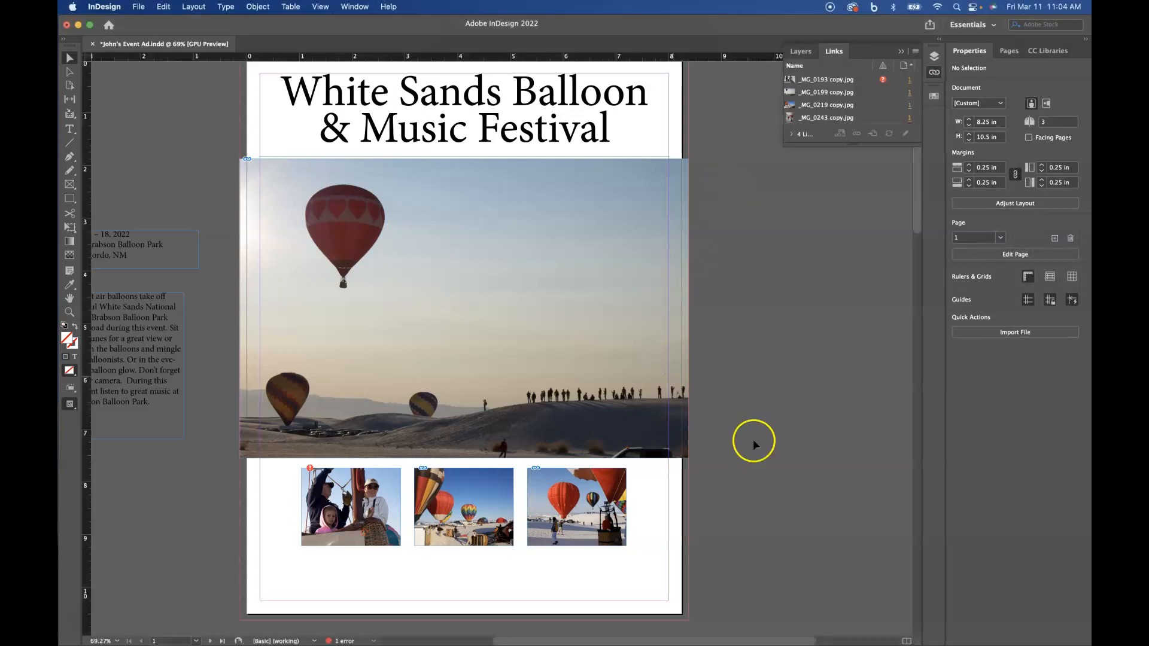
- Examine the general and layer import options for placing White Sands Balloon Fest. Logo.pdf, without importing the file
{"action": "left_click", "coordinate": [137, 7]}
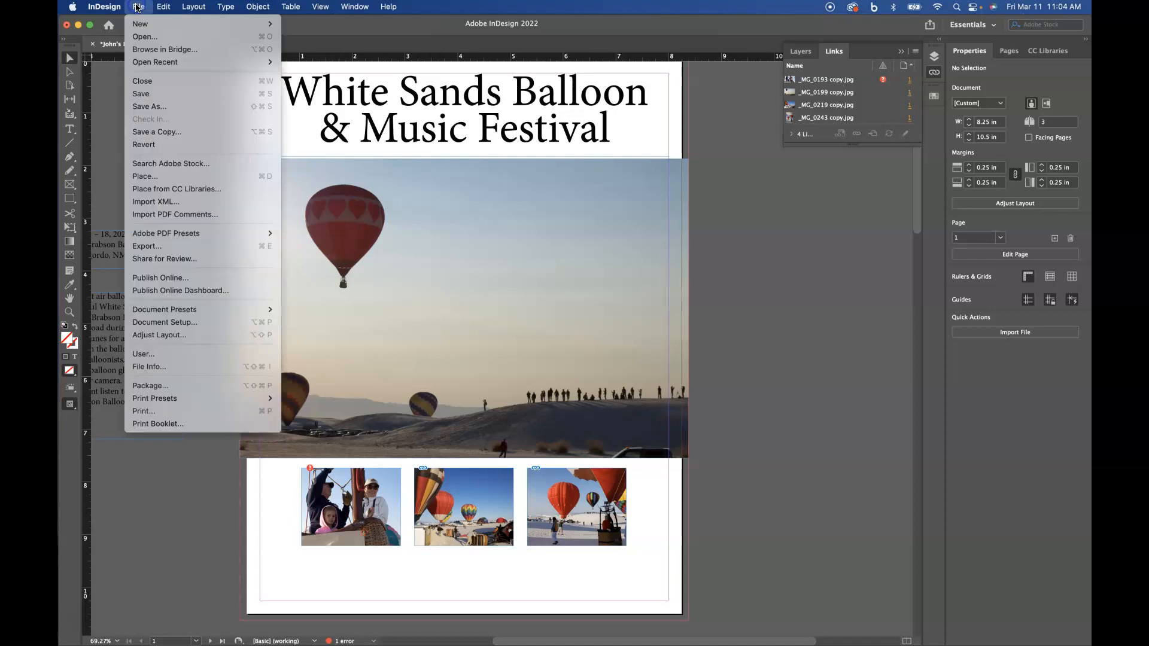
{"action": "left_click", "coordinate": [180, 175]}
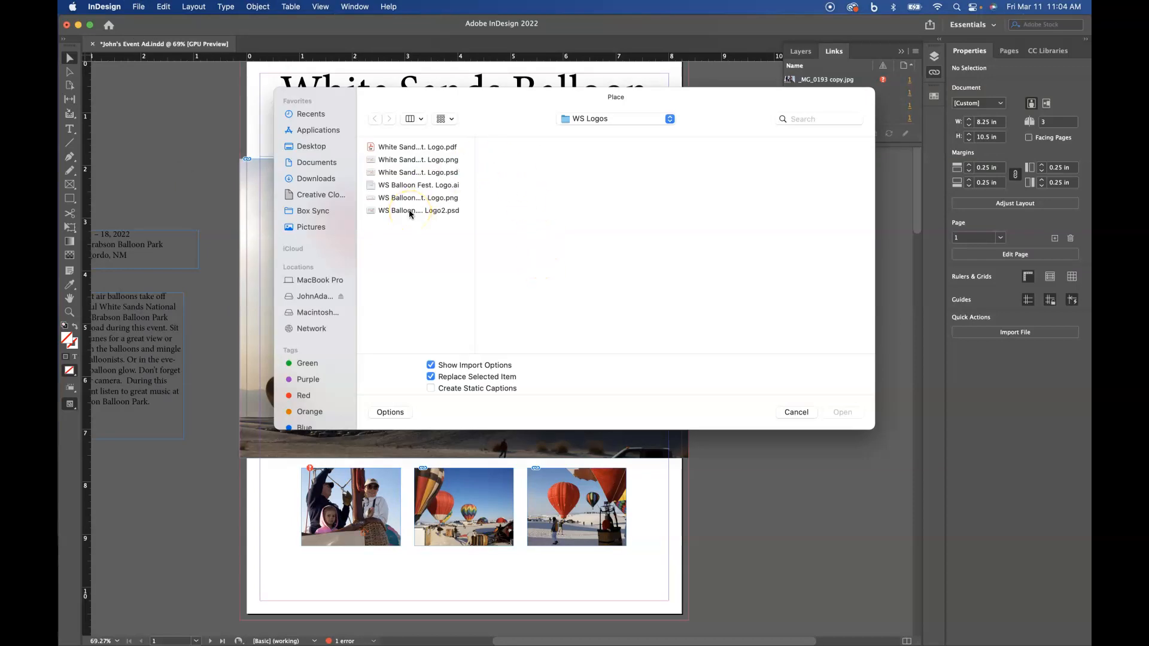
{"action": "left_click", "coordinate": [412, 148]}
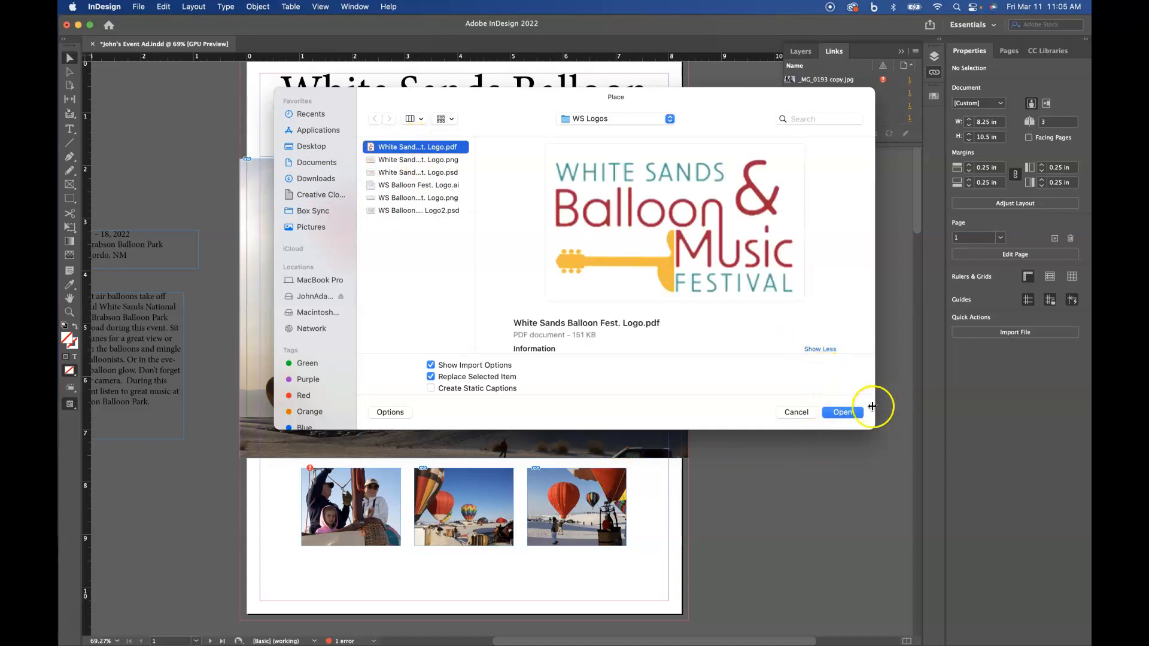
{"action": "left_click", "coordinate": [849, 412]}
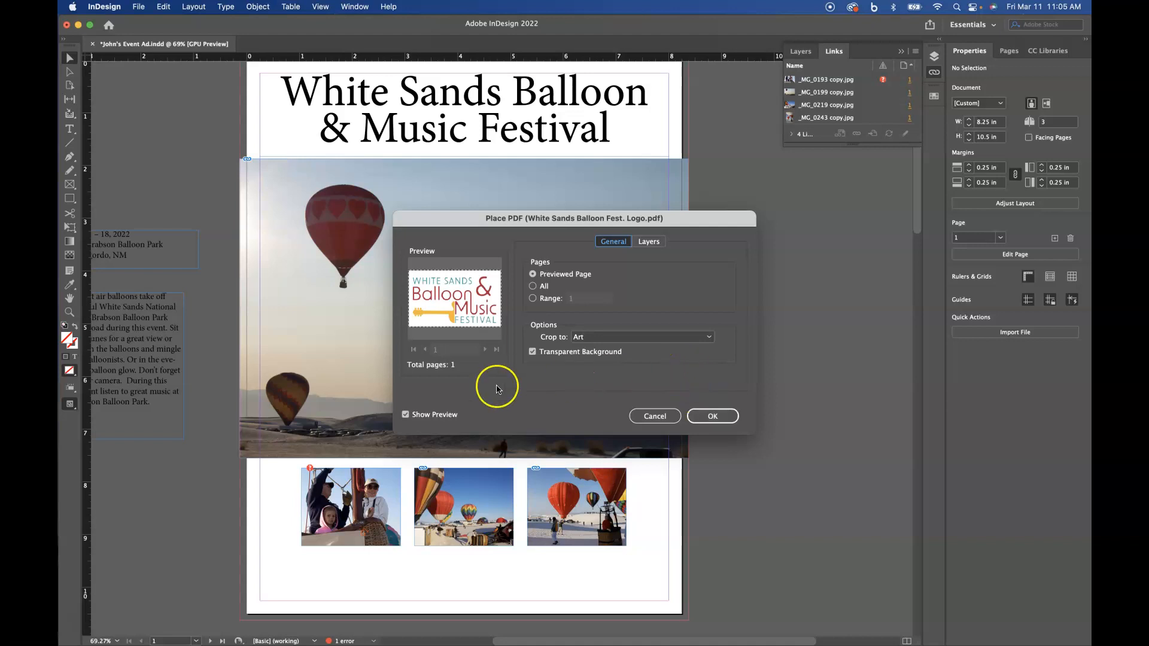
{"action": "left_click", "coordinate": [649, 242]}
{"action": "left_click", "coordinate": [614, 242]}
{"action": "left_click", "coordinate": [656, 417]}
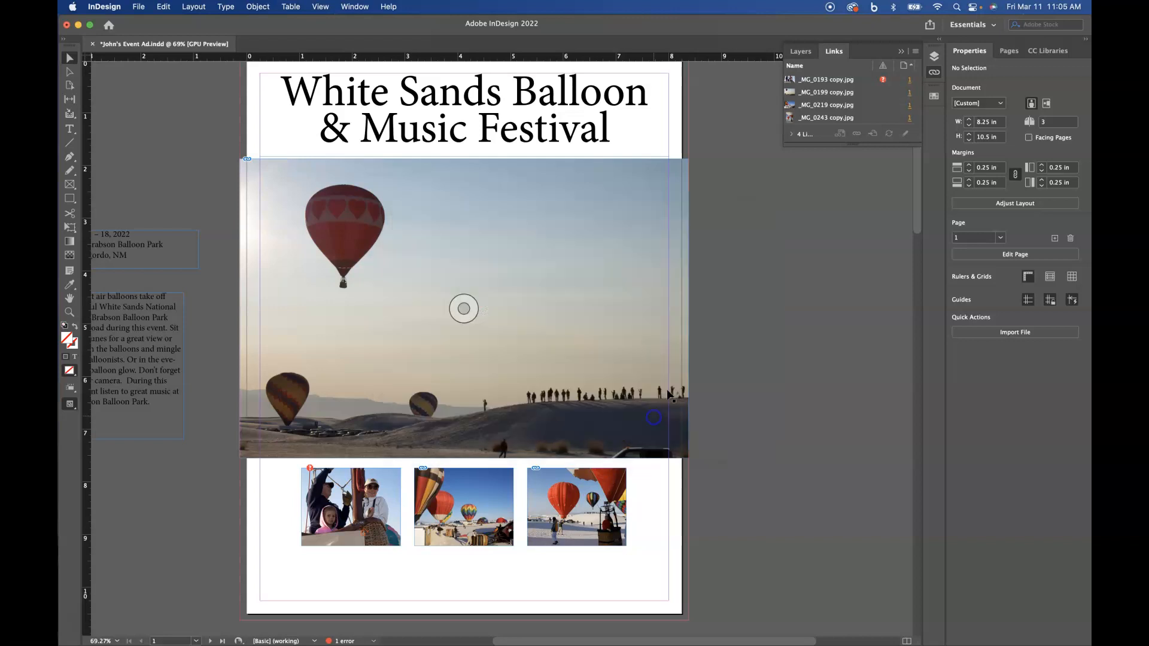
- Place White Sands Balloon Fest. Logo.pdf with its Art crop and transparent background, and move it to the page's lower-right area overlapping the third small photo
{"action": "left_click", "coordinate": [139, 7]}
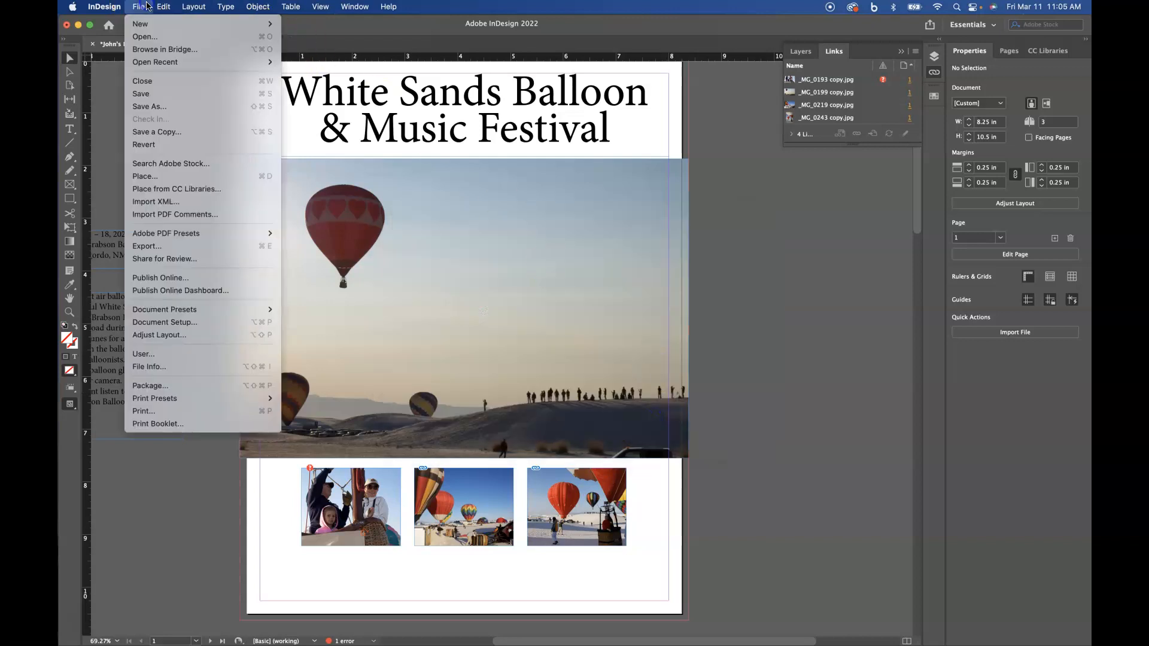
{"action": "left_click", "coordinate": [144, 178]}
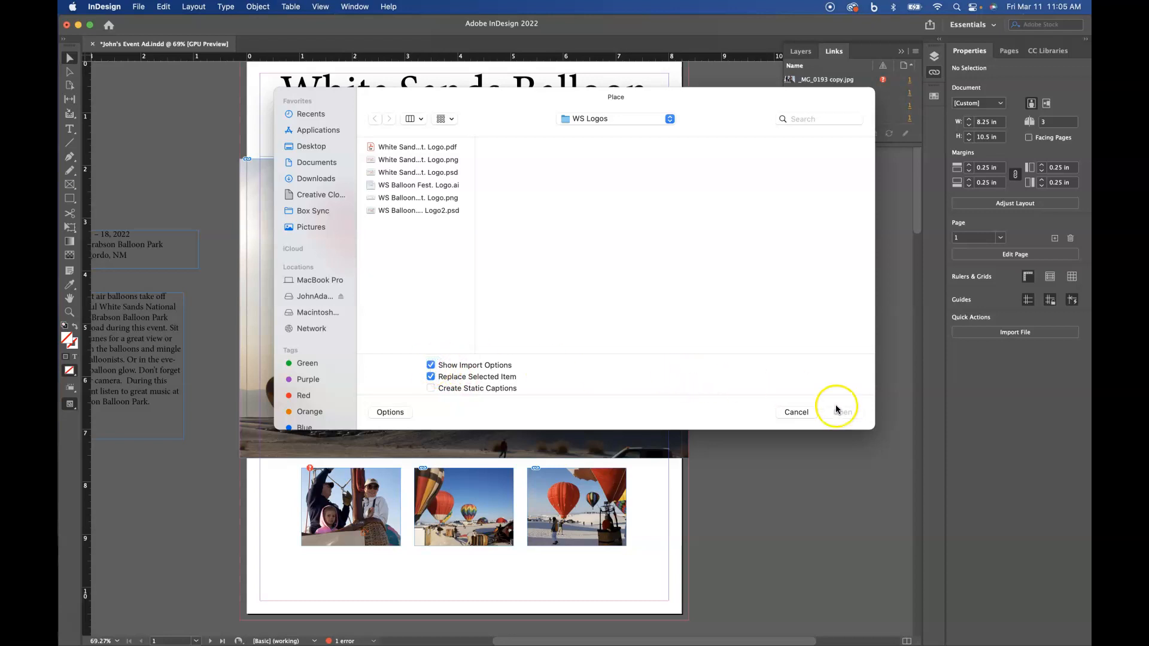
{"action": "left_click", "coordinate": [435, 147]}
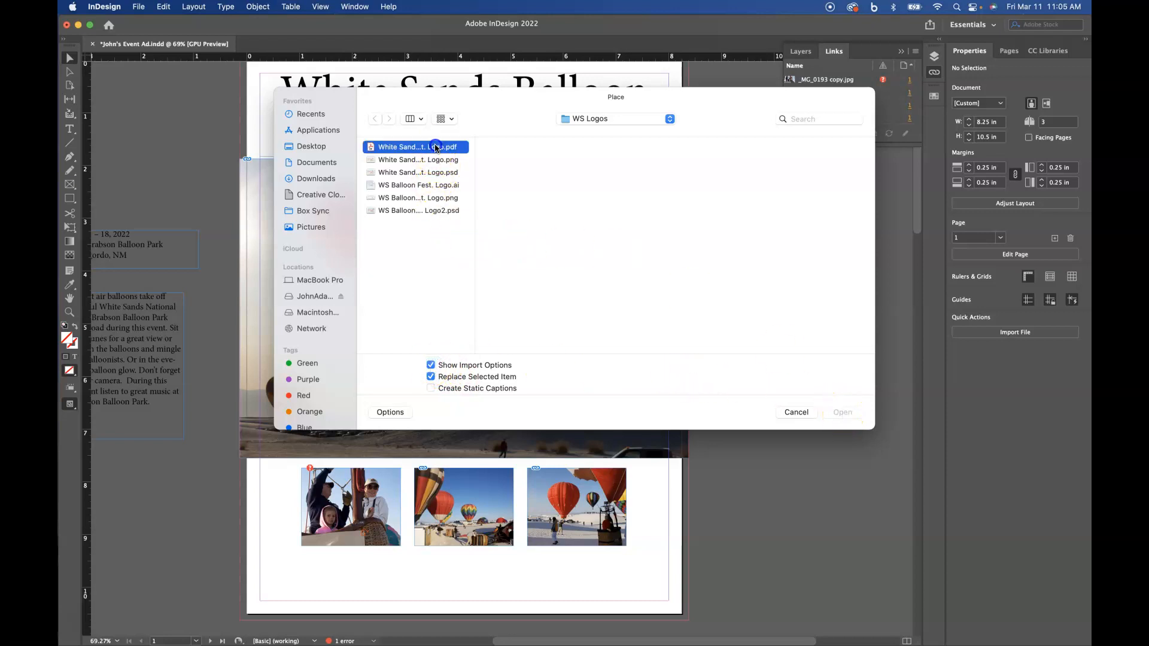
{"action": "left_click", "coordinate": [845, 413]}
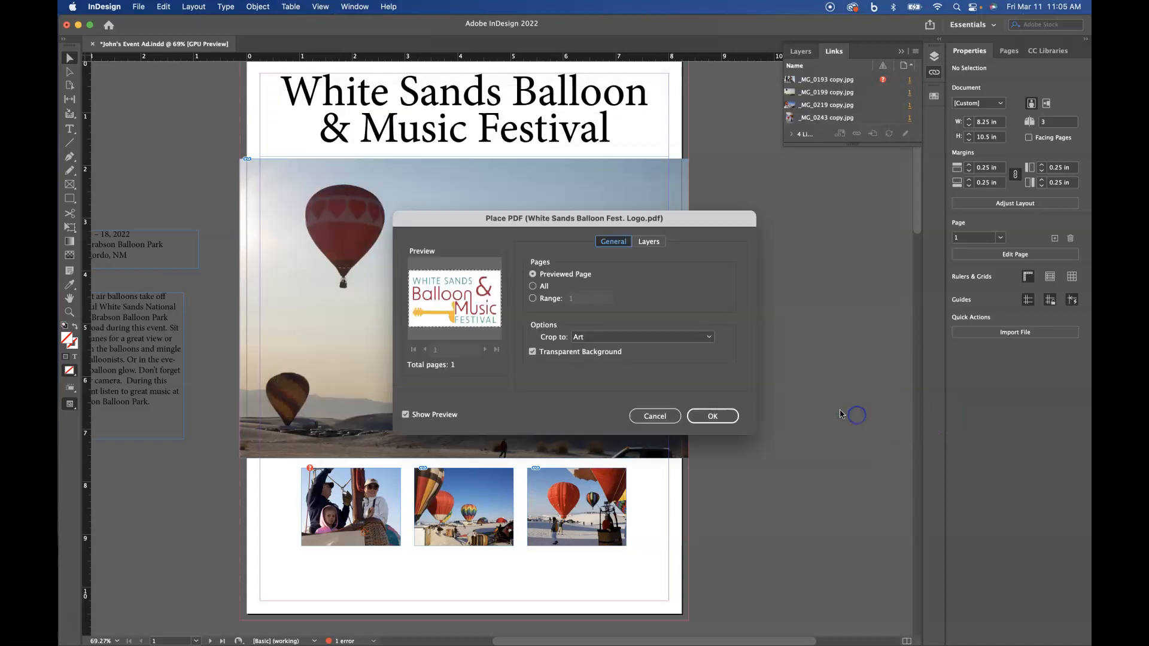
{"action": "left_click", "coordinate": [716, 416]}
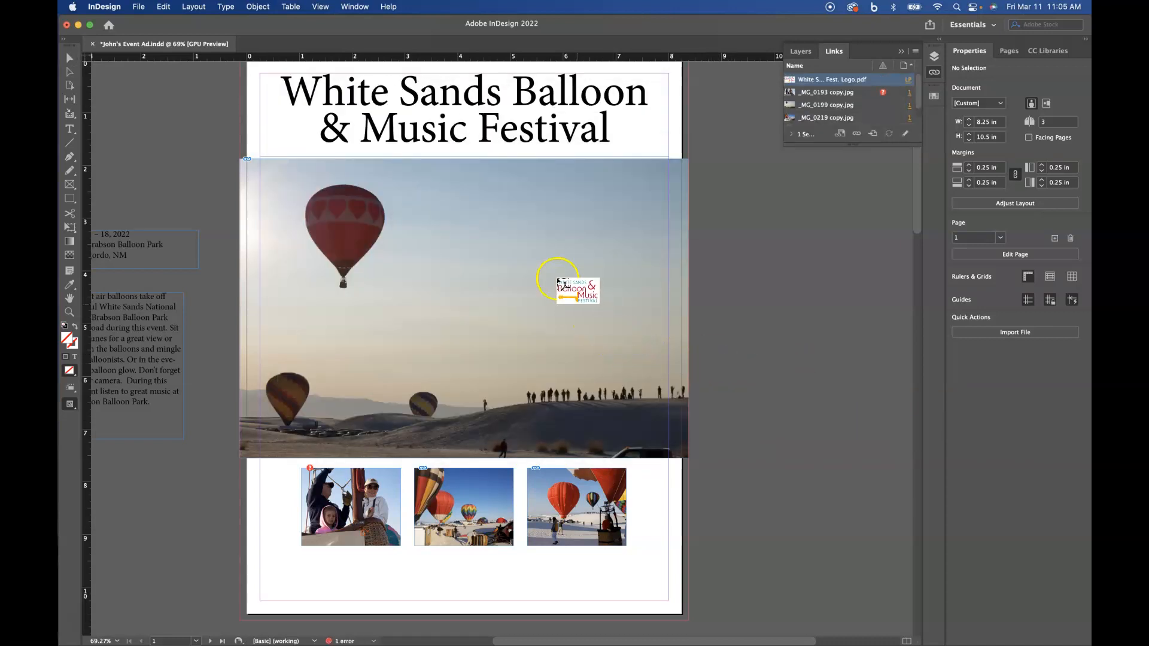
{"action": "left_click", "coordinate": [556, 279]}
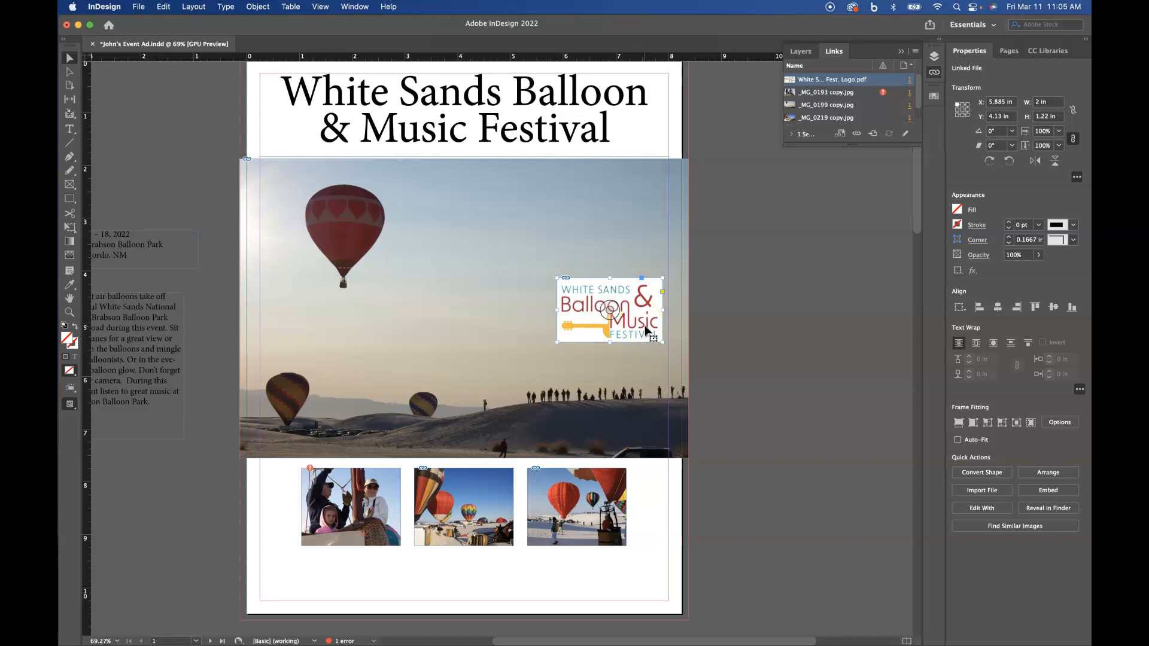
{"action": "left_click_drag", "start_coordinate": [649, 321], "coordinate": [651, 572]}
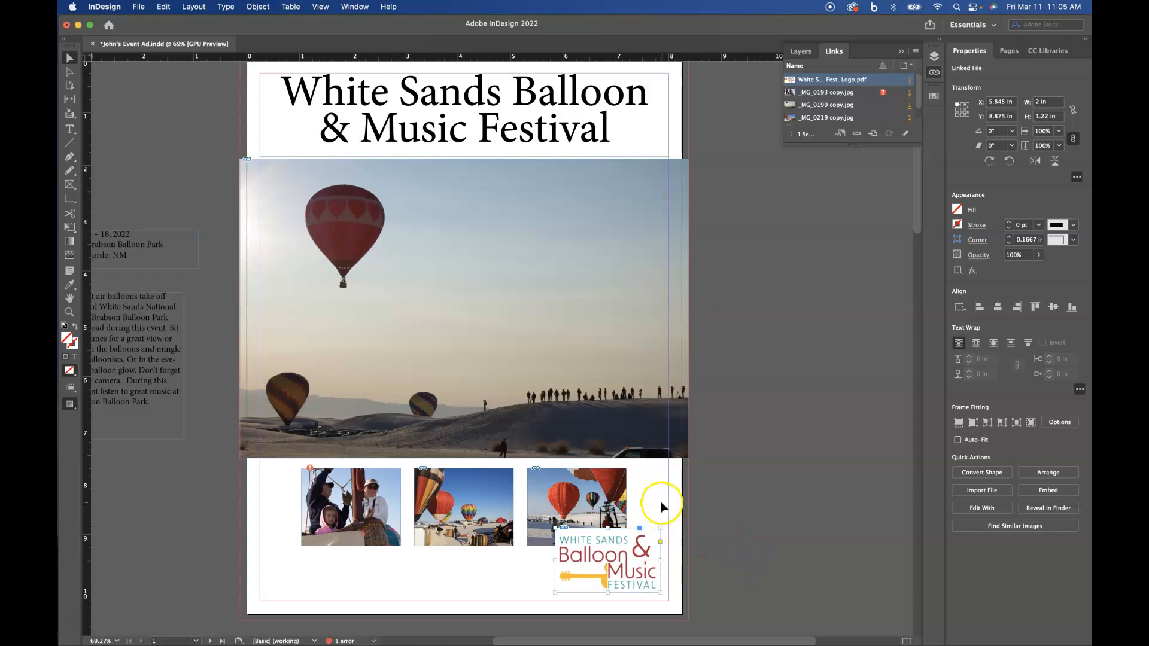
{"action": "left_click", "coordinate": [696, 491]}
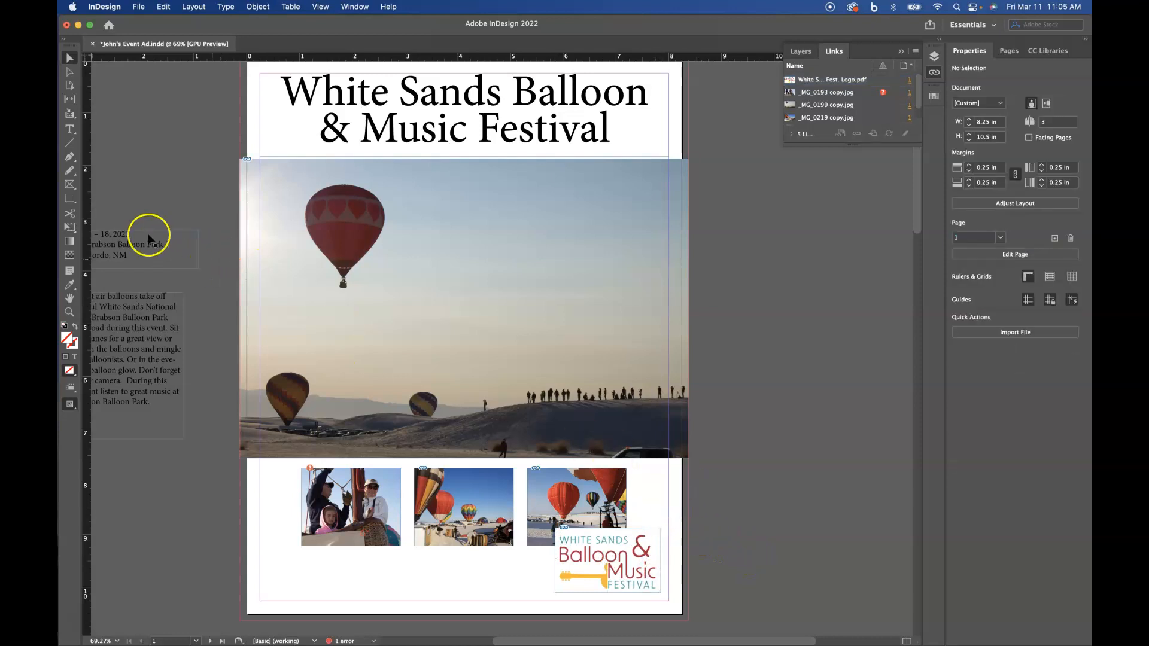
- Draw a rectangle about 8.43 by 2.86 in over the lower part of the page, covering the three small photos and the logo
{"action": "left_click", "coordinate": [73, 203]}
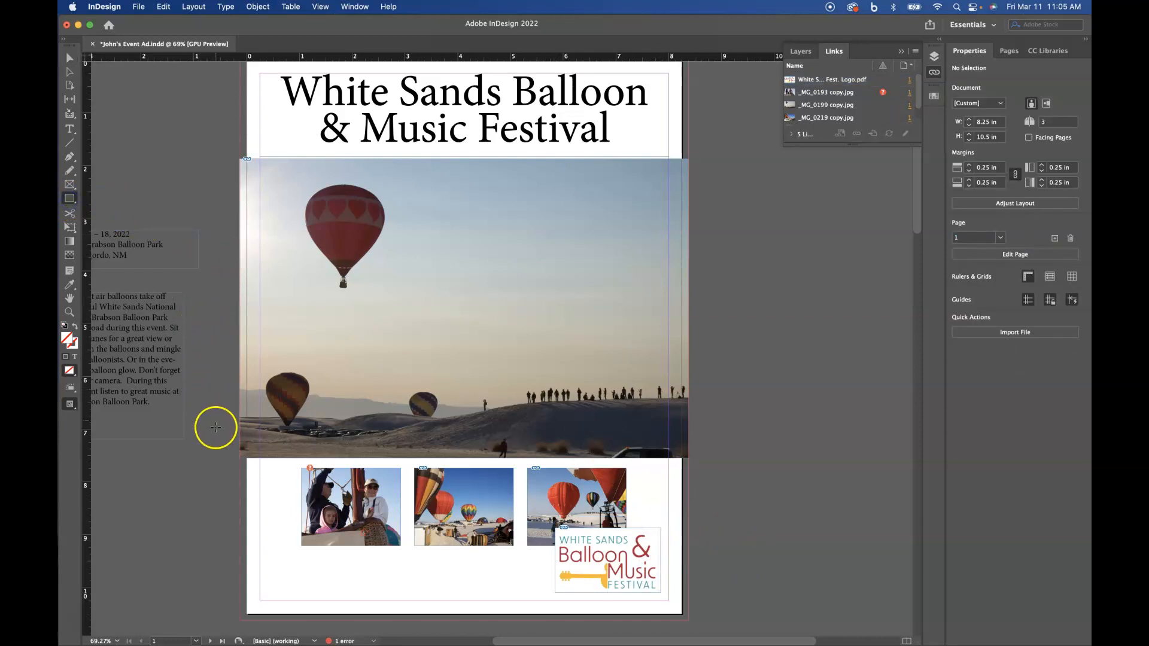
{"action": "left_click_drag", "start_coordinate": [242, 462], "coordinate": [684, 612]}
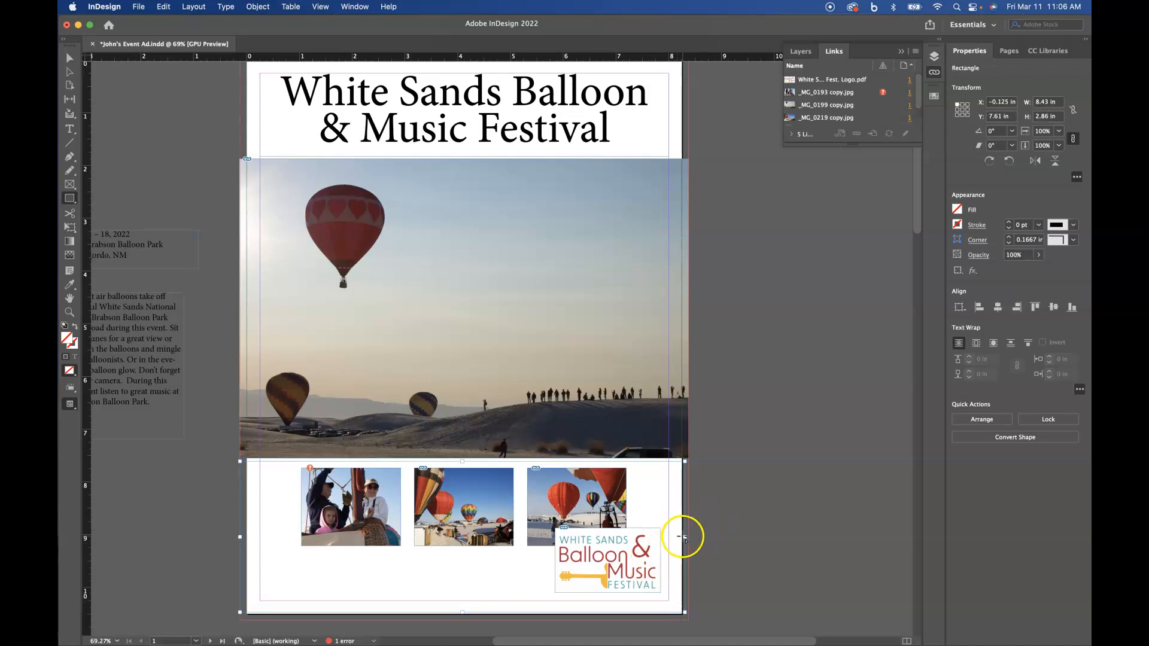
{"action": "left_click", "coordinate": [683, 539]}
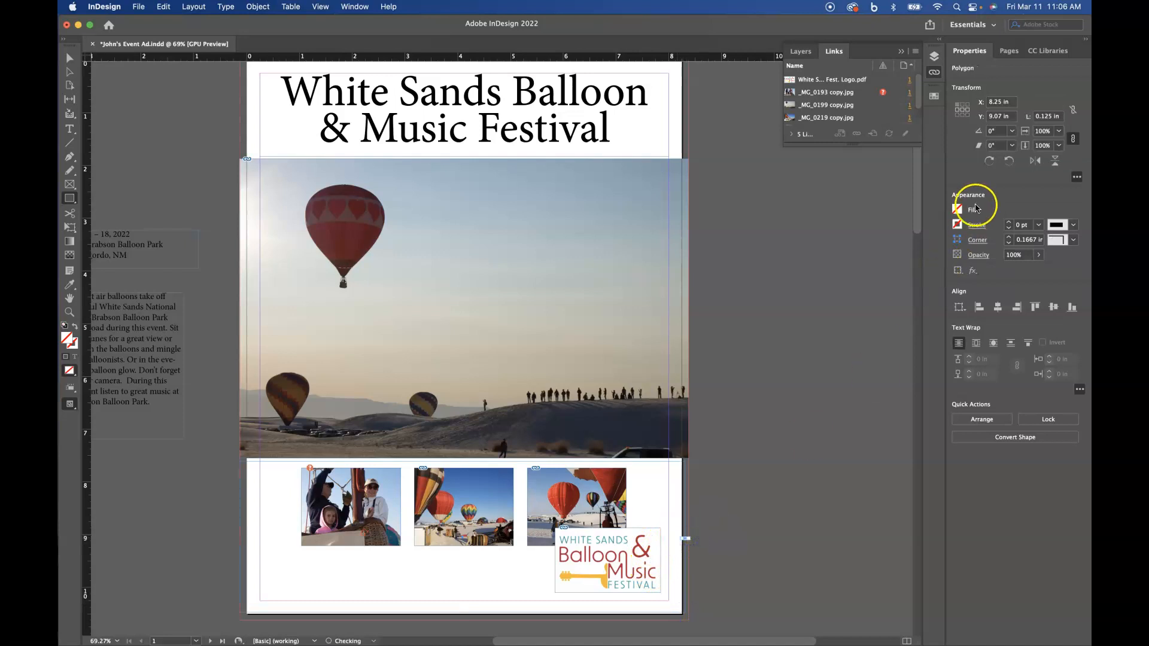
- Try to fill the new shape with the blue C=100 M=90 Y=10 K=0 swatch, and return to the Selection tool
{"action": "left_click", "coordinate": [957, 210]}
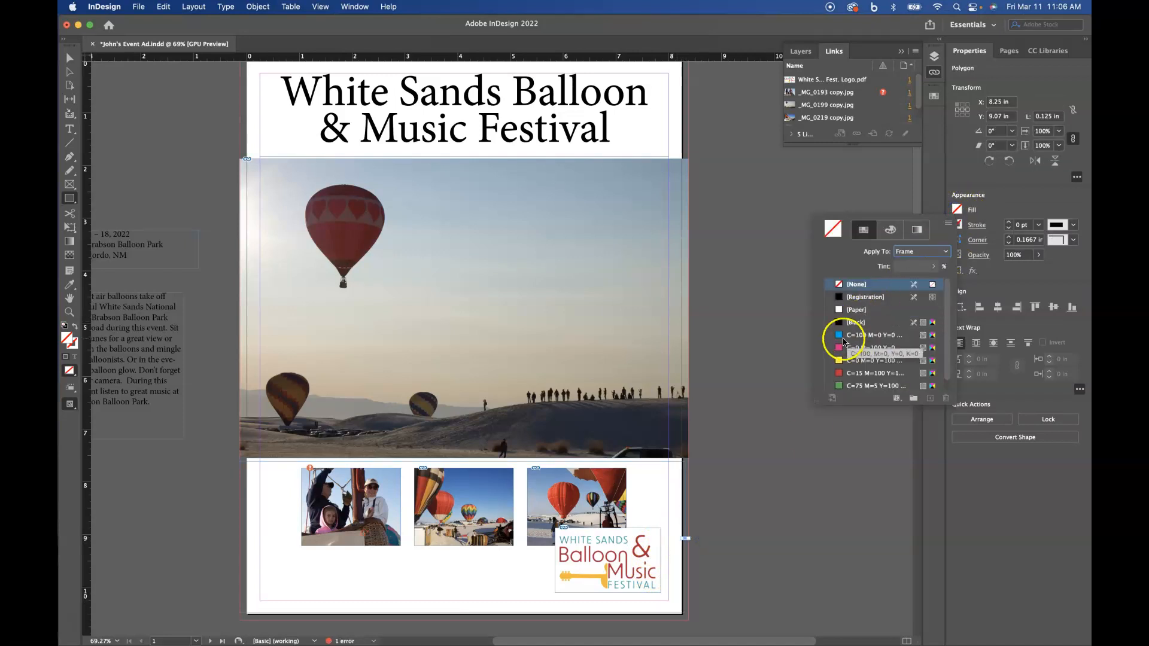
{"action": "scroll", "coordinate": [856, 362], "scroll_direction": "down", "scroll_amount": 1}
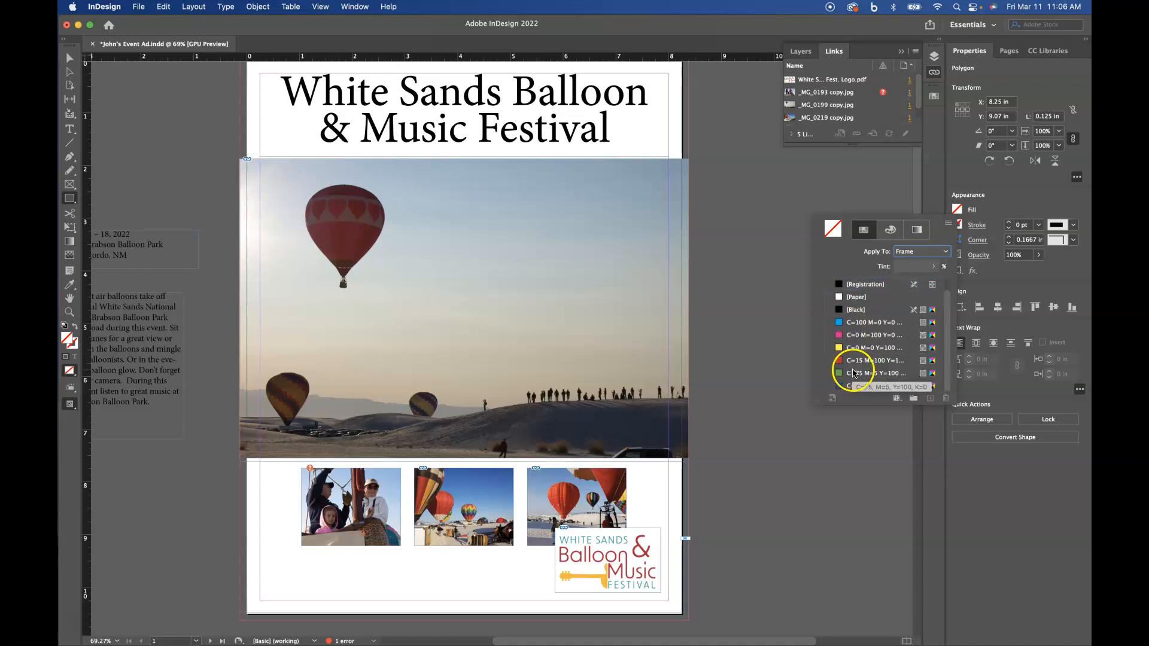
{"action": "left_click", "coordinate": [838, 386]}
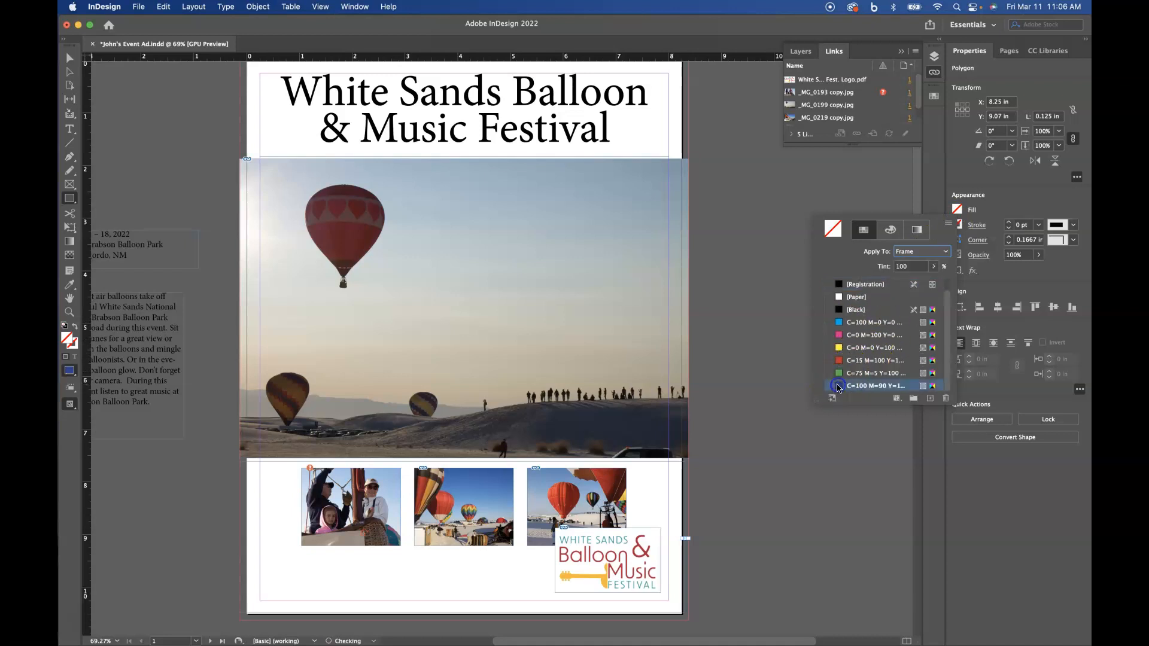
{"action": "left_click", "coordinate": [839, 388]}
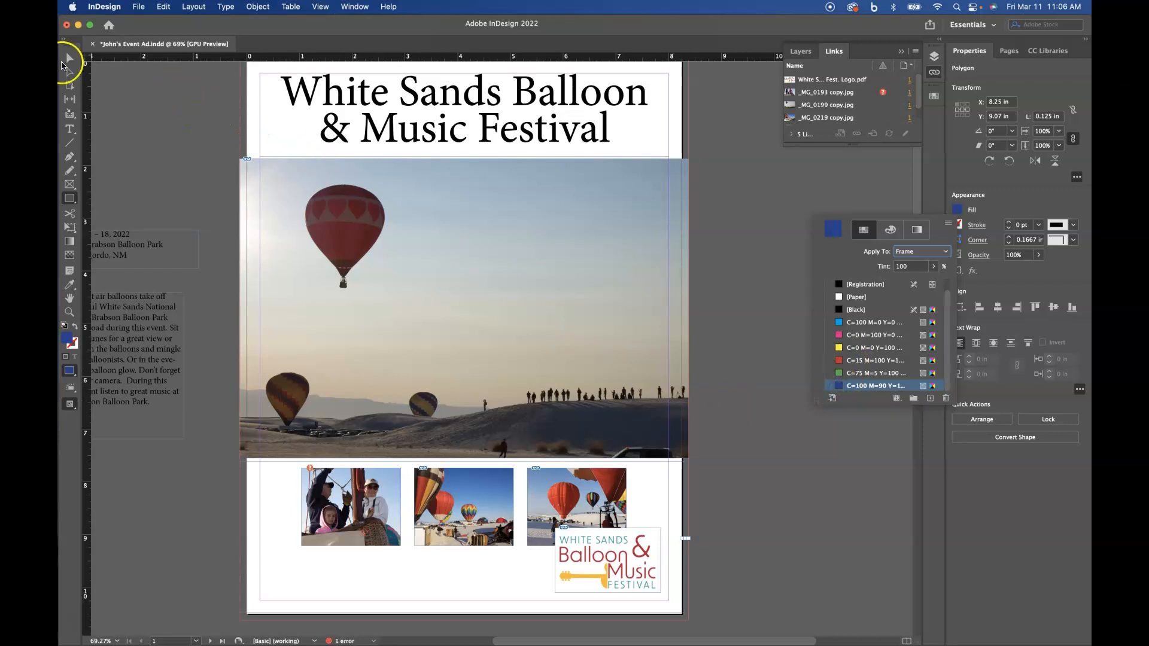
{"action": "left_click", "coordinate": [69, 58]}
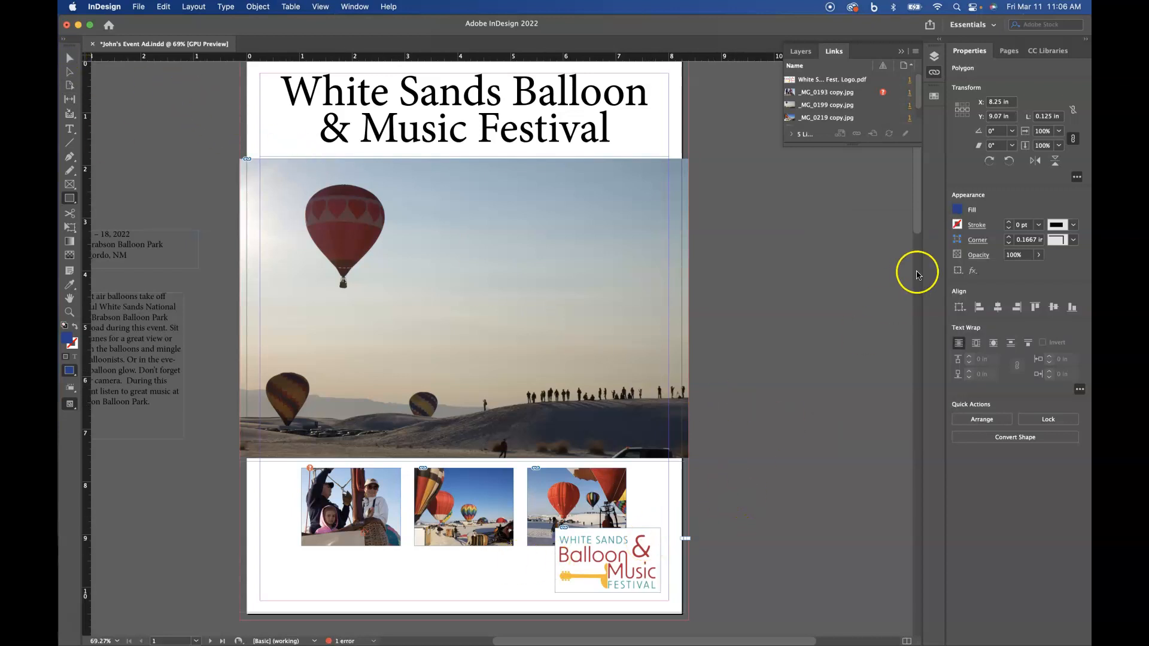
{"action": "key", "text": "v"}
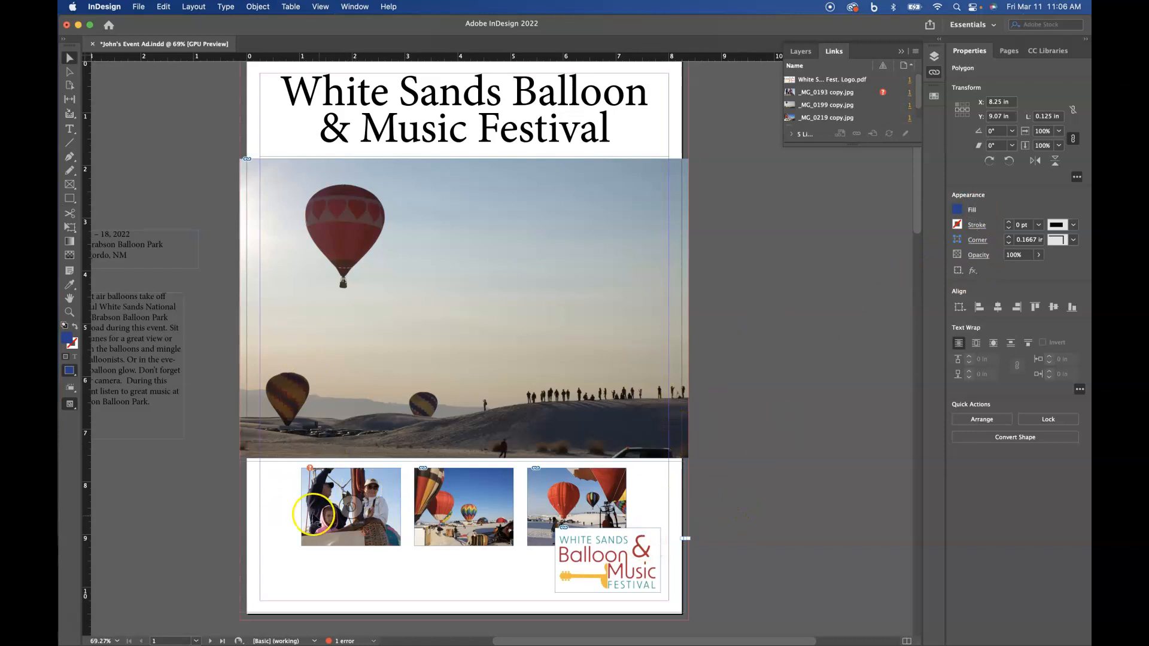
- Fill the lower rectangle with the blue C=100 M=90 Y=10 K=0 swatch and send it behind the photos and logo
{"action": "left_click", "coordinate": [271, 523]}
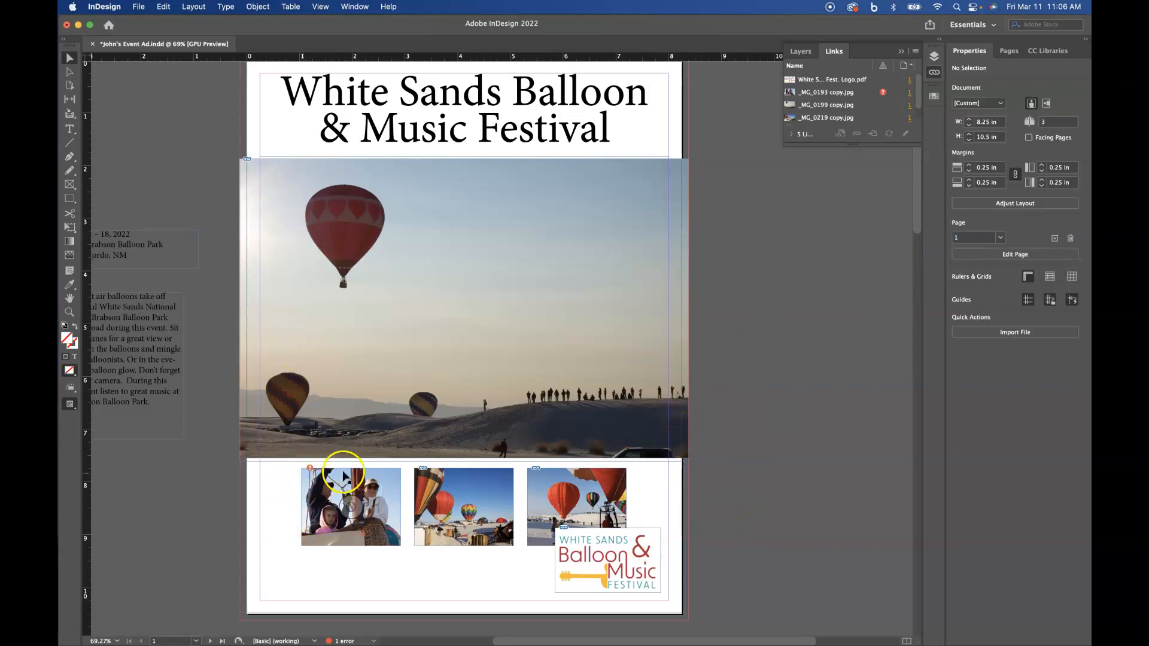
{"action": "left_click", "coordinate": [679, 490]}
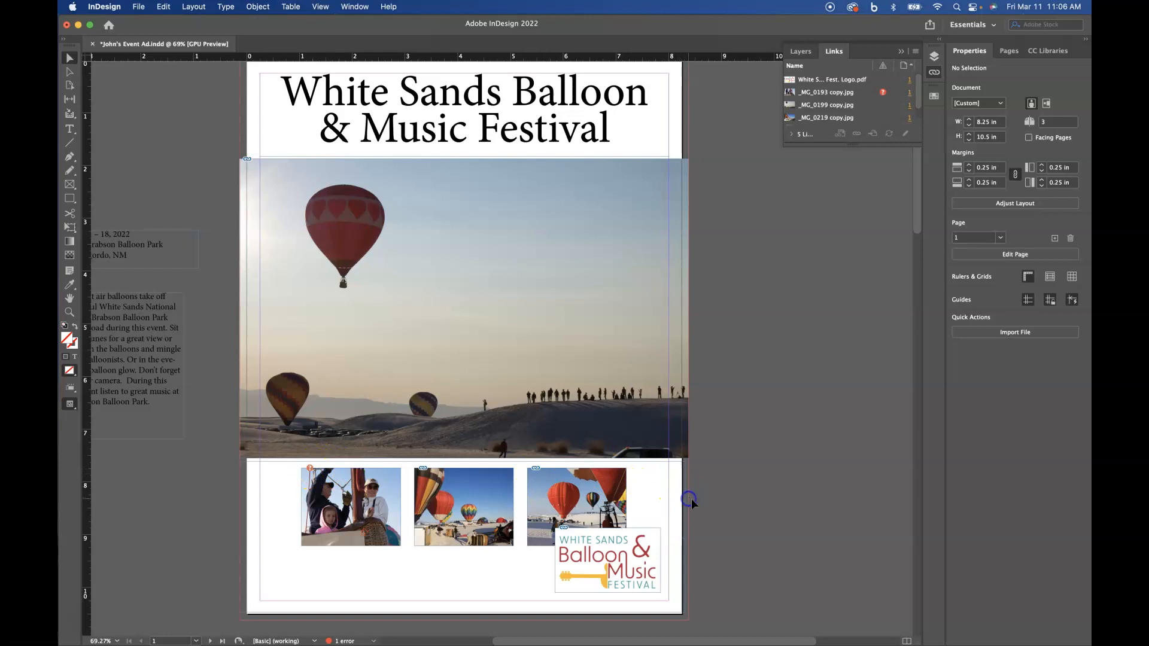
{"action": "left_click", "coordinate": [685, 504]}
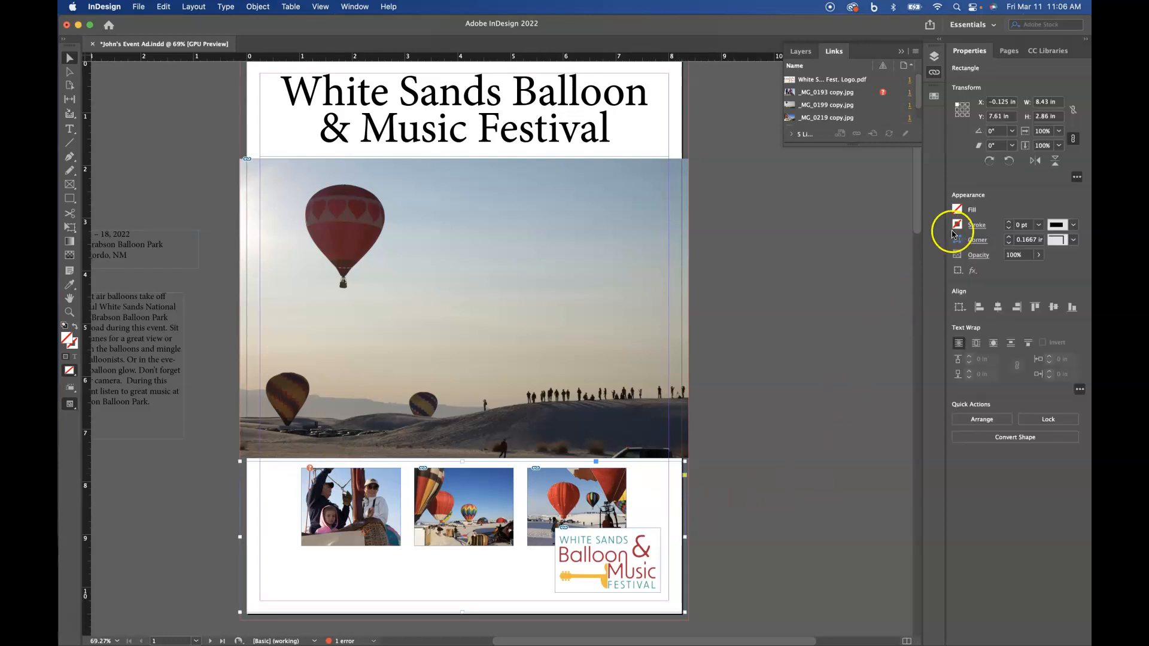
{"action": "left_click", "coordinate": [964, 206]}
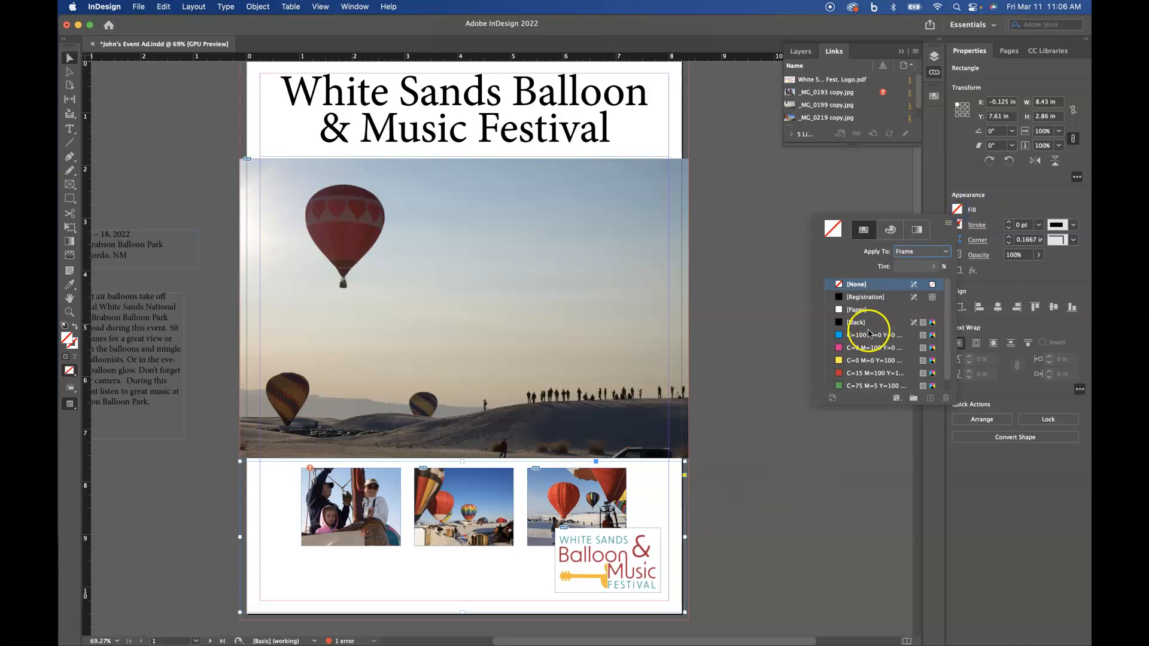
{"action": "scroll", "coordinate": [862, 366], "scroll_direction": "down", "scroll_amount": 1}
{"action": "left_click", "coordinate": [840, 386]}
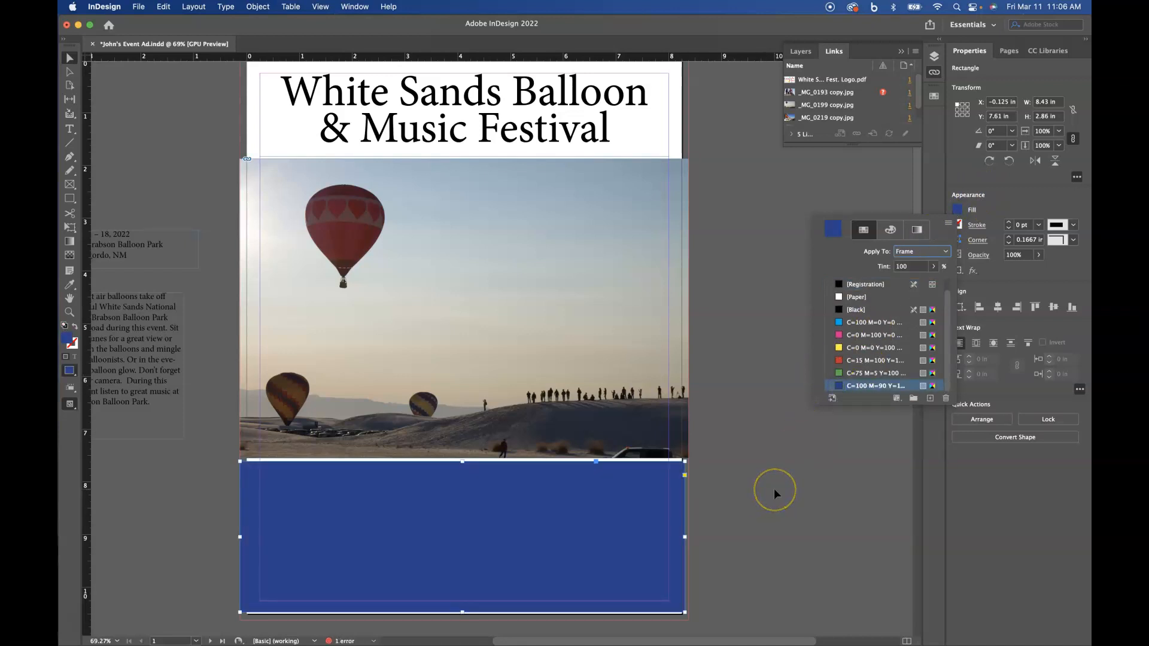
{"action": "key", "text": "shift+super+bracketleft"}
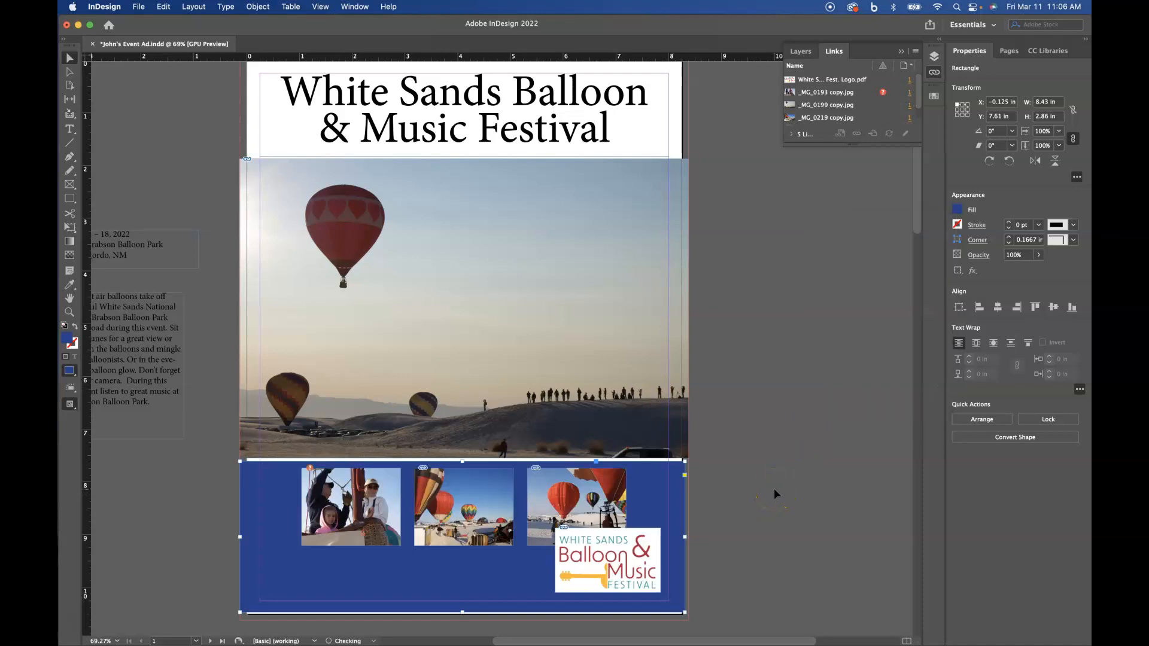
- Extend the blue rectangle up under the main photo and down to the bleed edge, making it about 3.215 in high
{"action": "left_click", "coordinate": [429, 515]}
{"action": "left_click_drag", "start_coordinate": [462, 461], "coordinate": [460, 452]}
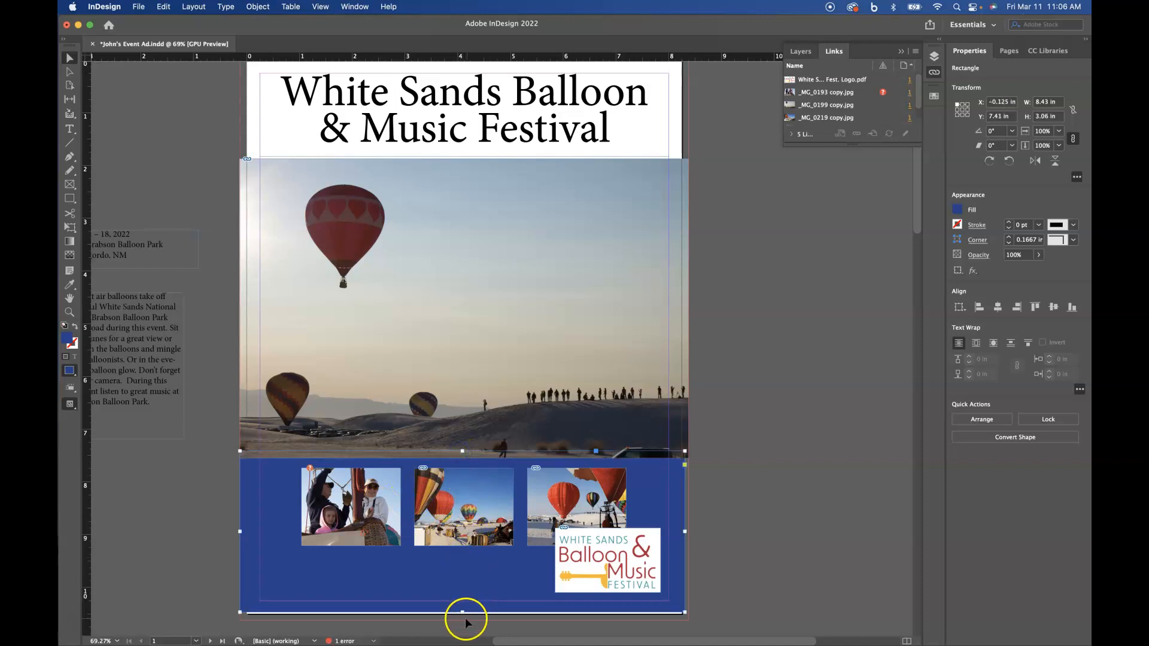
{"action": "left_click_drag", "start_coordinate": [464, 613], "coordinate": [464, 621]}
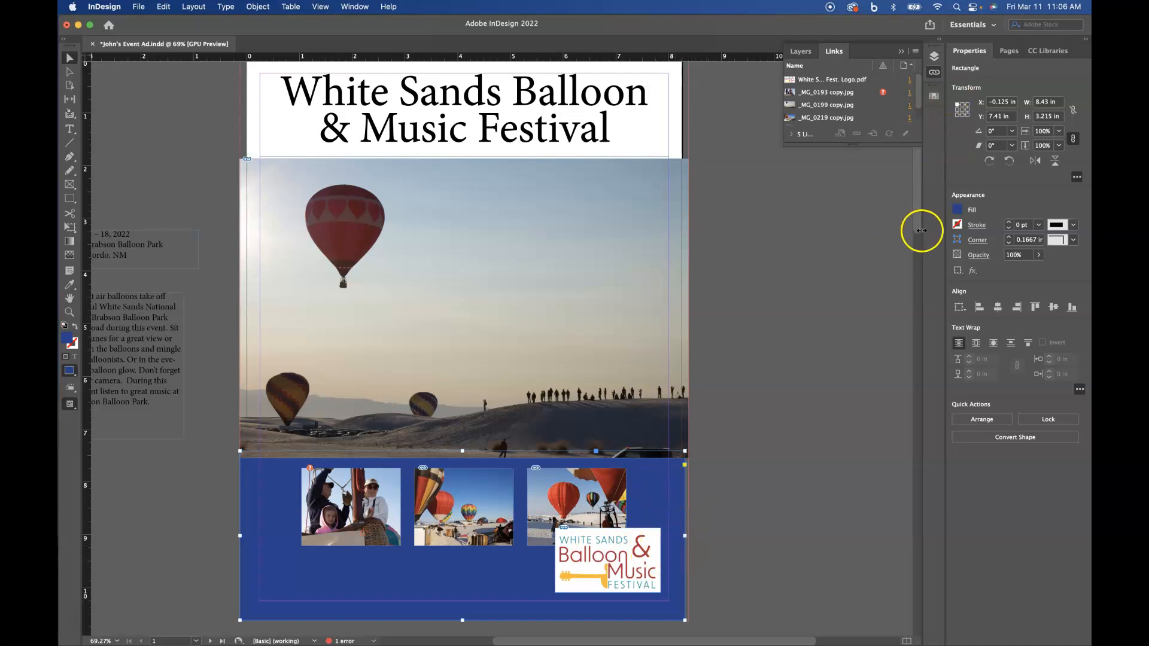
- Lighten the lower rectangle's fill to a 29% tint
{"action": "left_click", "coordinate": [957, 209]}
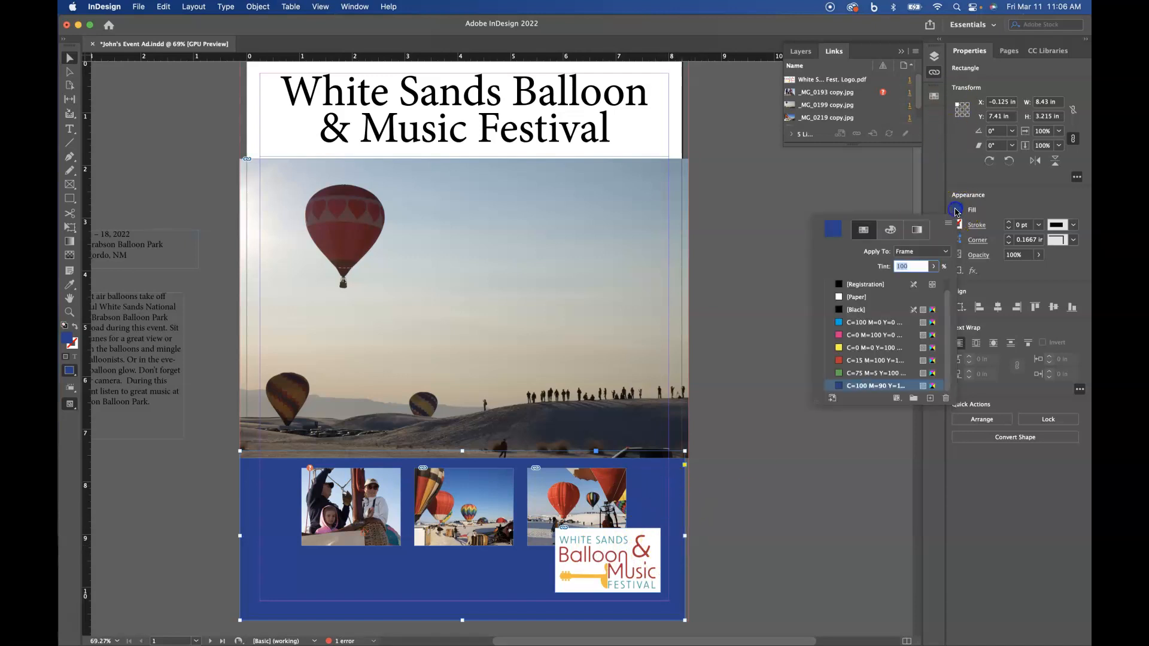
{"action": "left_click", "coordinate": [892, 231]}
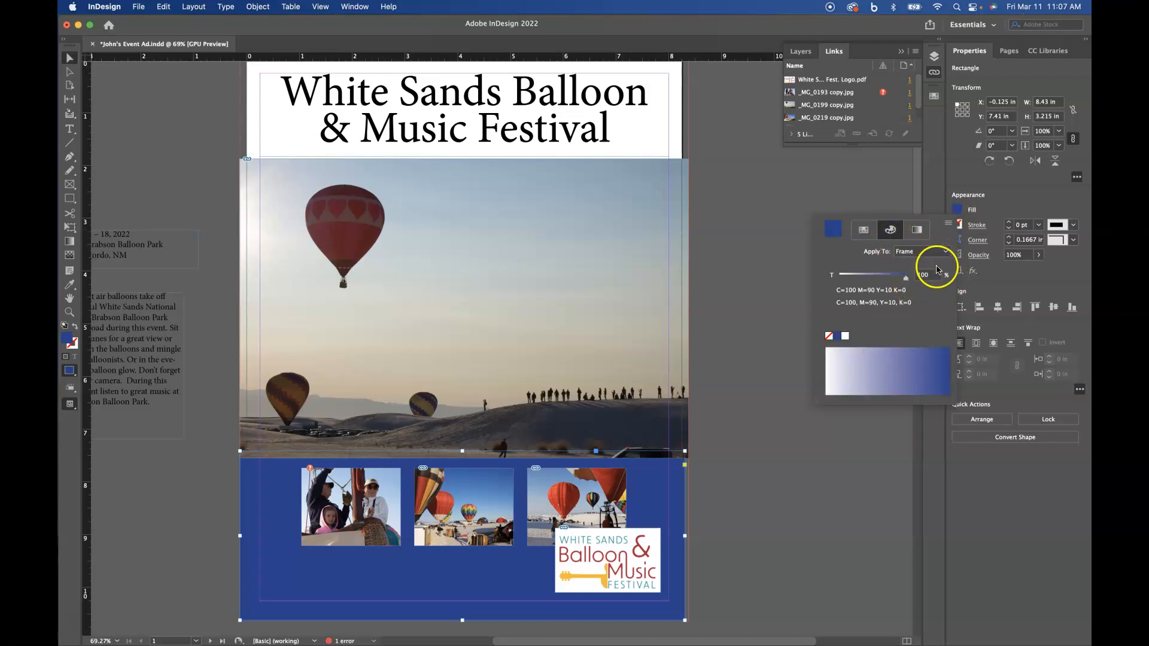
{"action": "left_click_drag", "start_coordinate": [905, 282], "coordinate": [859, 277]}
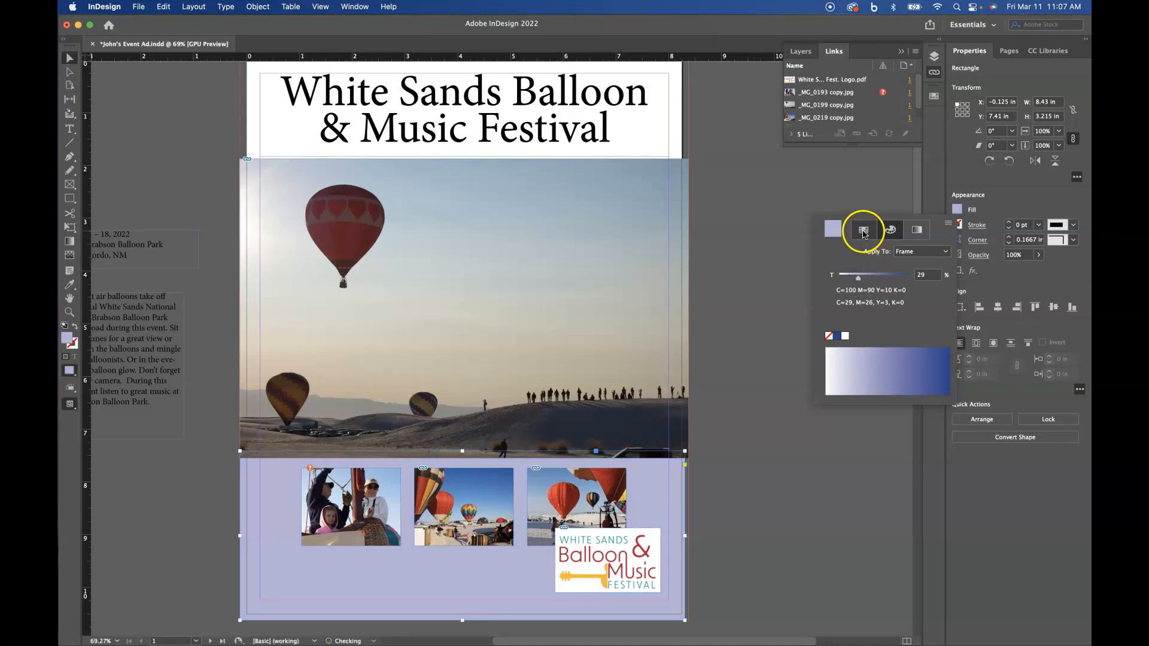
- Change the lower rectangle's fill to the green C=75 M=5 Y=100 K=0 swatch at 29% tint
{"action": "left_click", "coordinate": [915, 231]}
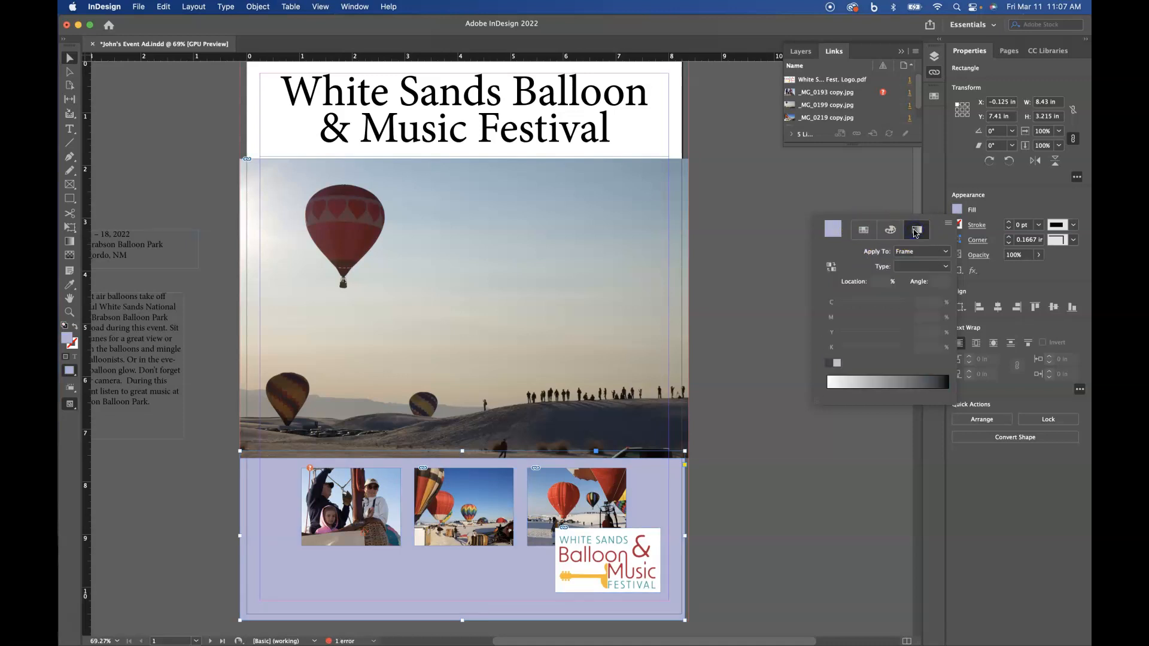
{"action": "left_click", "coordinate": [863, 232]}
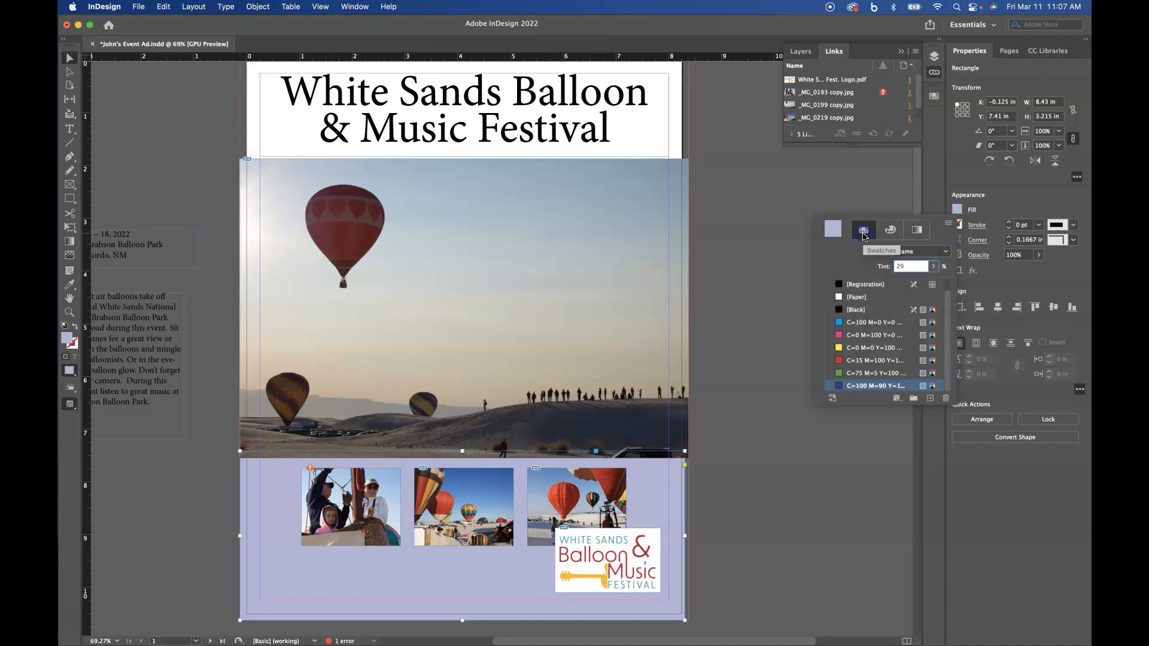
{"action": "left_click", "coordinate": [837, 374]}
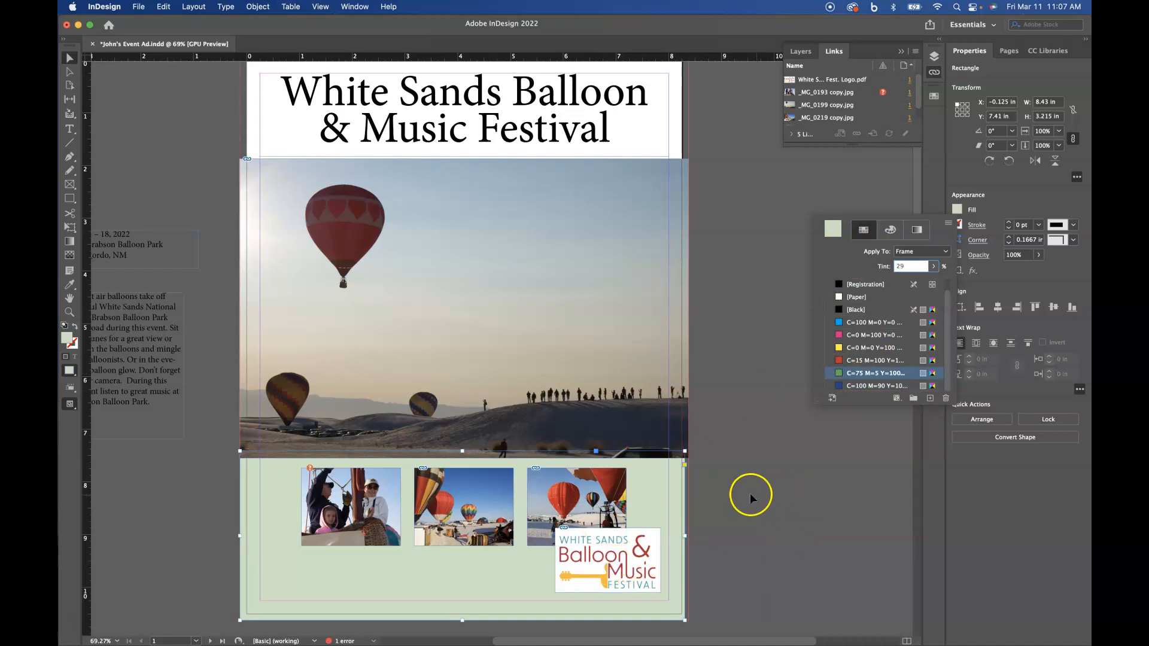
{"action": "left_click", "coordinate": [723, 475]}
- Move the placed logo PDF off the page onto the pasteboard beside the main photo, and deselect it
{"action": "left_click_drag", "start_coordinate": [652, 543], "coordinate": [813, 227]}
{"action": "left_click", "coordinate": [752, 273]}
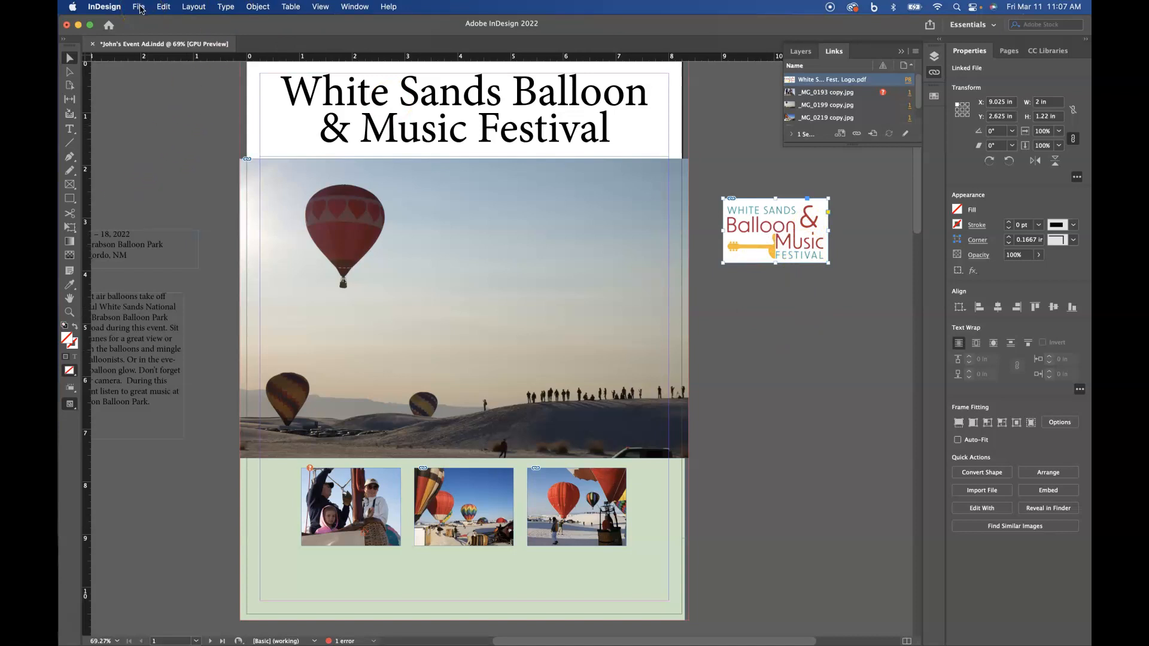
{"action": "left_click", "coordinate": [128, 95]}
- Choose WS Balloon Fest. Logo.ai from the WS Logos folder for placing and give the file a green tag
{"action": "left_click", "coordinate": [137, 6]}
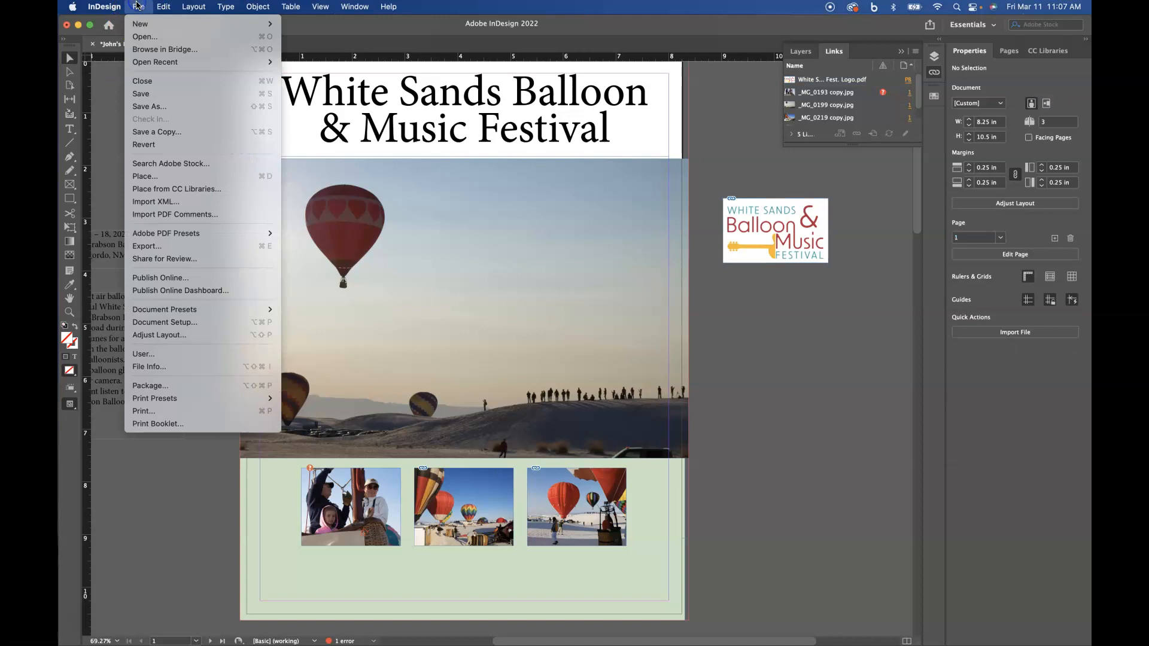
{"action": "left_click", "coordinate": [142, 179]}
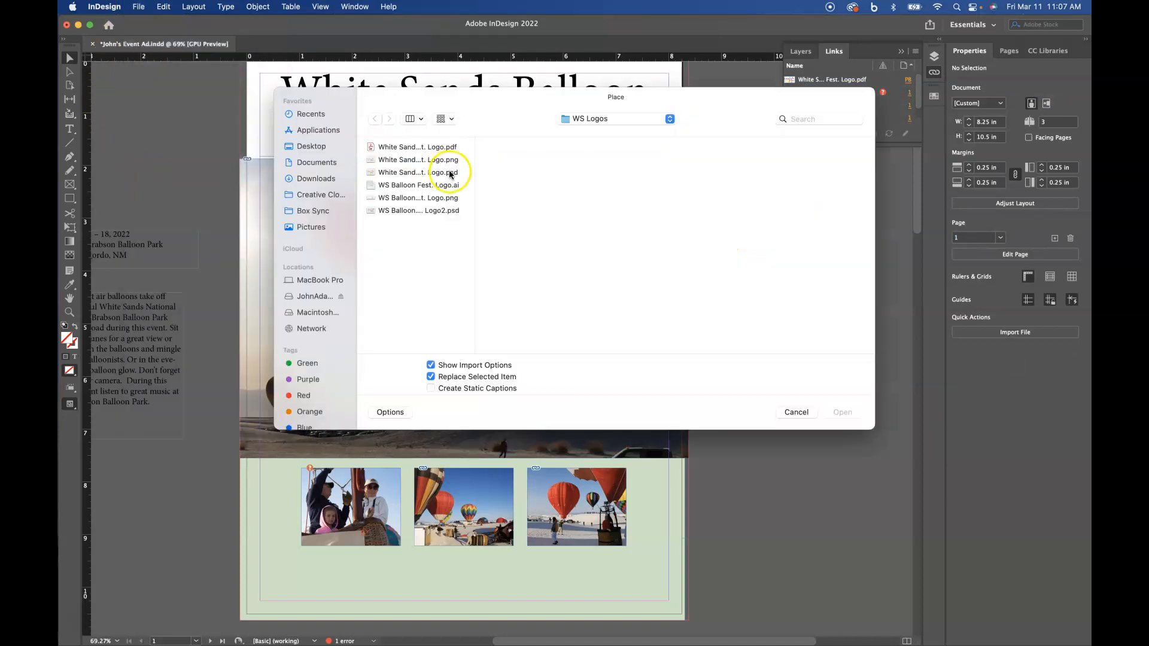
{"action": "left_click", "coordinate": [417, 185]}
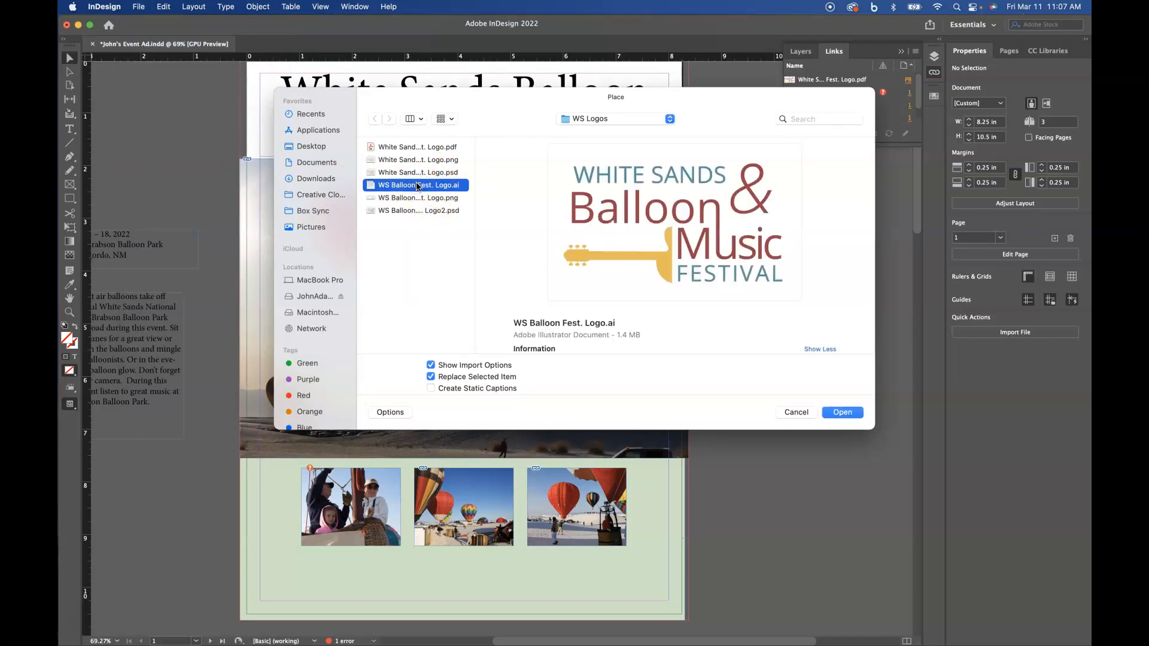
{"action": "right_click", "coordinate": [418, 185]}
{"action": "left_click", "coordinate": [473, 260]}
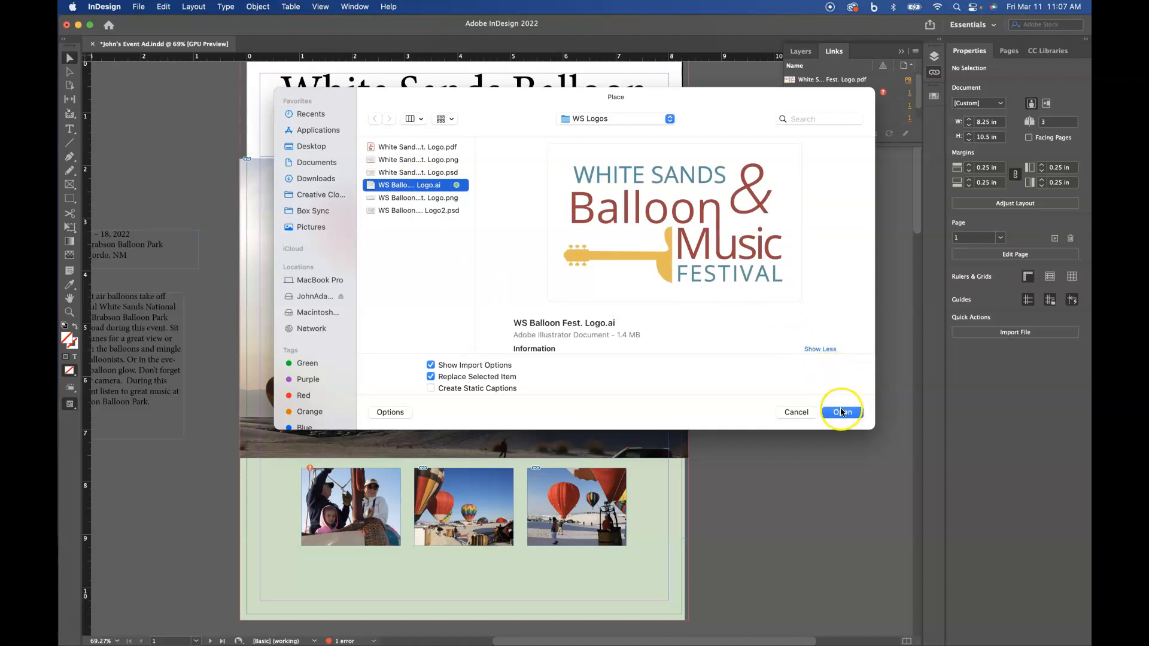
- Page through the artboard previews of WS Balloon Fest. Logo.ai to compare its logo versions
{"action": "mouse_move", "coordinate": [782, 264]}
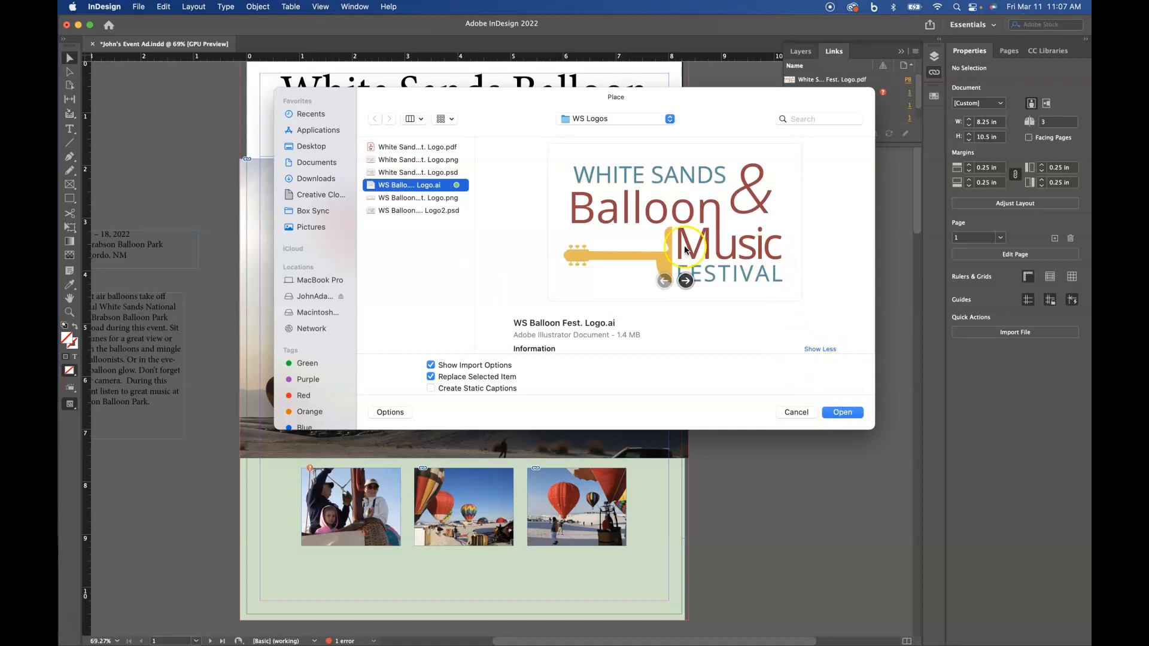
{"action": "left_click", "coordinate": [686, 281]}
{"action": "left_click", "coordinate": [686, 280]}
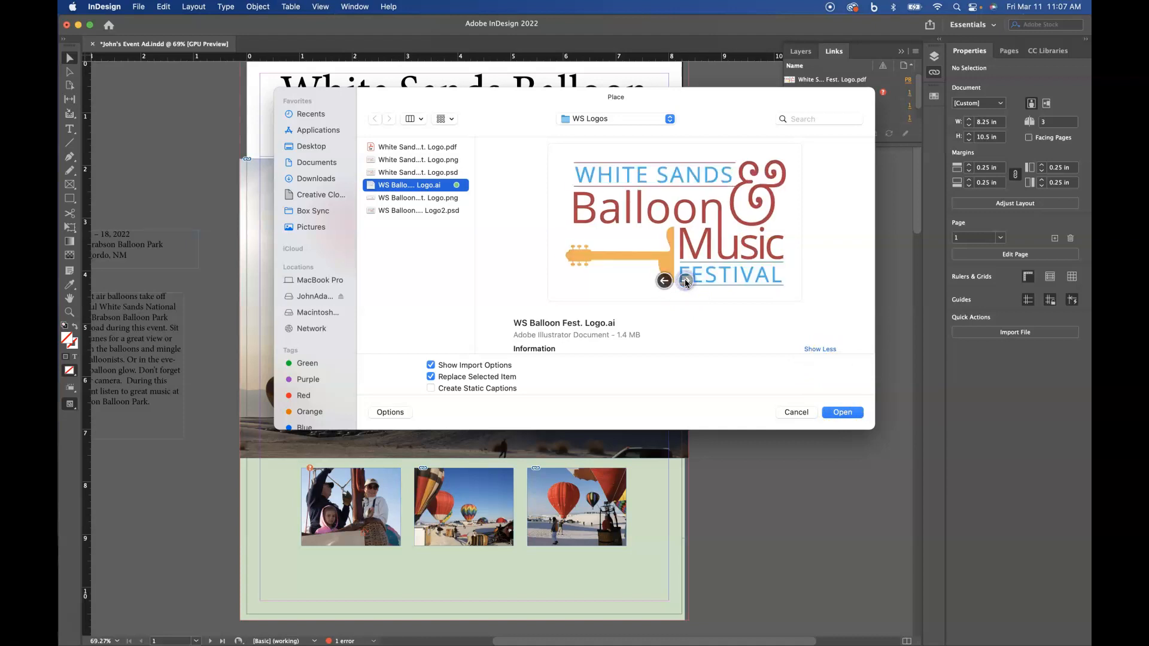
{"action": "left_click", "coordinate": [665, 281]}
{"action": "left_click", "coordinate": [662, 282]}
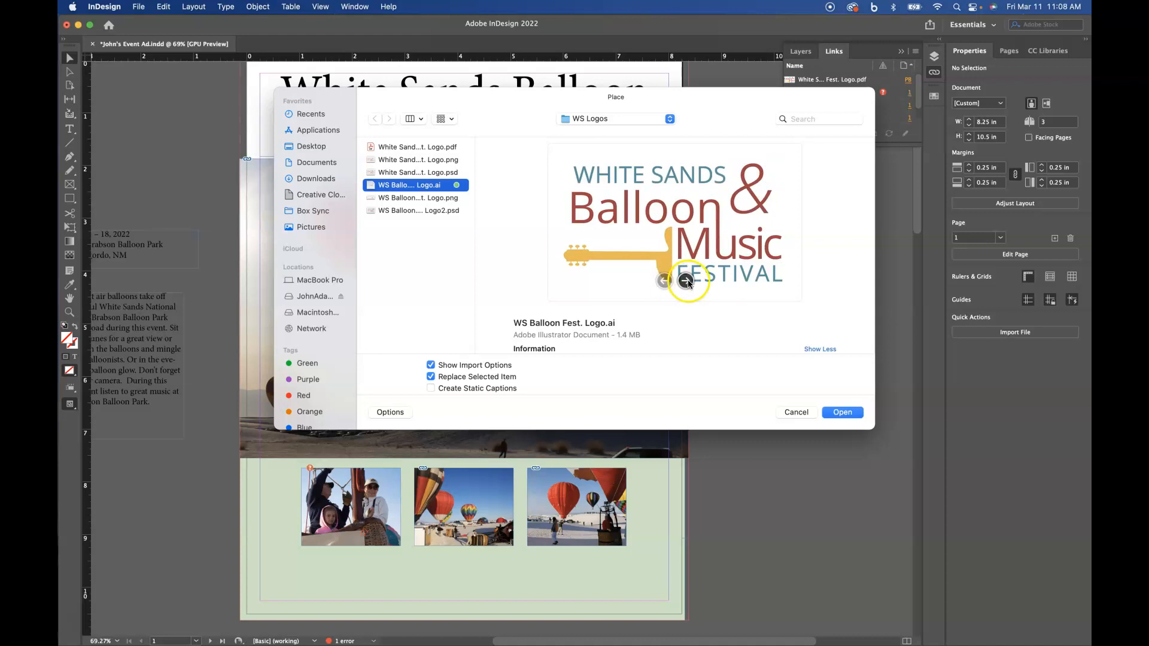
{"action": "left_click", "coordinate": [685, 281]}
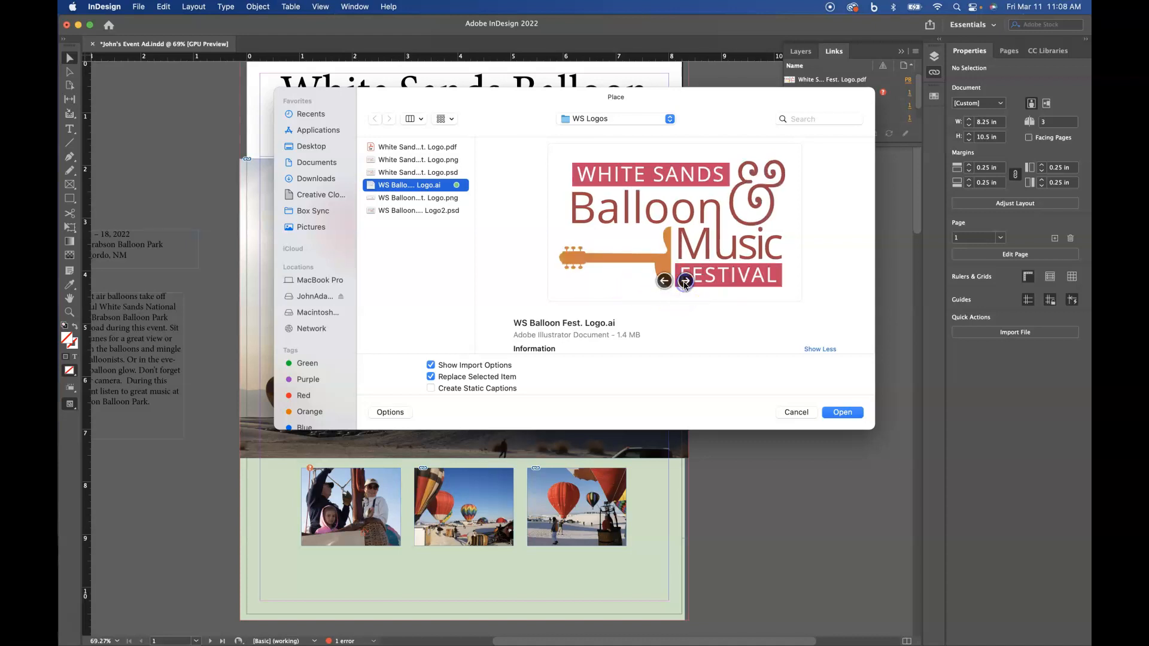
{"action": "left_click", "coordinate": [686, 281]}
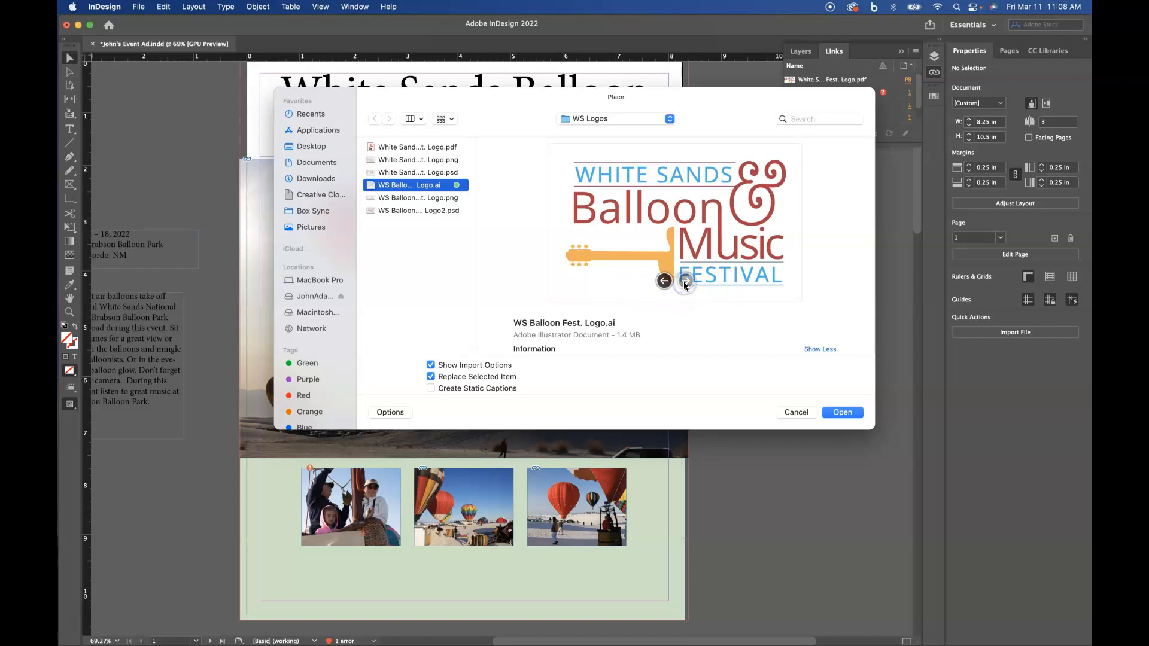
{"action": "left_click", "coordinate": [664, 281]}
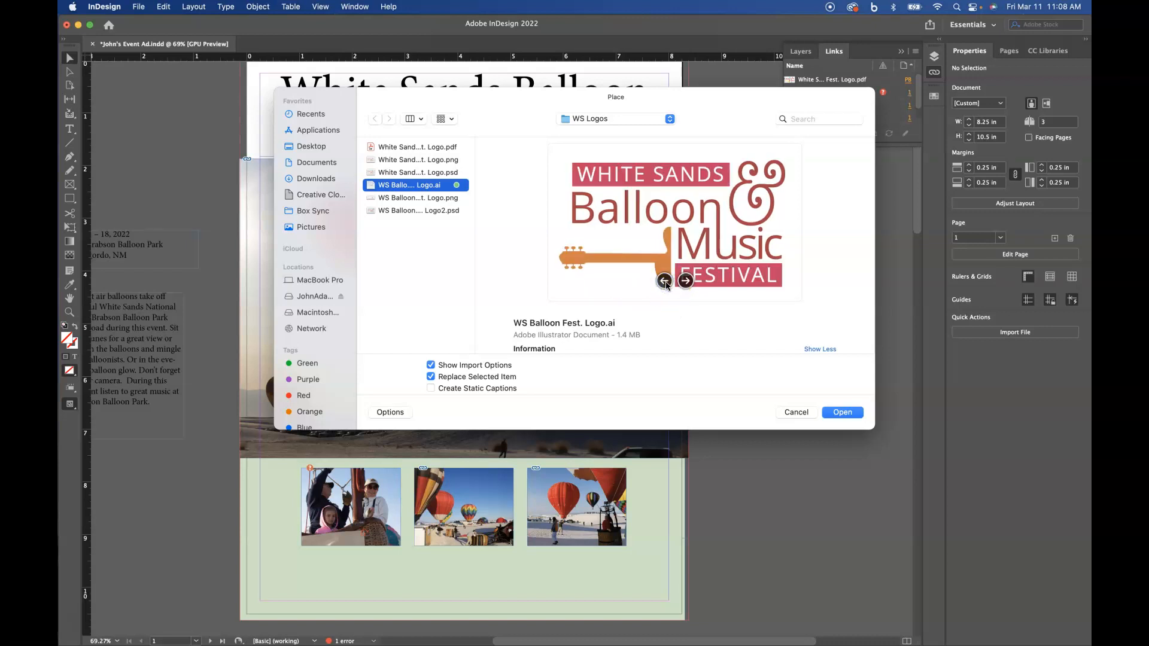
- Place previewed page 2 of WS Balloon Fest. Logo.ai, cropped to Art with a transparent background, across the main photo's right edge
{"action": "left_click", "coordinate": [840, 413]}
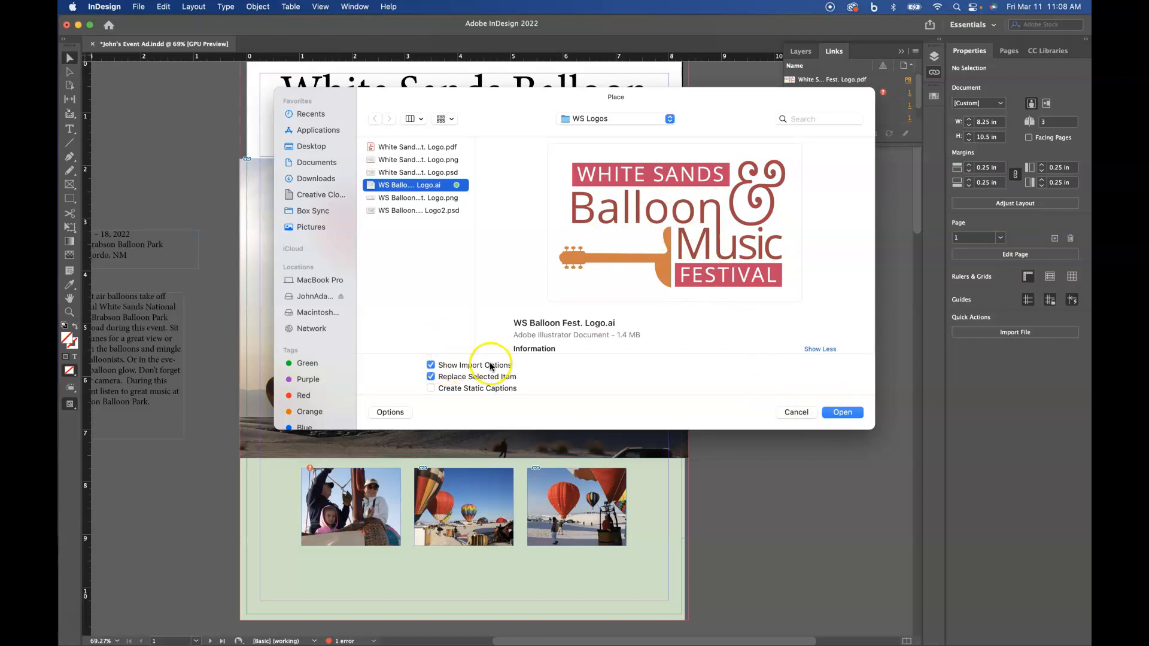
{"action": "left_click", "coordinate": [837, 412]}
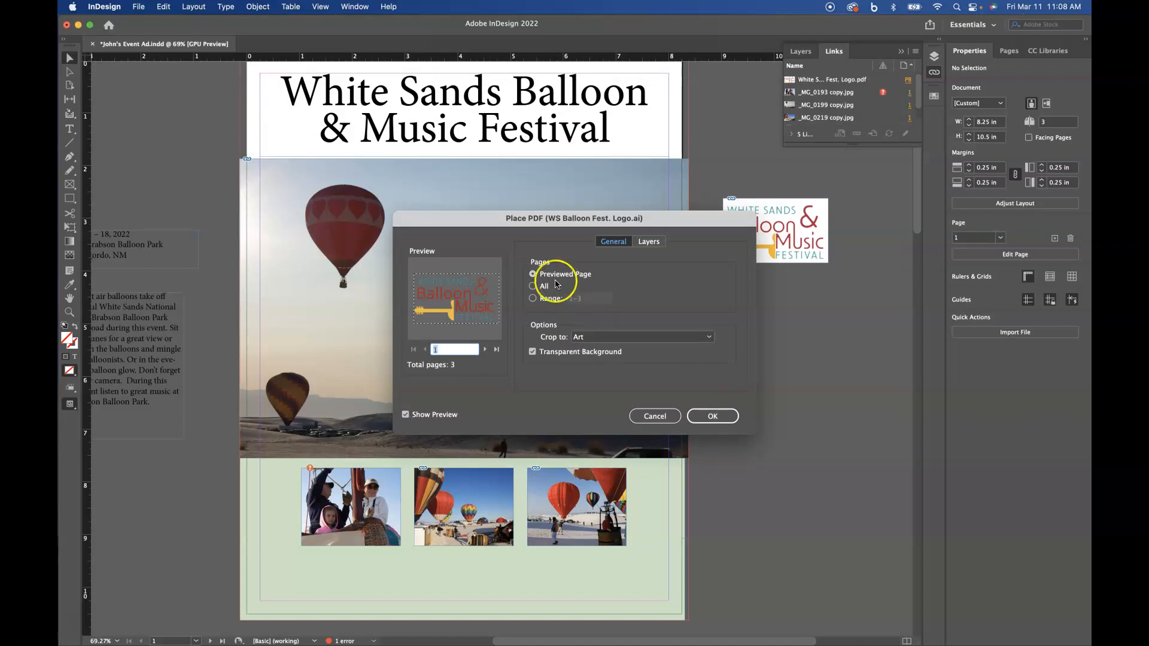
{"action": "left_click", "coordinate": [483, 349]}
{"action": "left_click", "coordinate": [484, 350]}
{"action": "left_click", "coordinate": [423, 352]}
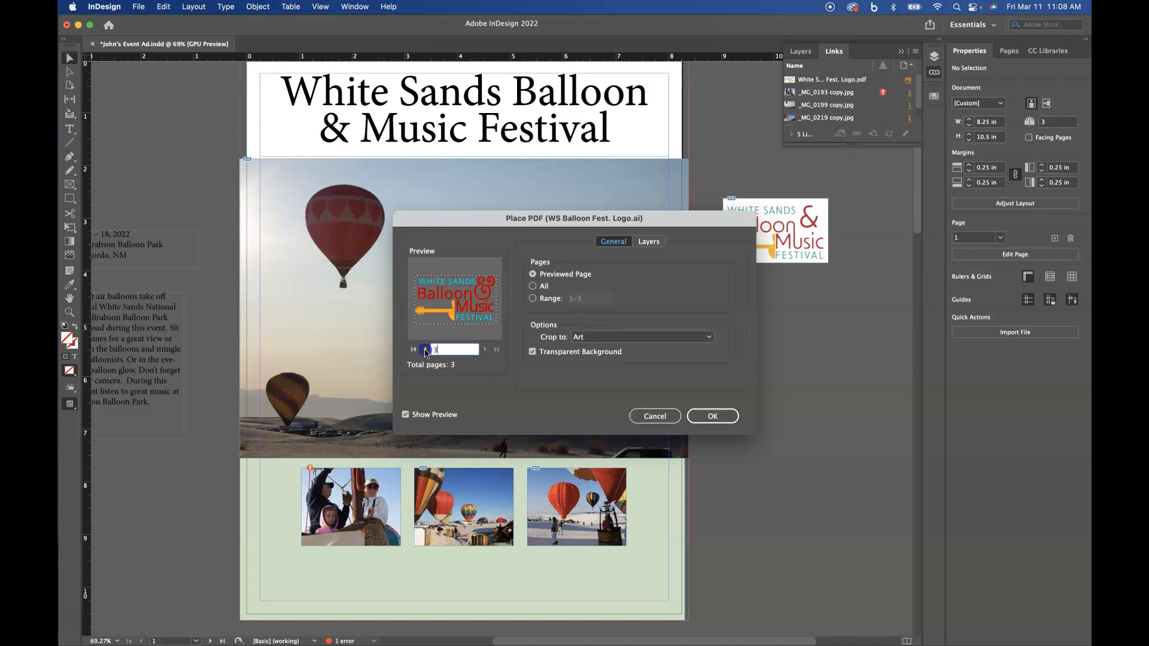
{"action": "left_click", "coordinate": [532, 300]}
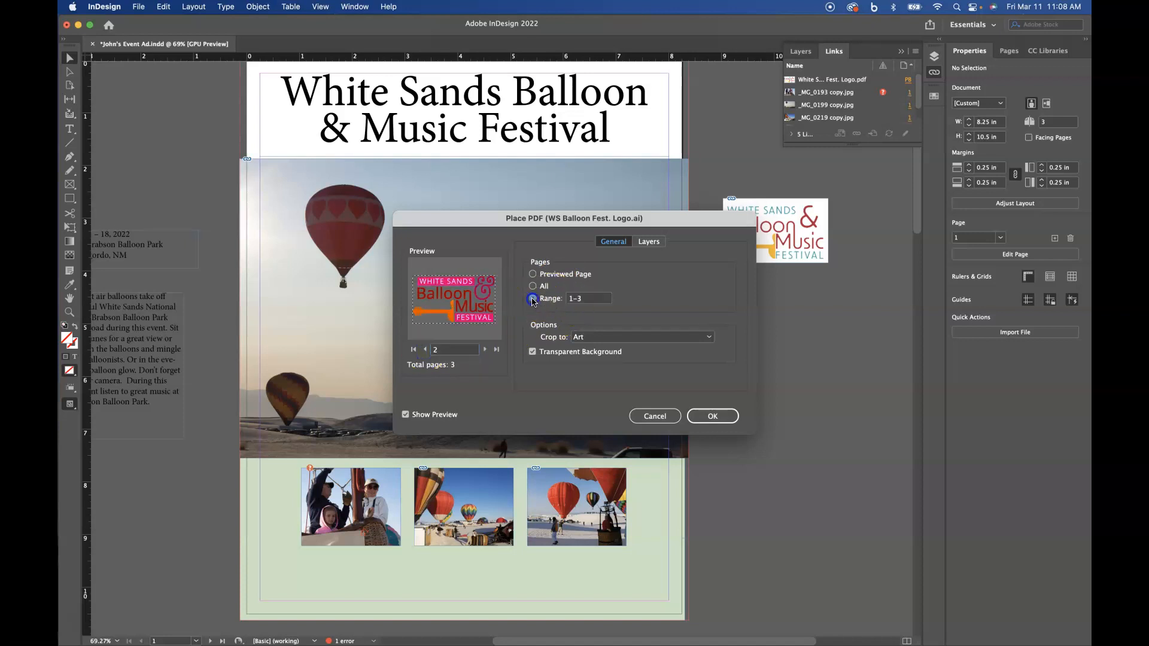
{"action": "left_click", "coordinate": [584, 299]}
{"action": "left_click", "coordinate": [532, 274]}
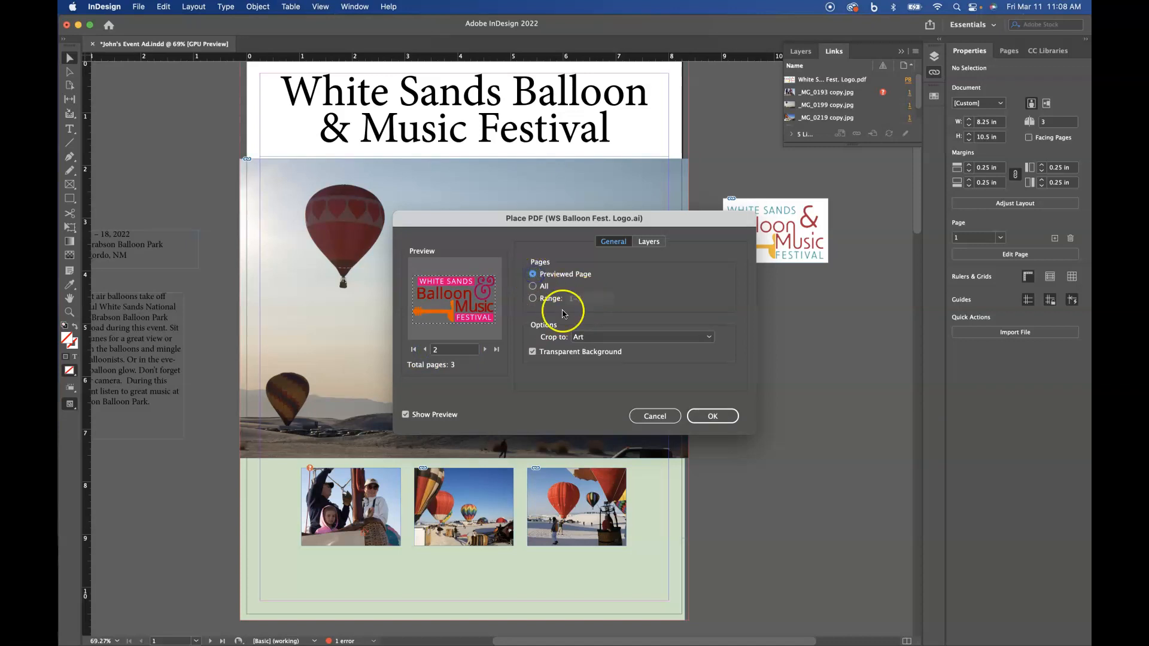
{"action": "left_click", "coordinate": [711, 416]}
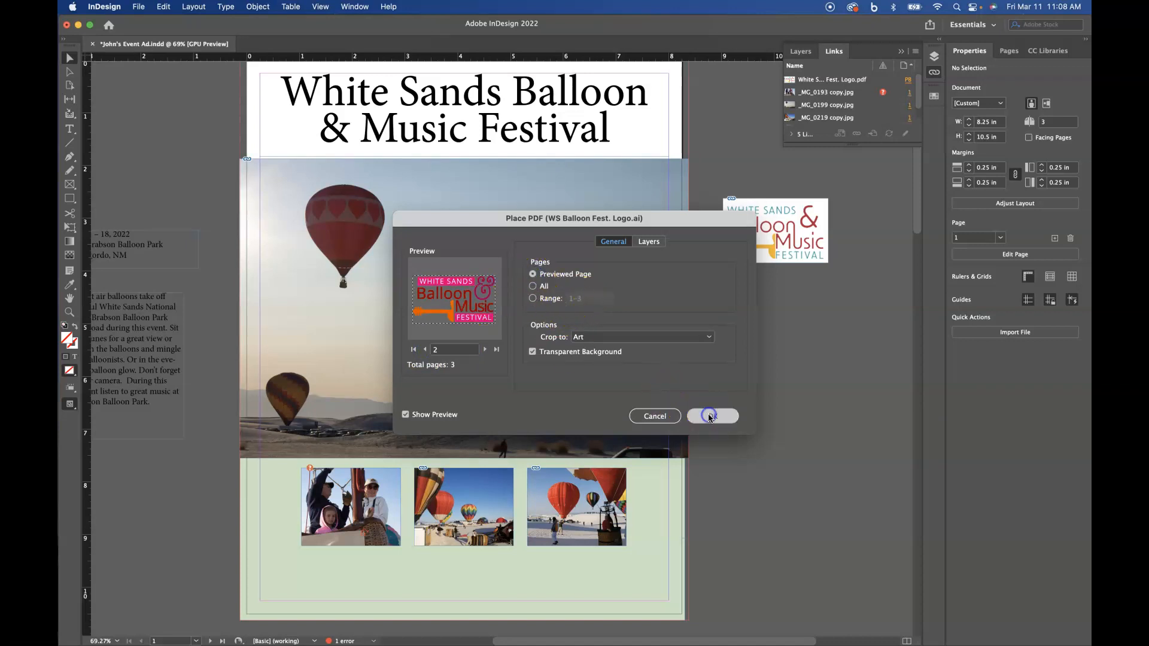
{"action": "left_click", "coordinate": [635, 329]}
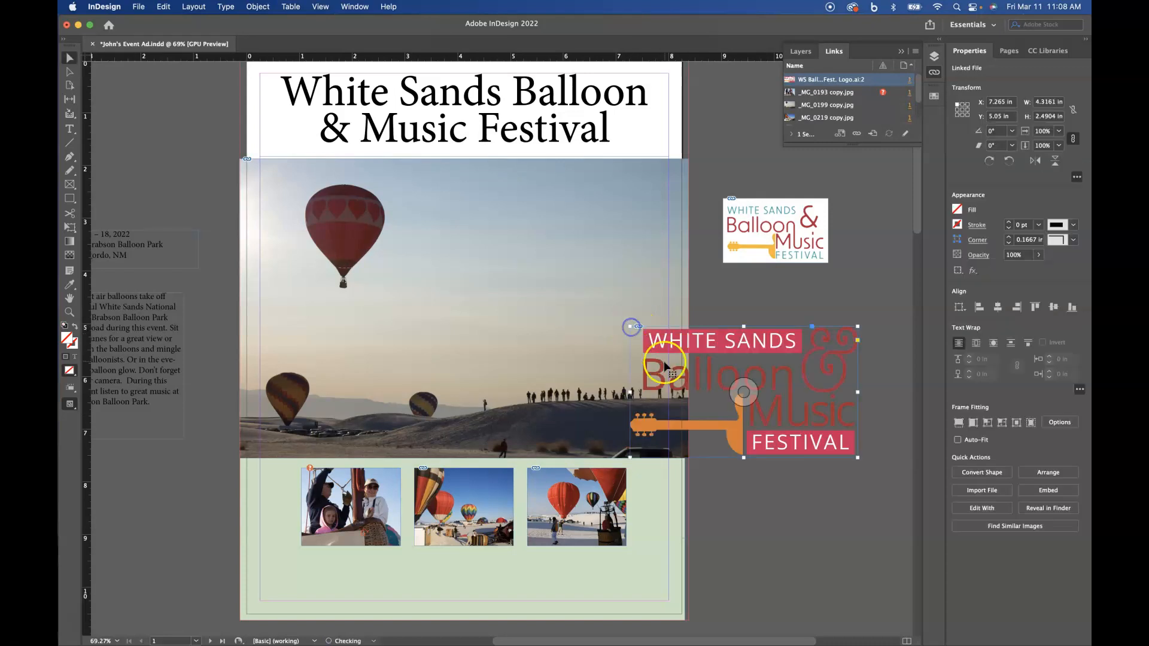
- Scale the placed Illustrator logo to about 2.7 in wide and position it in the main photo's sky, right of the large balloon
{"action": "left_click_drag", "start_coordinate": [809, 369], "coordinate": [719, 487]}
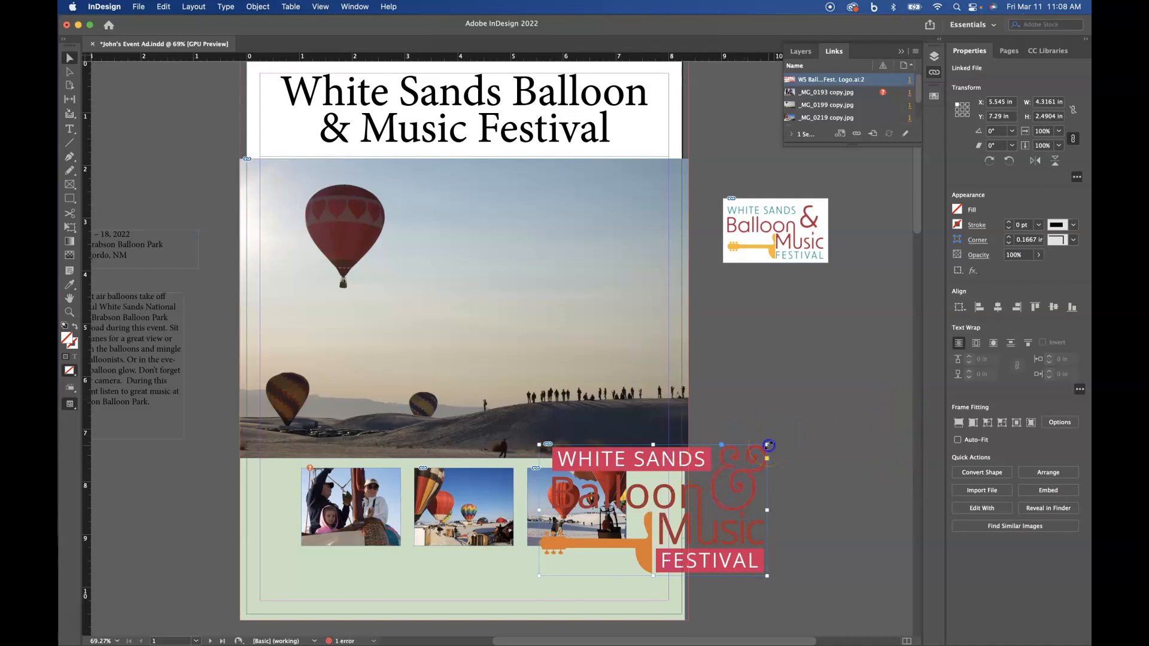
{"action": "left_click_drag", "start_coordinate": [769, 445], "coordinate": [708, 475]}
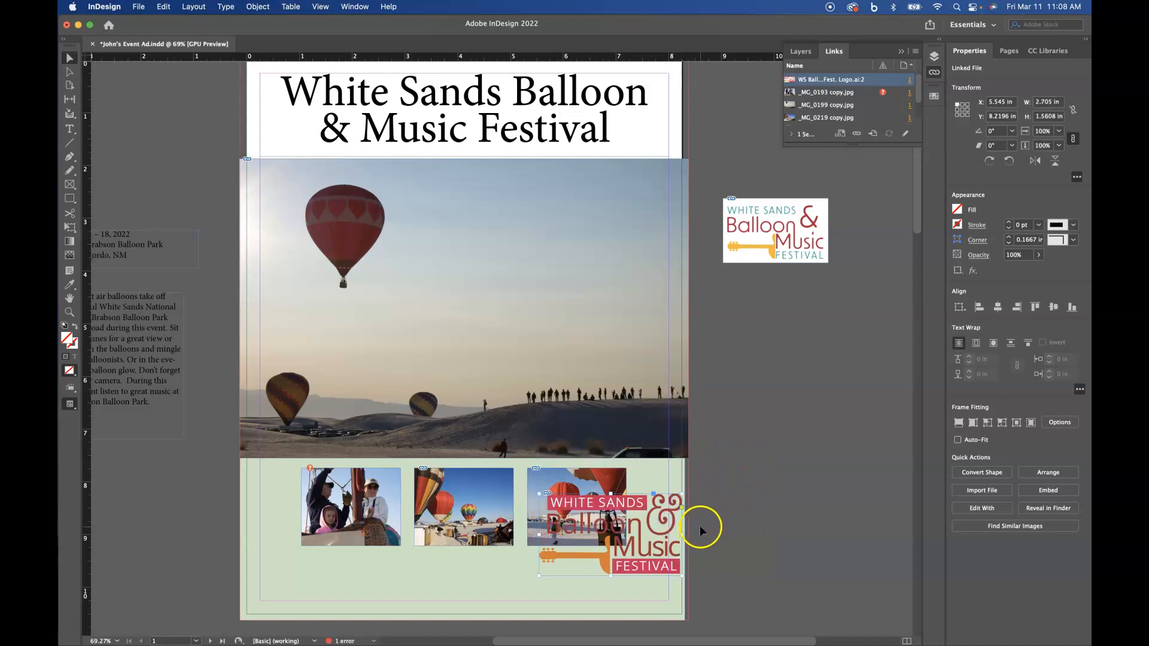
{"action": "left_click_drag", "start_coordinate": [665, 505], "coordinate": [616, 222]}
{"action": "left_click", "coordinate": [752, 332]}
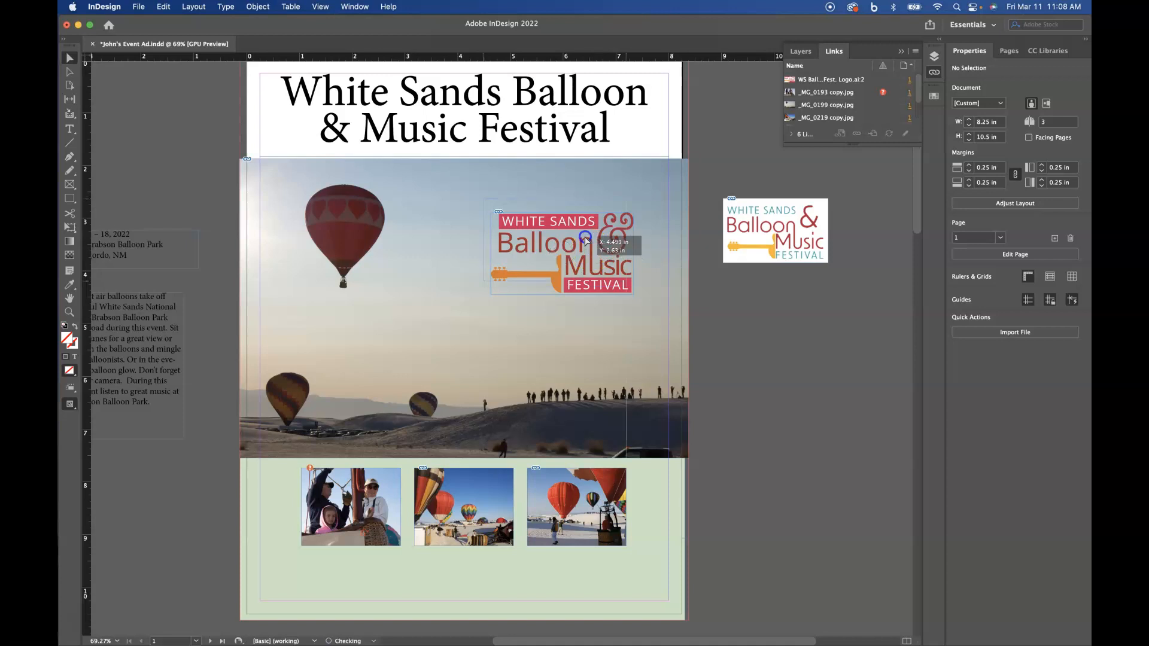
{"action": "left_click_drag", "start_coordinate": [600, 250], "coordinate": [593, 234]}
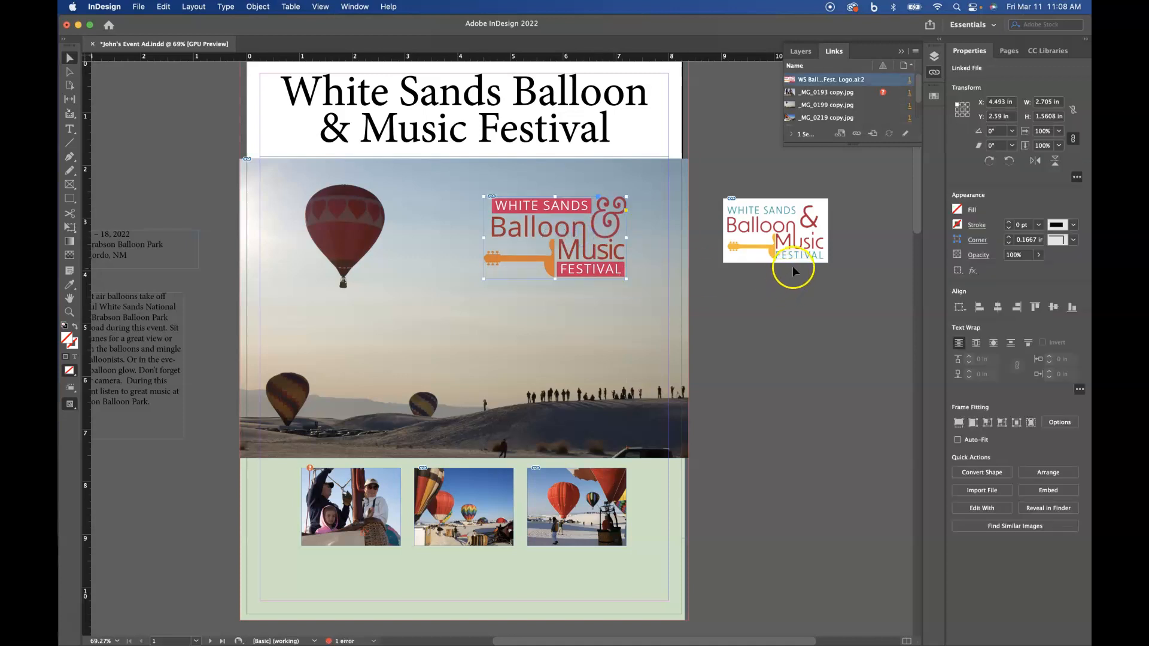
- Move the logo PDF on the pasteboard slightly up and closer to the page, and deselect it
{"action": "mouse_move", "coordinate": [800, 257]}
{"action": "left_mouse_down"}
{"action": "mouse_move", "coordinate": [671, 333]}
{"action": "mouse_move", "coordinate": [583, 349]}
{"action": "mouse_move", "coordinate": [714, 294]}
{"action": "mouse_move", "coordinate": [764, 232]}
{"action": "mouse_move", "coordinate": [805, 237]}
{"action": "left_mouse_up"}
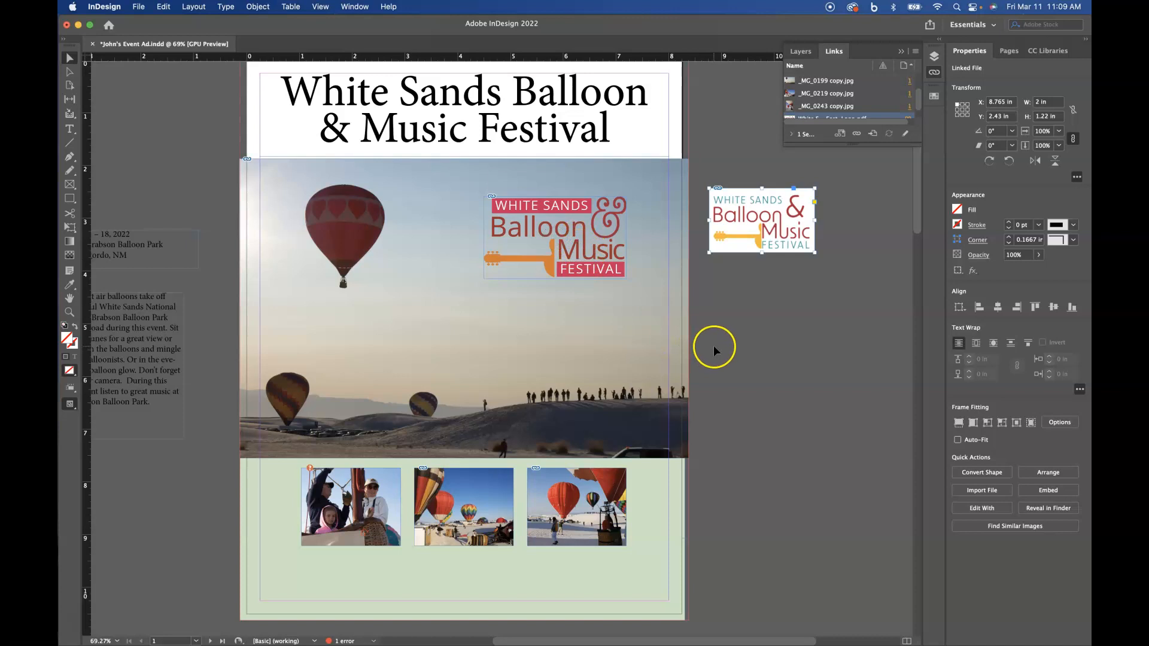
{"action": "scroll", "coordinate": [714, 346], "scroll_direction": "down", "scroll_amount": 1}
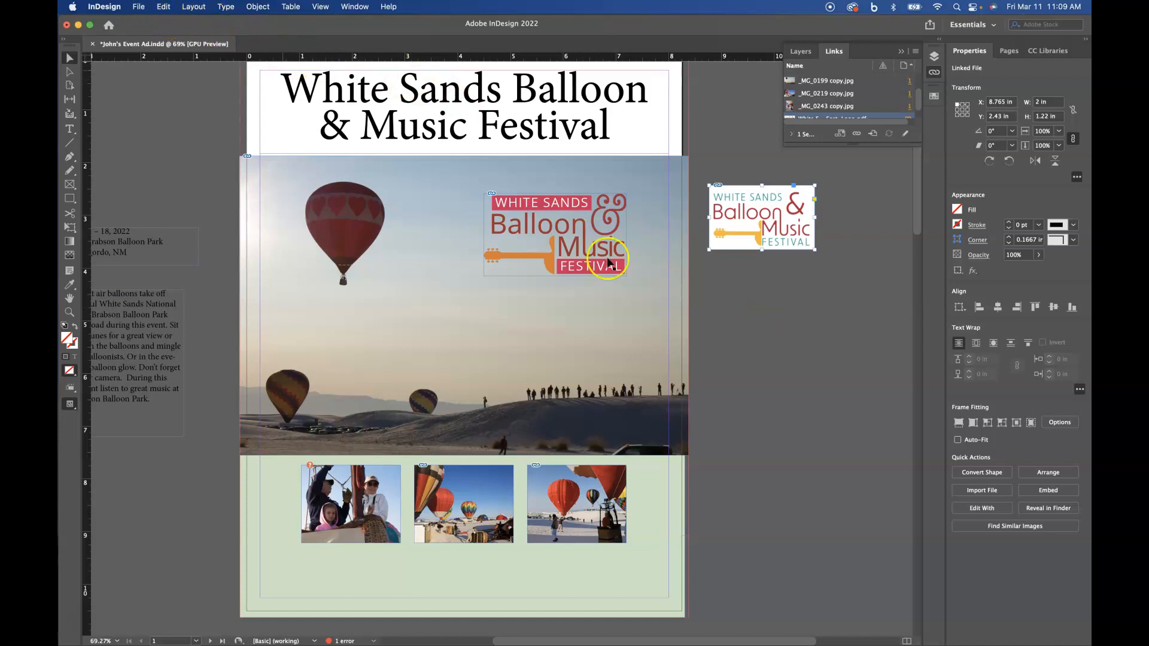
{"action": "left_click", "coordinate": [208, 148]}
- Choose WS Balloon Fest. Logo2.psd for placing, with its import options shown
{"action": "left_click", "coordinate": [139, 7]}
{"action": "left_click", "coordinate": [145, 174]}
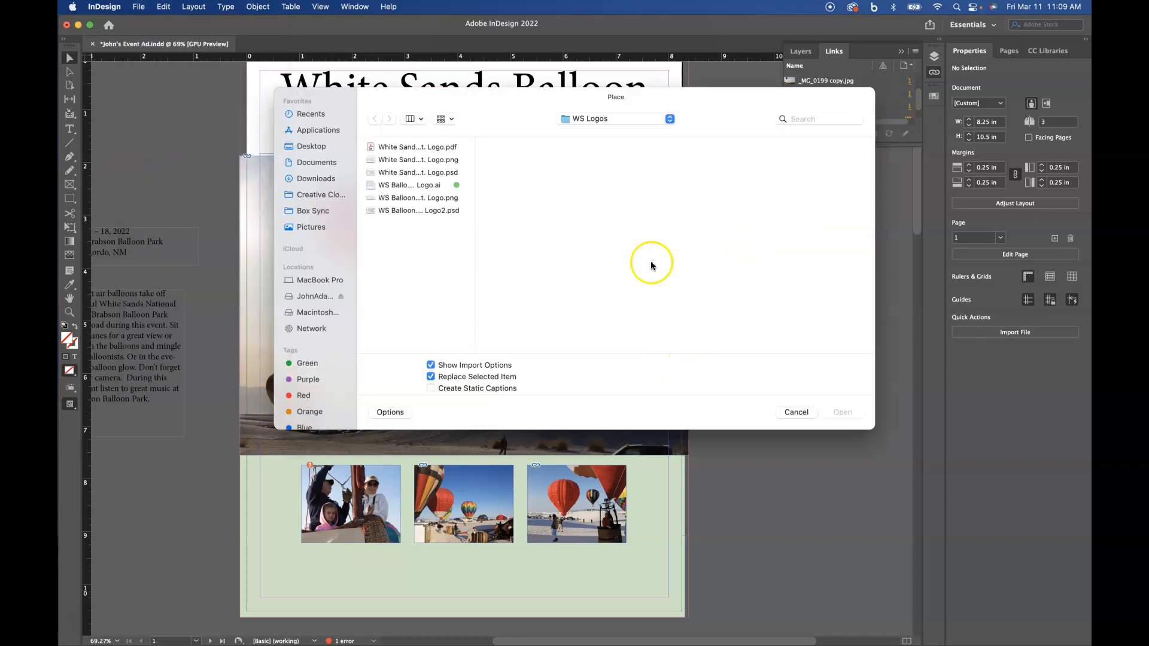
{"action": "left_click", "coordinate": [433, 174]}
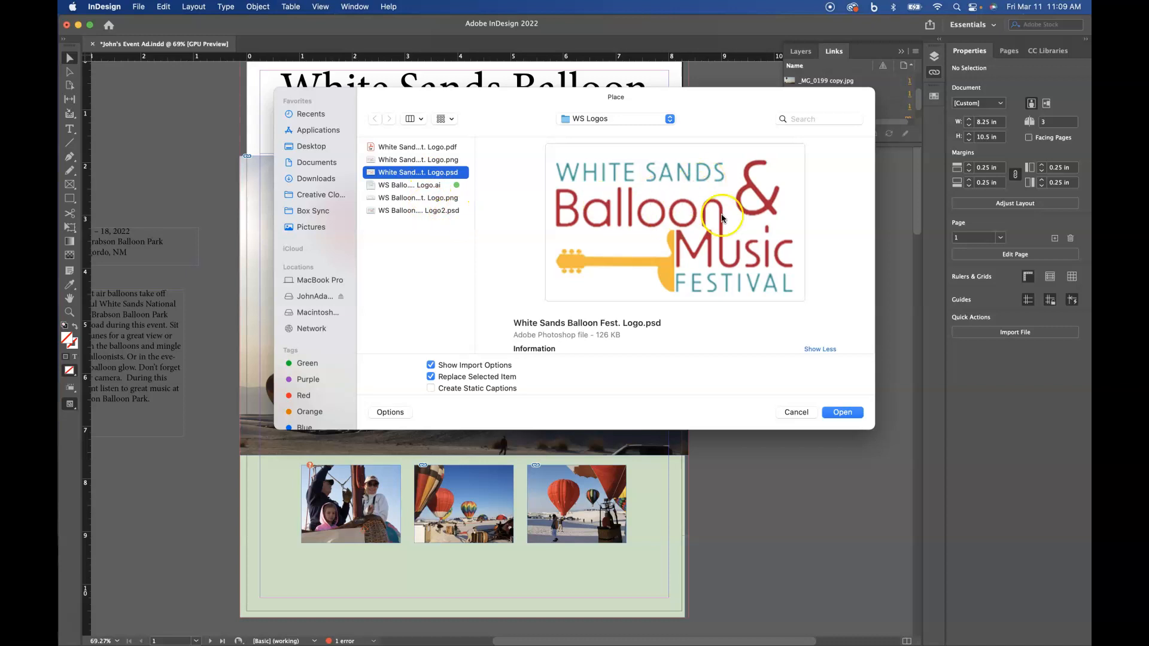
{"action": "left_click", "coordinate": [417, 211]}
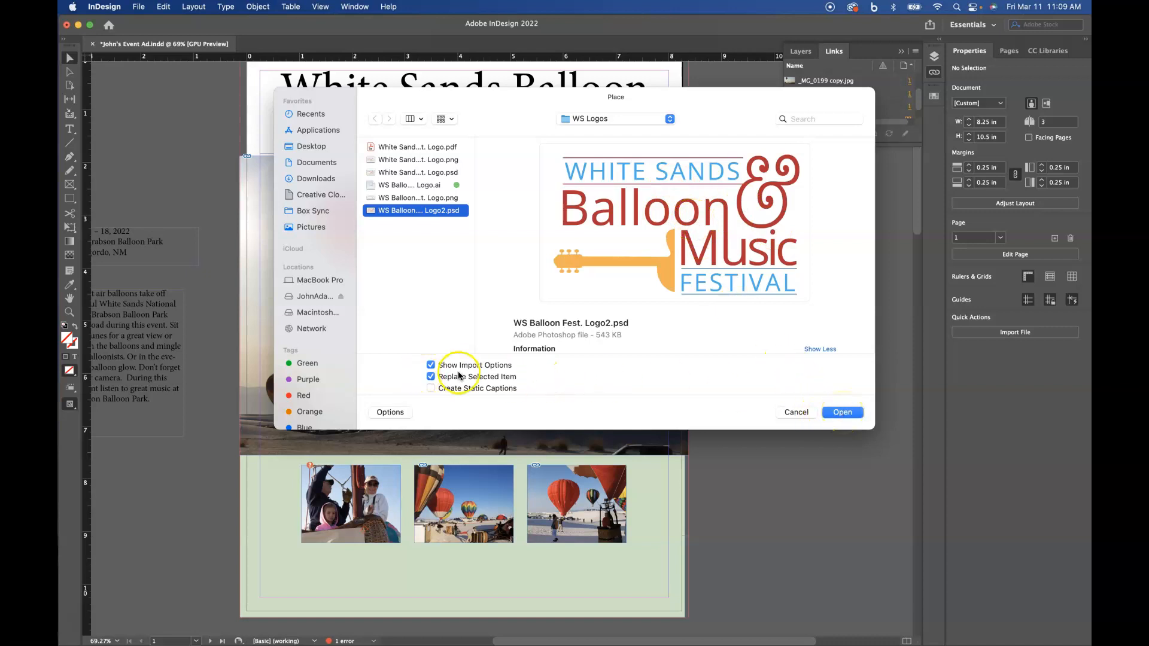
{"action": "left_click", "coordinate": [844, 413]}
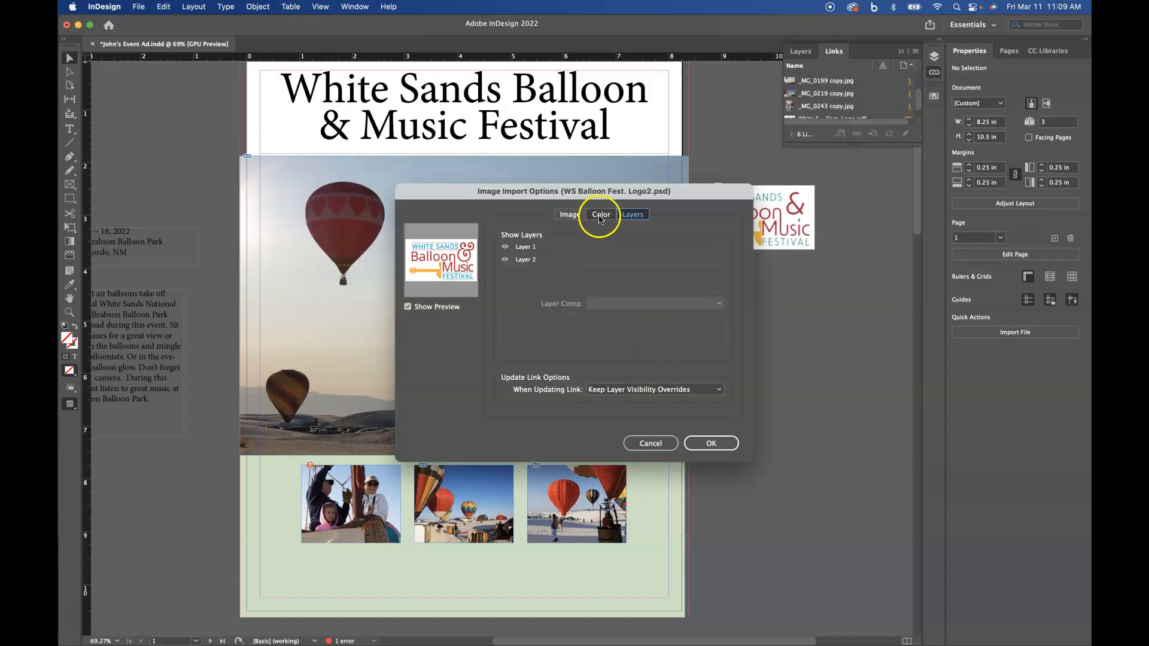
- Hide Layer 2 in the Photoshop logo's import options and place the logo over the main photo
{"action": "left_click", "coordinate": [505, 260]}
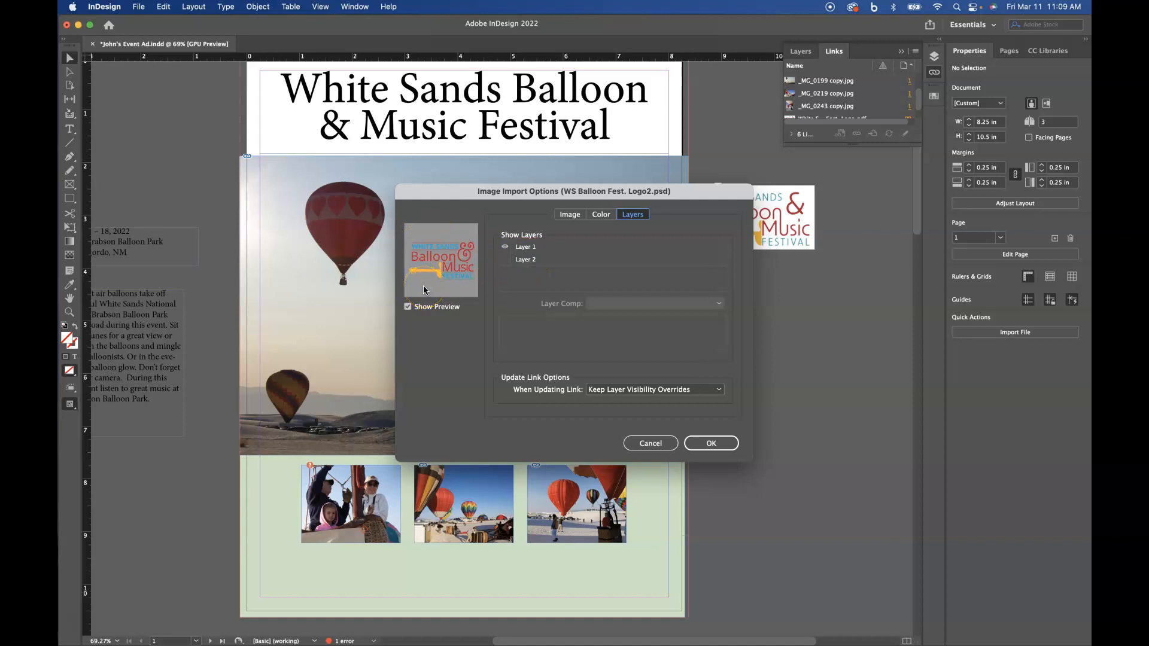
{"action": "left_click", "coordinate": [506, 261]}
{"action": "left_click", "coordinate": [506, 259]}
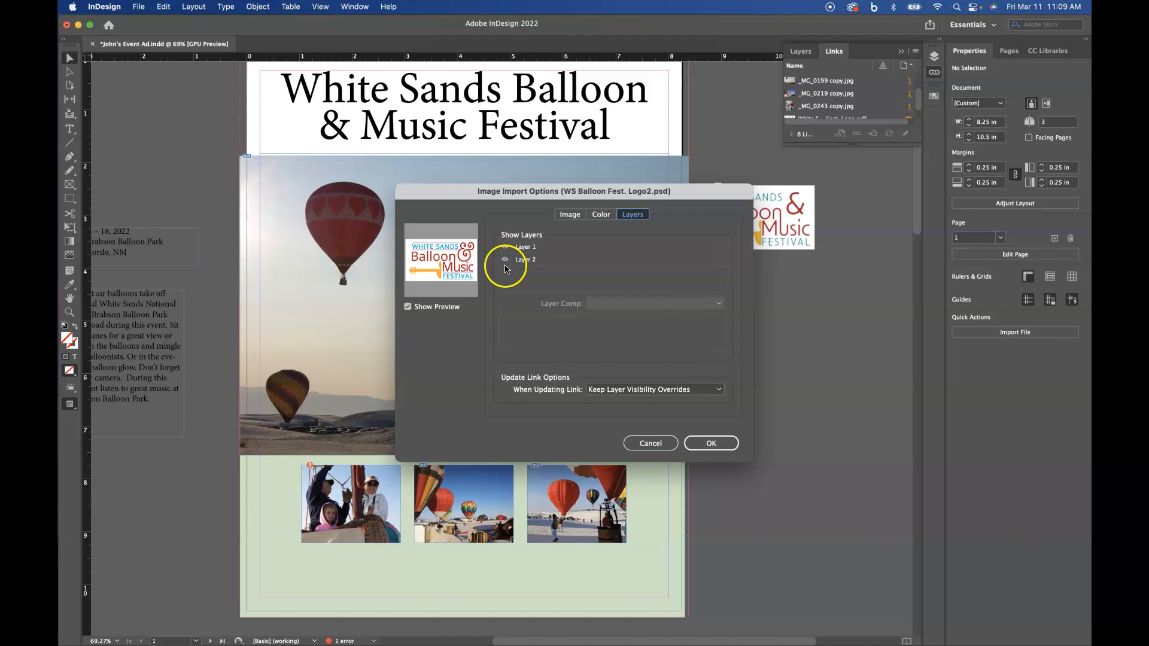
{"action": "left_click", "coordinate": [716, 443]}
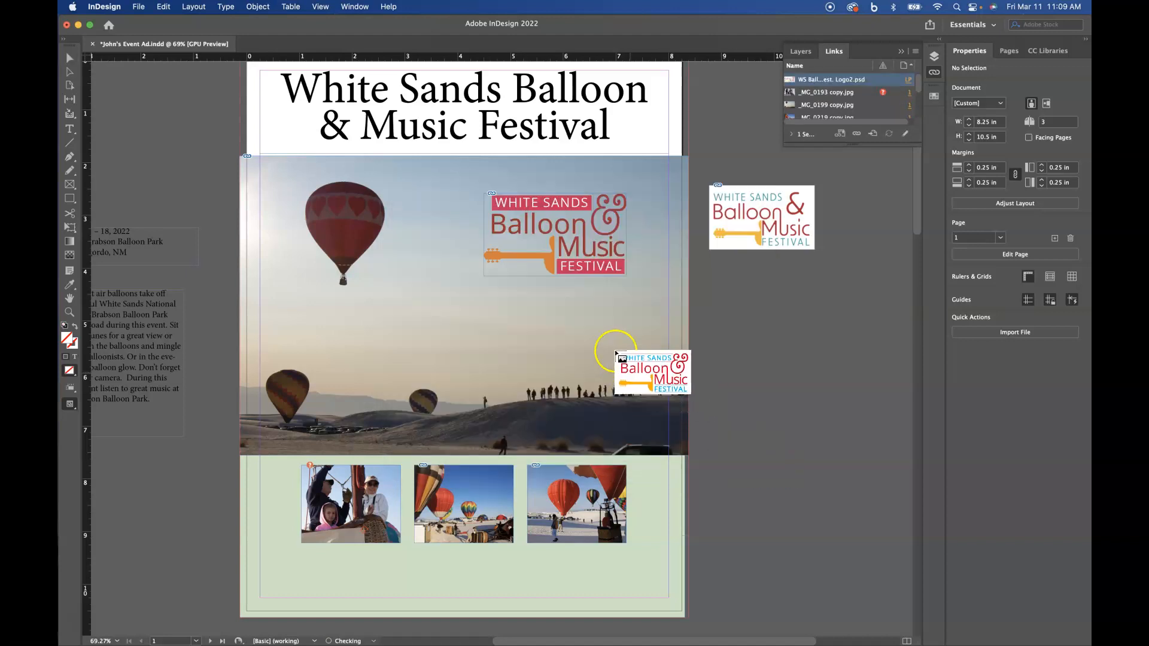
{"action": "left_click", "coordinate": [611, 329]}
- Scale the Photoshop logo to about 2.52 in wide below the Illustrator logo, and move the logo PDF down to the green background's right edge
{"action": "left_click_drag", "start_coordinate": [779, 399], "coordinate": [599, 360]}
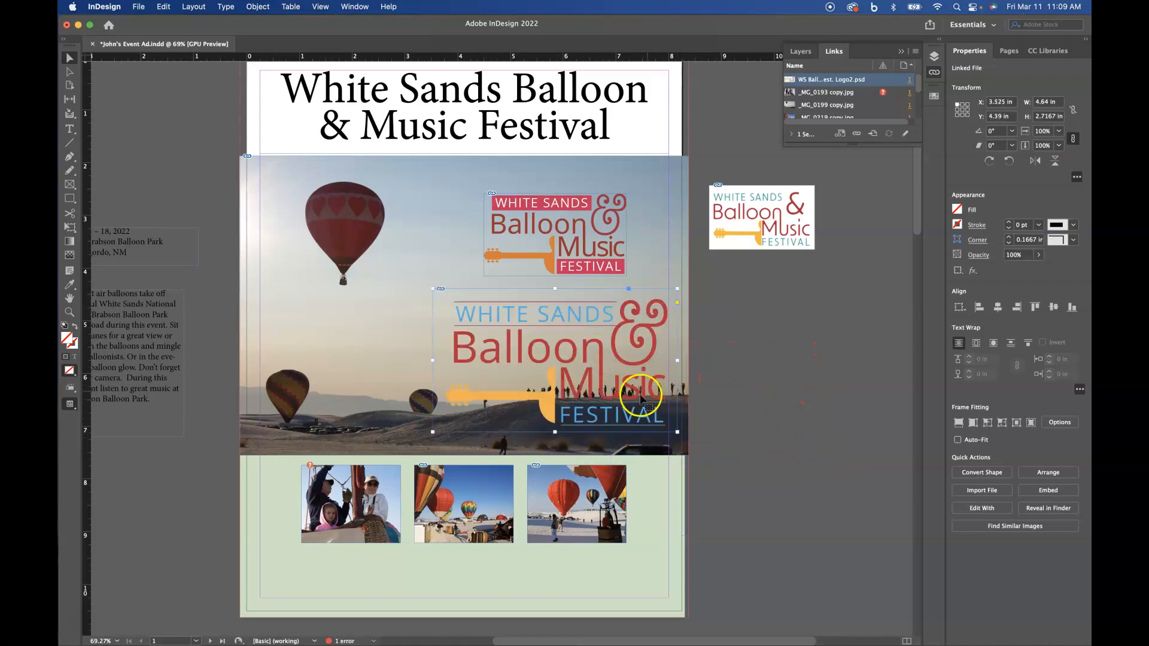
{"action": "left_click_drag", "start_coordinate": [678, 431], "coordinate": [566, 366]}
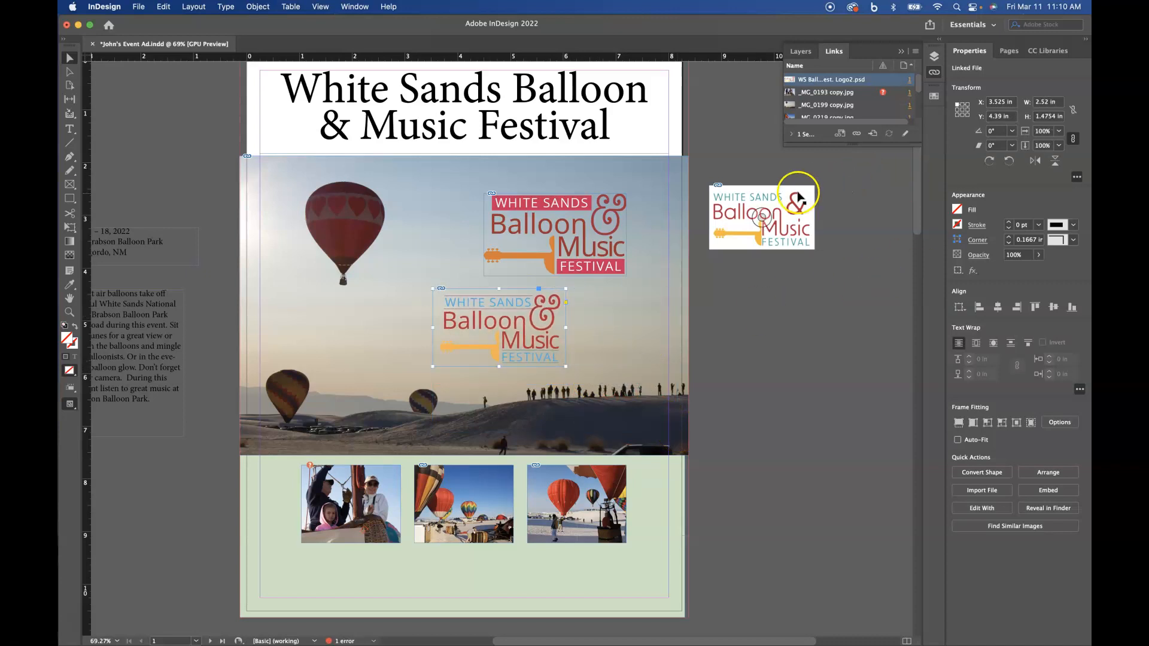
{"action": "left_click_drag", "start_coordinate": [799, 198], "coordinate": [772, 530]}
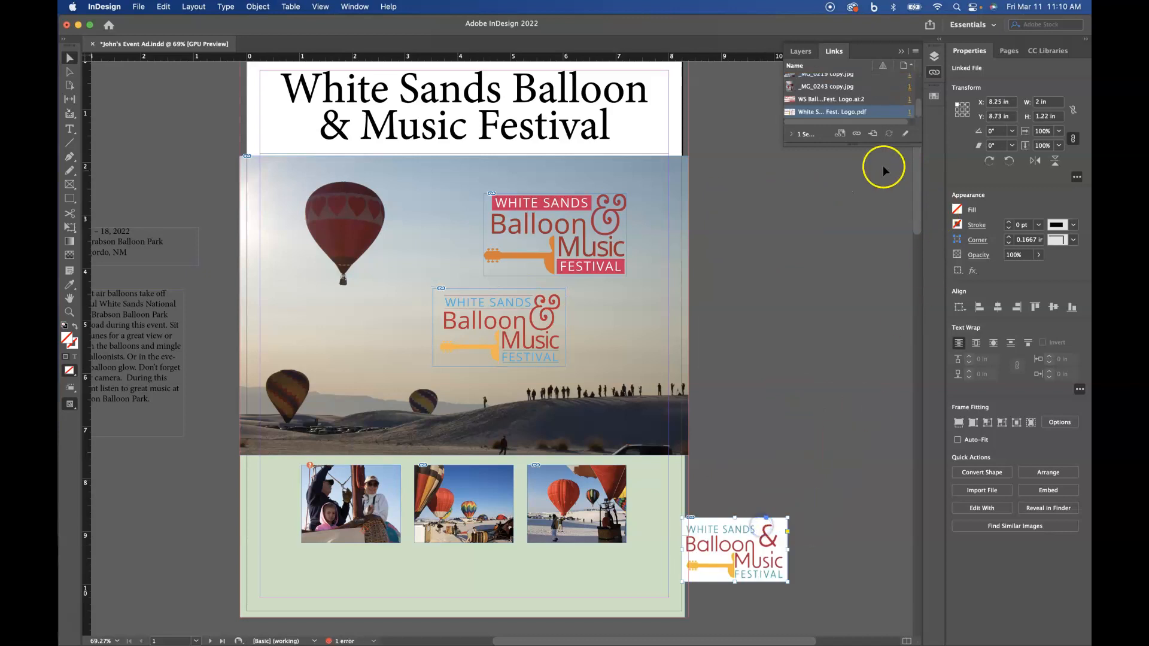
- Enlarge the links list to show all linked files, and jump to the _MG_0193 copy.jpg photo in the layout
{"action": "left_click_drag", "start_coordinate": [870, 145], "coordinate": [870, 277]}
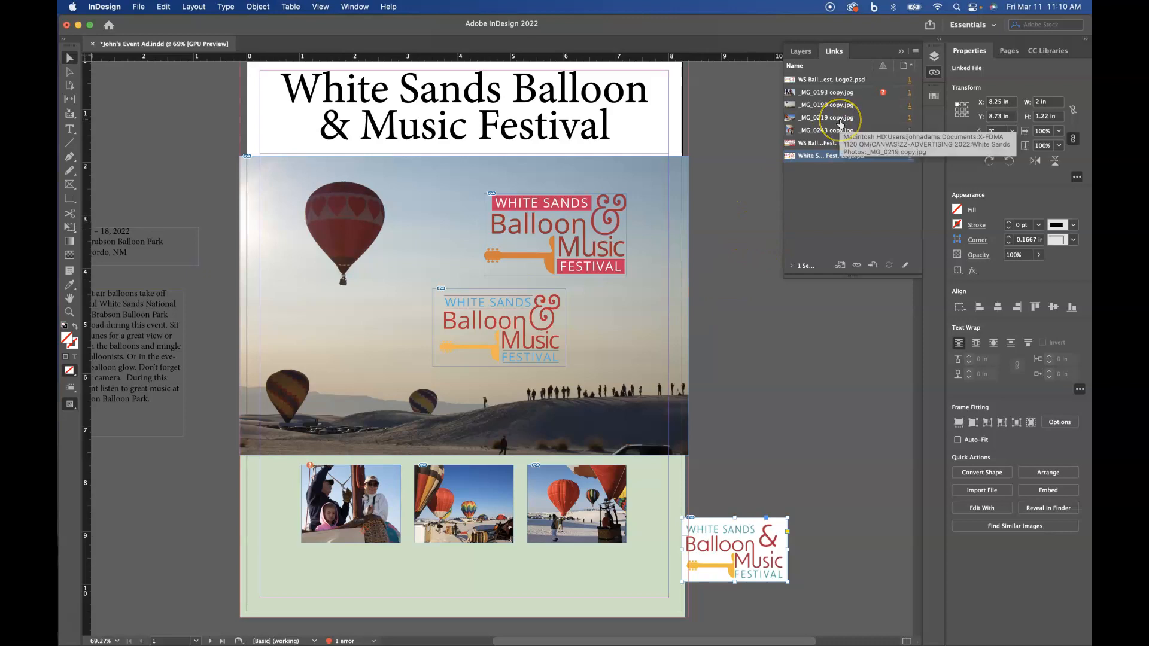
{"action": "left_click", "coordinate": [909, 97]}
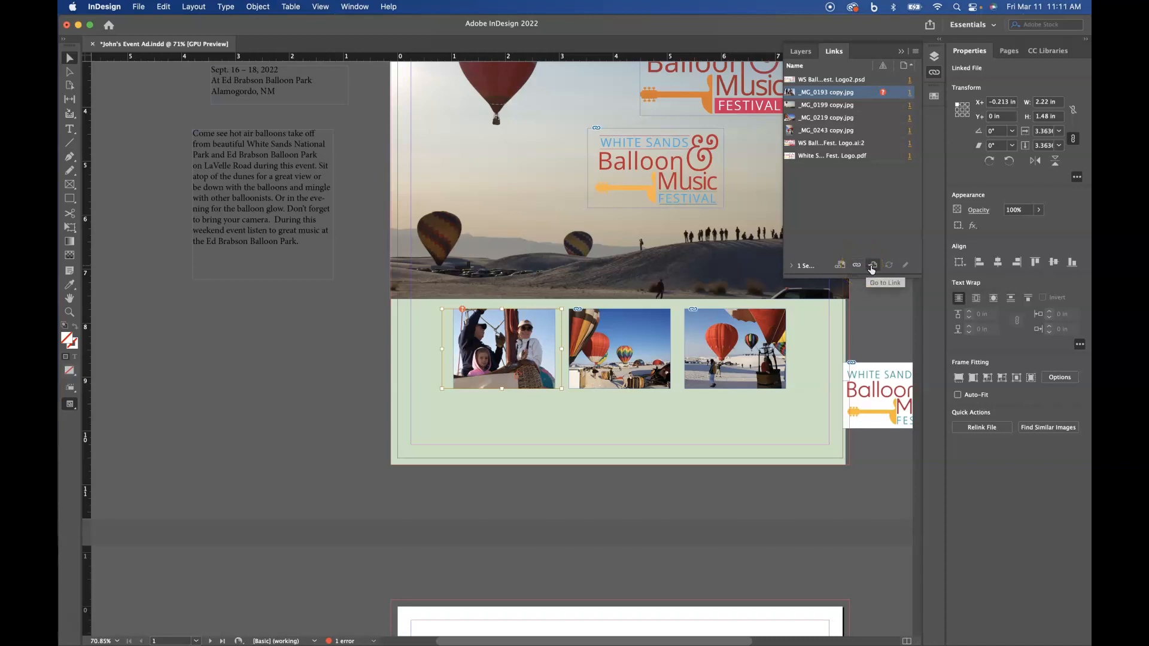
- Select the _MG_0193 copy.jpg link and expand its link information
{"action": "left_click", "coordinate": [889, 266]}
{"action": "left_click", "coordinate": [873, 266]}
{"action": "left_click", "coordinate": [822, 79]}
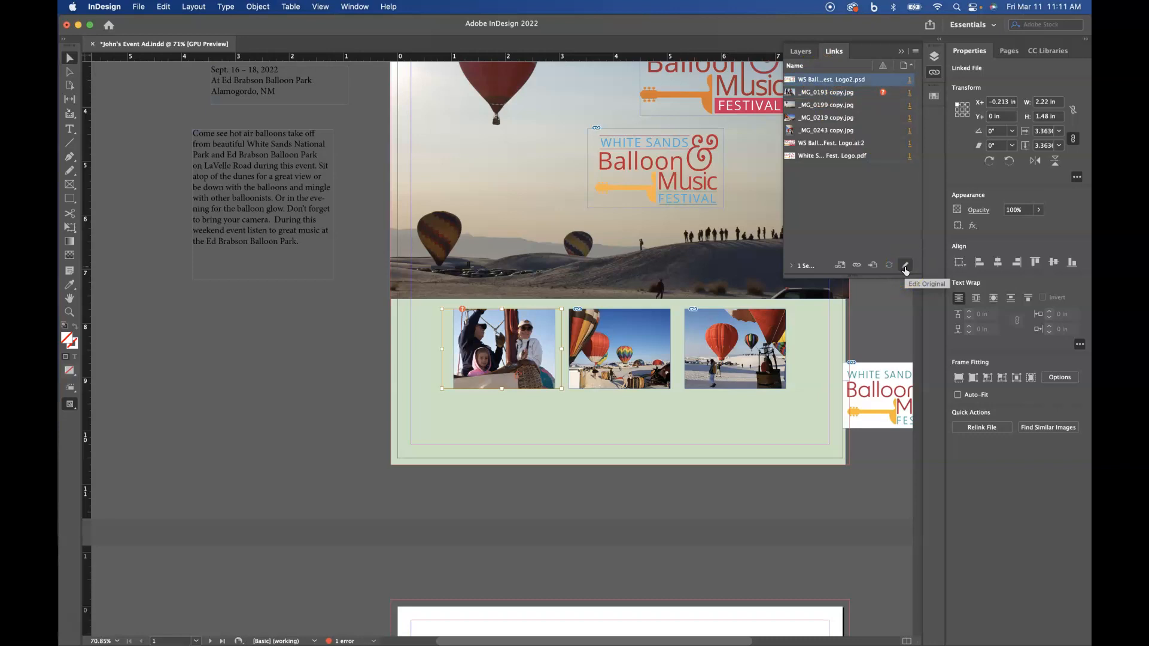
{"action": "left_click", "coordinate": [848, 93]}
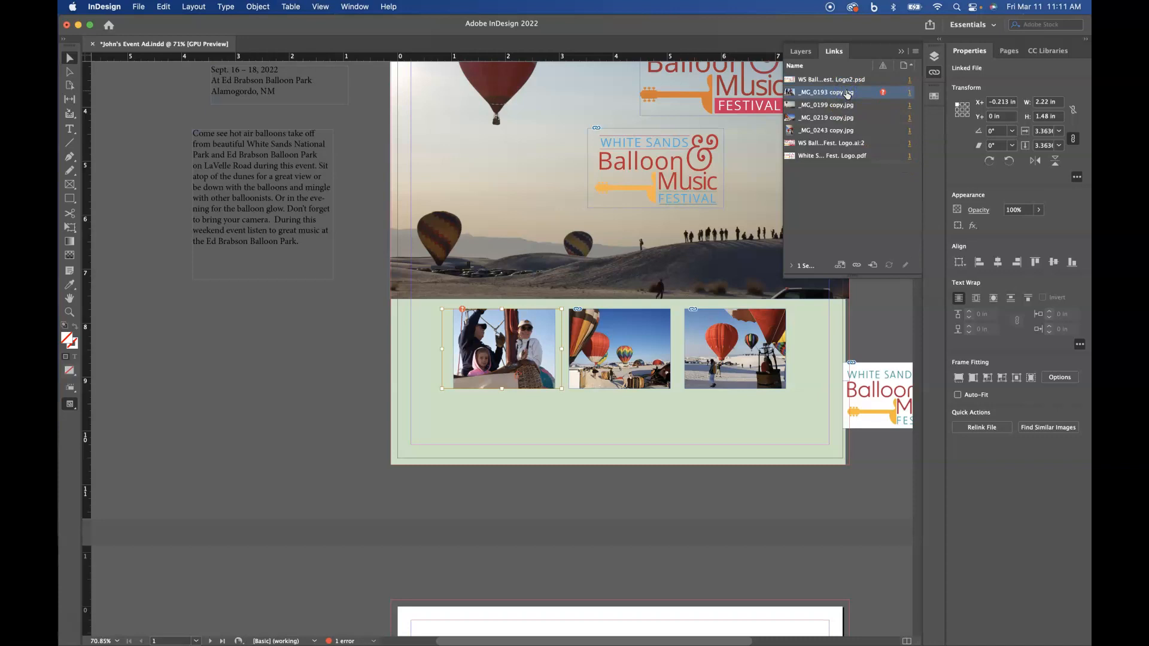
{"action": "left_click", "coordinate": [791, 267]}
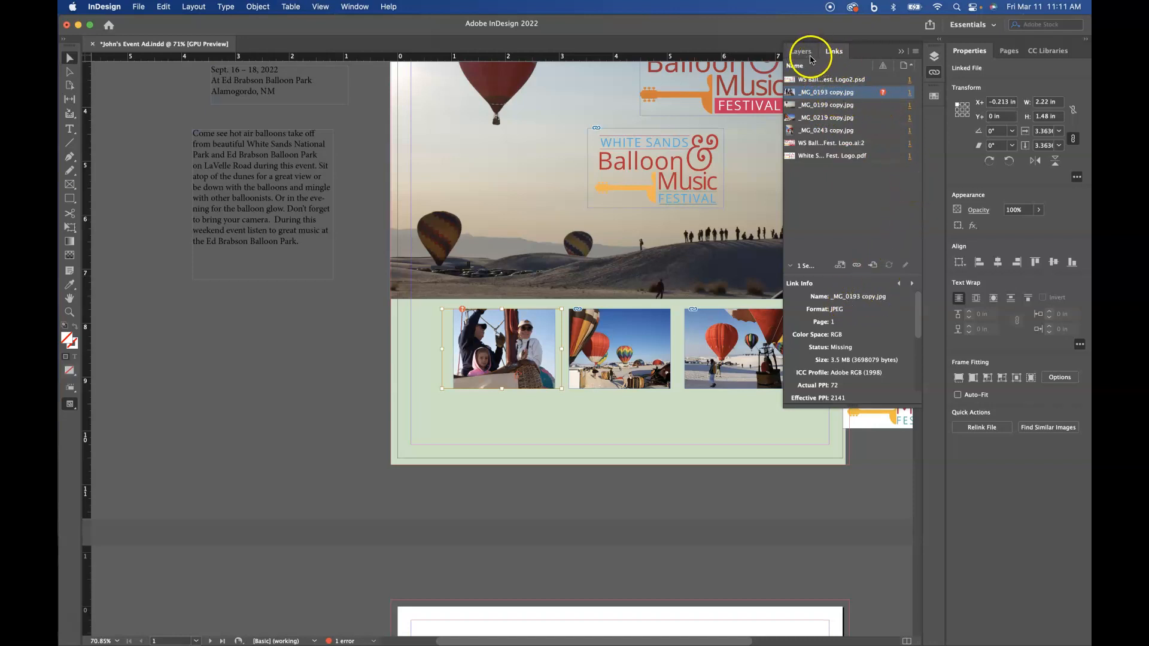
- Start relinking _MG_0193 copy.jpg and browse through Documents to the White Sands Photos folder inside ZZ-ADVERTISING 2022
{"action": "left_click", "coordinate": [858, 265]}
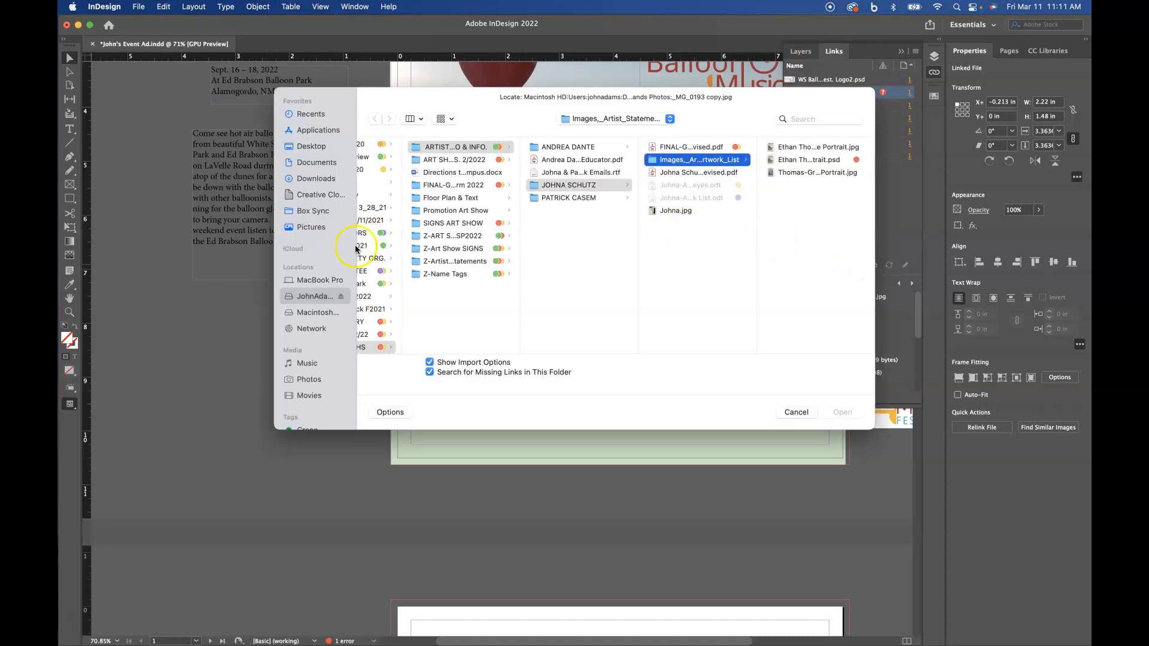
{"action": "left_click", "coordinate": [313, 163]}
{"action": "scroll", "coordinate": [413, 251], "scroll_direction": "down", "scroll_amount": 15}
{"action": "scroll", "coordinate": [413, 251], "scroll_direction": "down", "scroll_amount": 5}
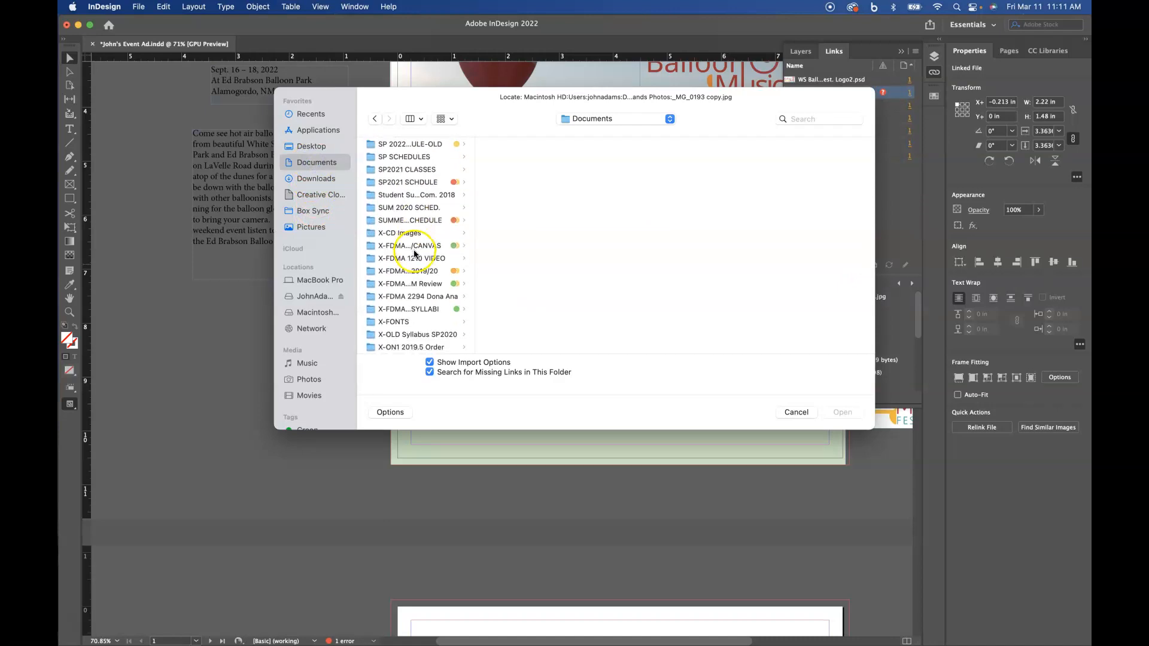
{"action": "left_click", "coordinate": [425, 231]}
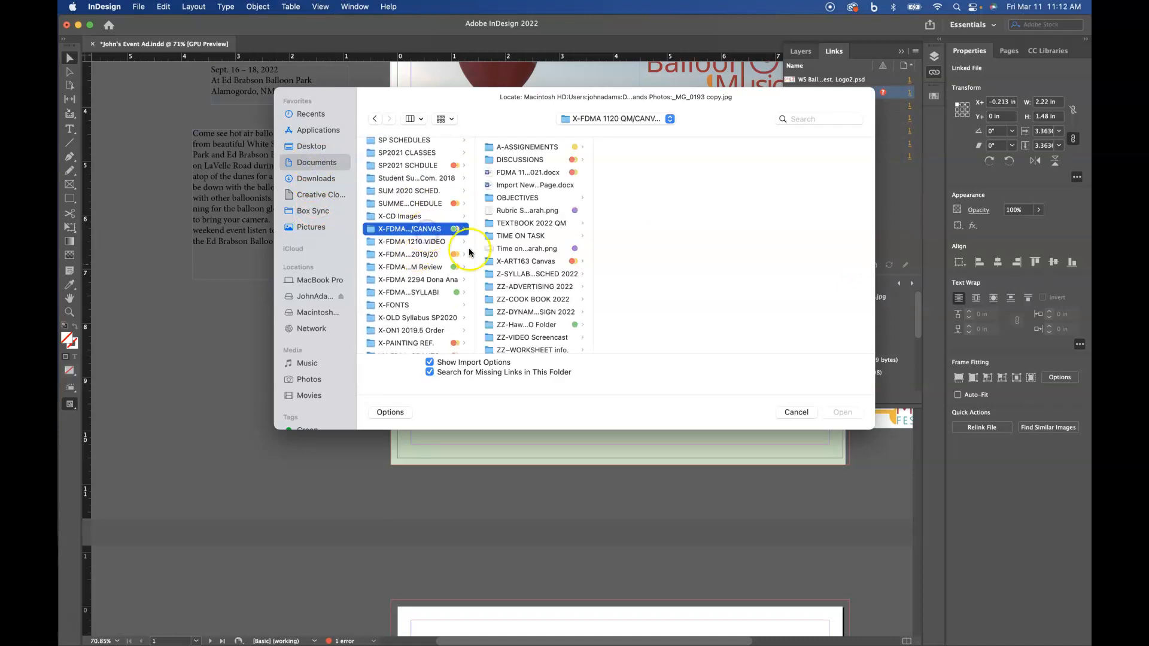
{"action": "scroll", "coordinate": [544, 289], "scroll_direction": "down", "scroll_amount": 1}
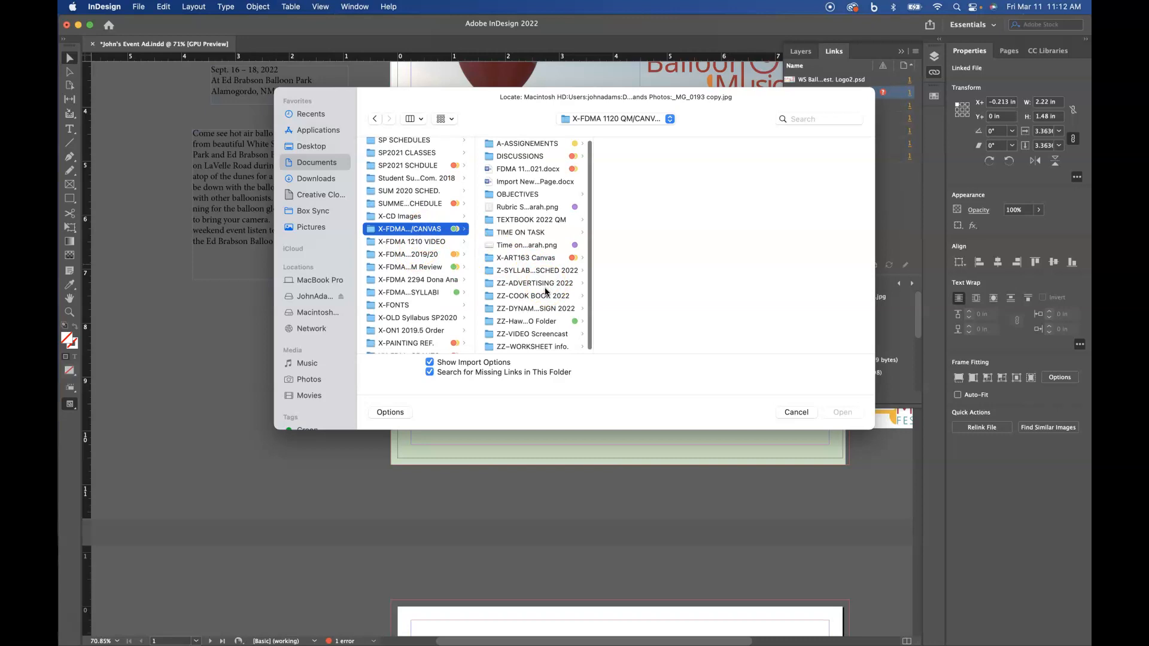
{"action": "left_click", "coordinate": [541, 279]}
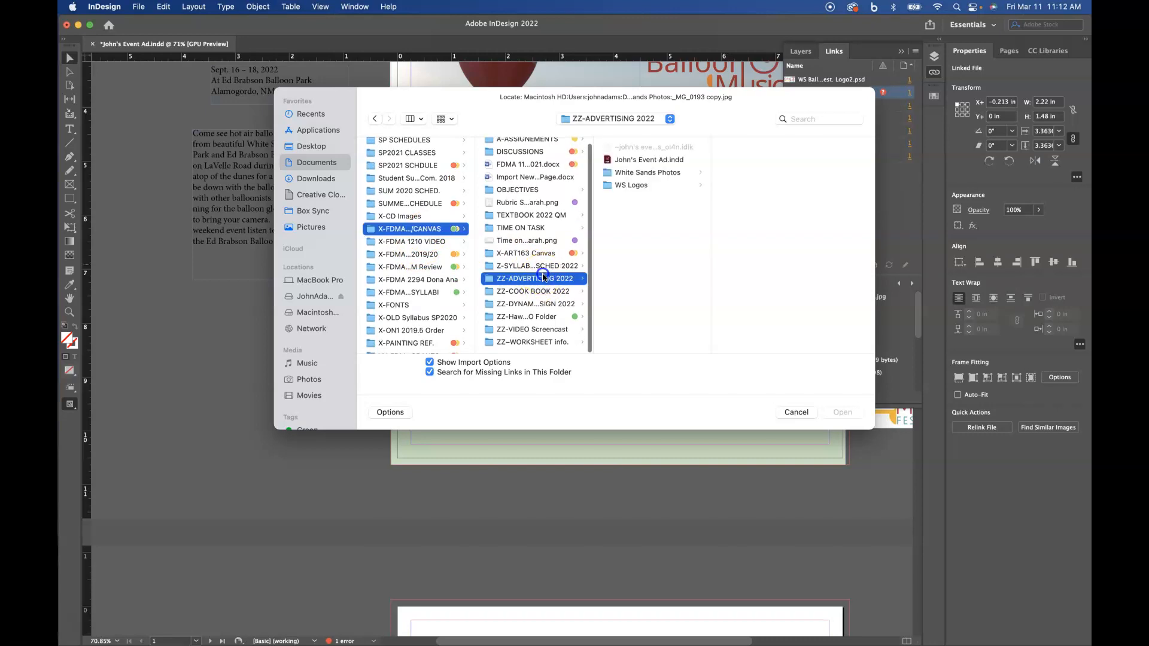
{"action": "left_click", "coordinate": [625, 174]}
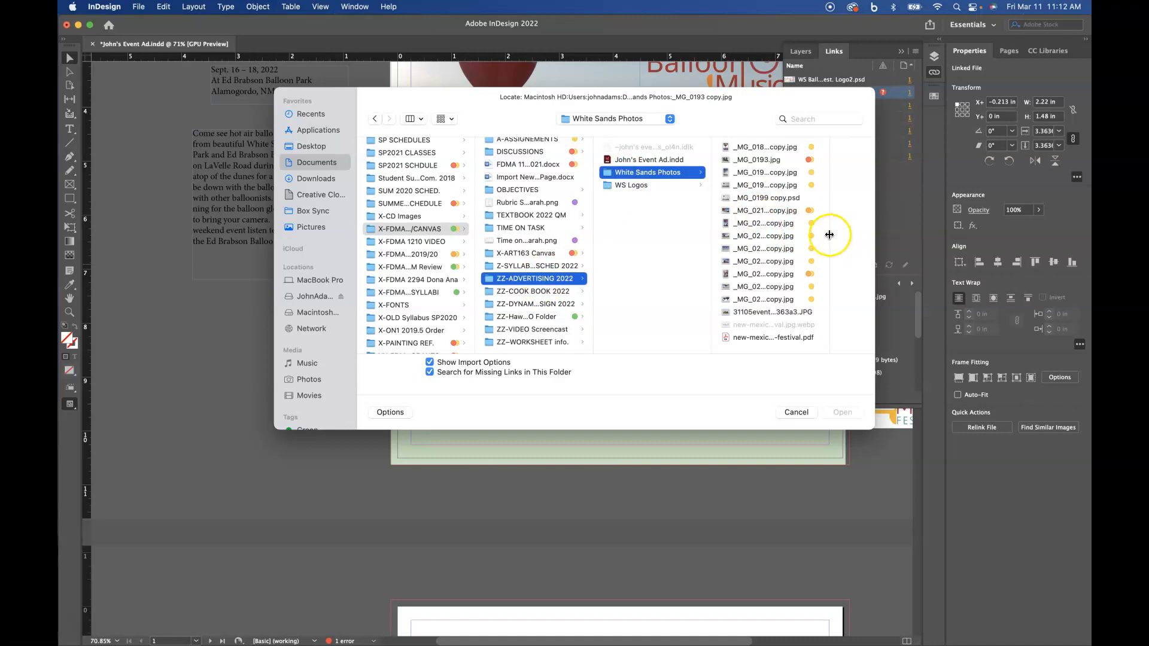
- Relink the photo to _MG_0193.jpg, checking its color import options before accepting, and undo the relink
{"action": "left_click_drag", "start_coordinate": [838, 96], "coordinate": [827, 181]}
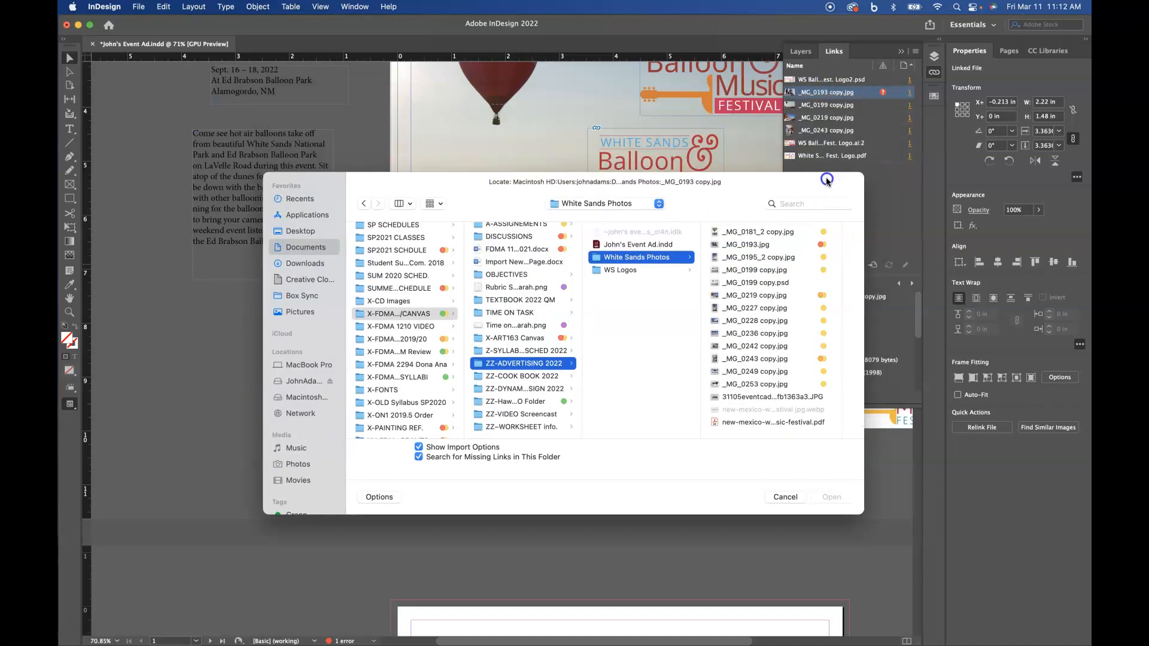
{"action": "left_click", "coordinate": [776, 214]}
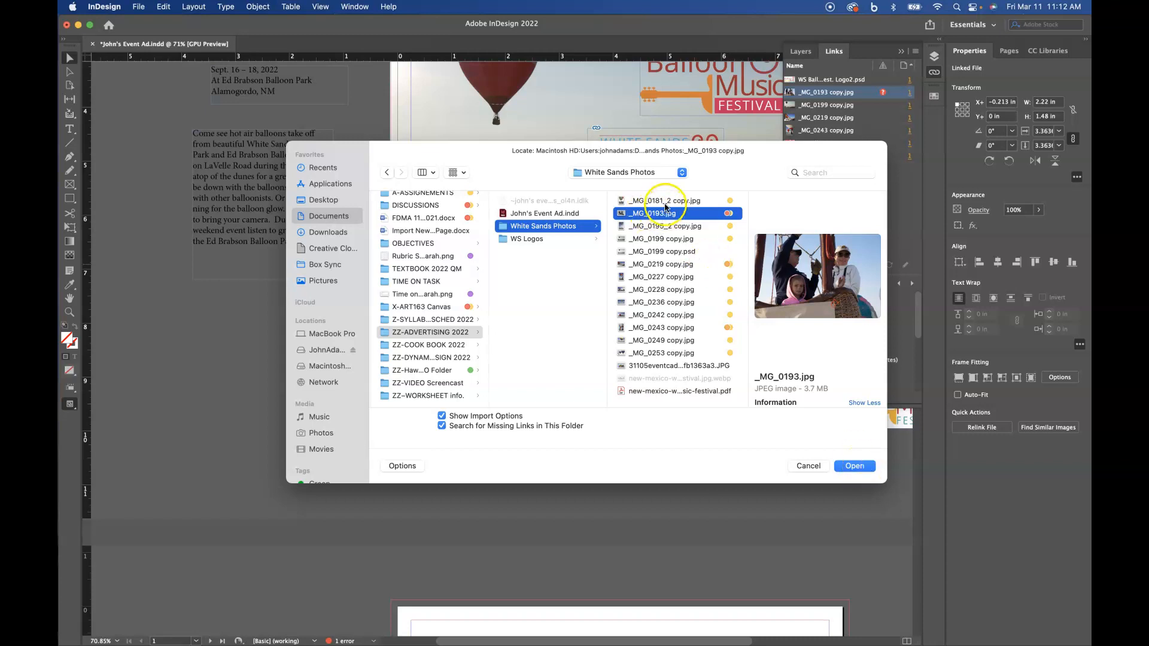
{"action": "left_click_drag", "start_coordinate": [764, 168], "coordinate": [697, 218]}
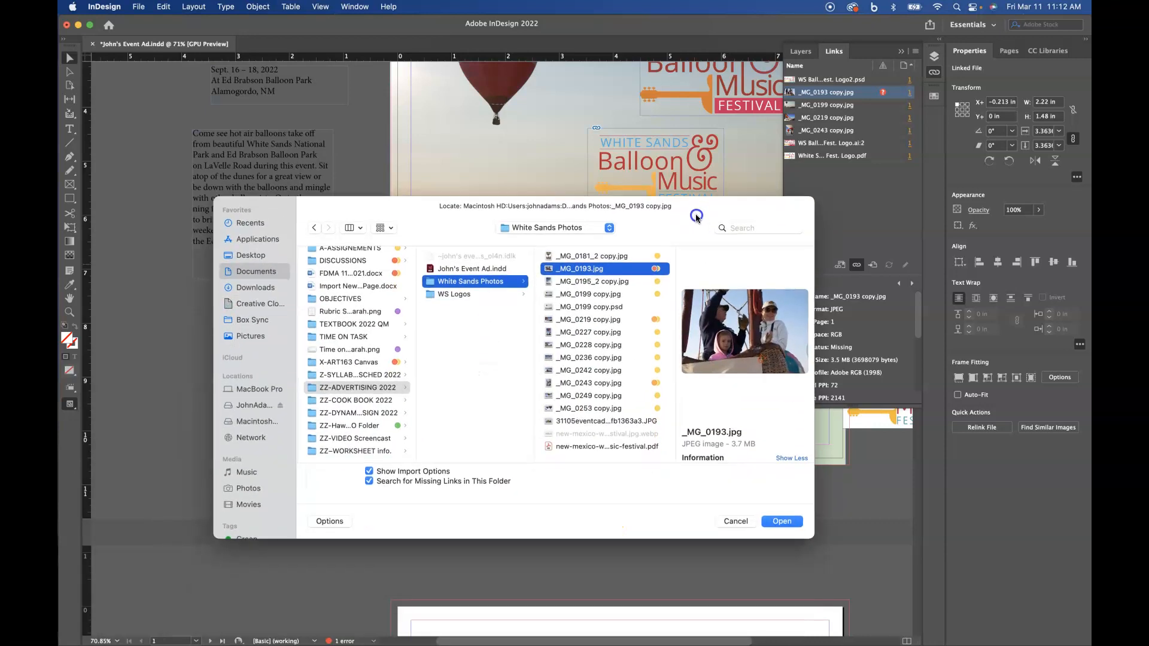
{"action": "left_click", "coordinate": [780, 522]}
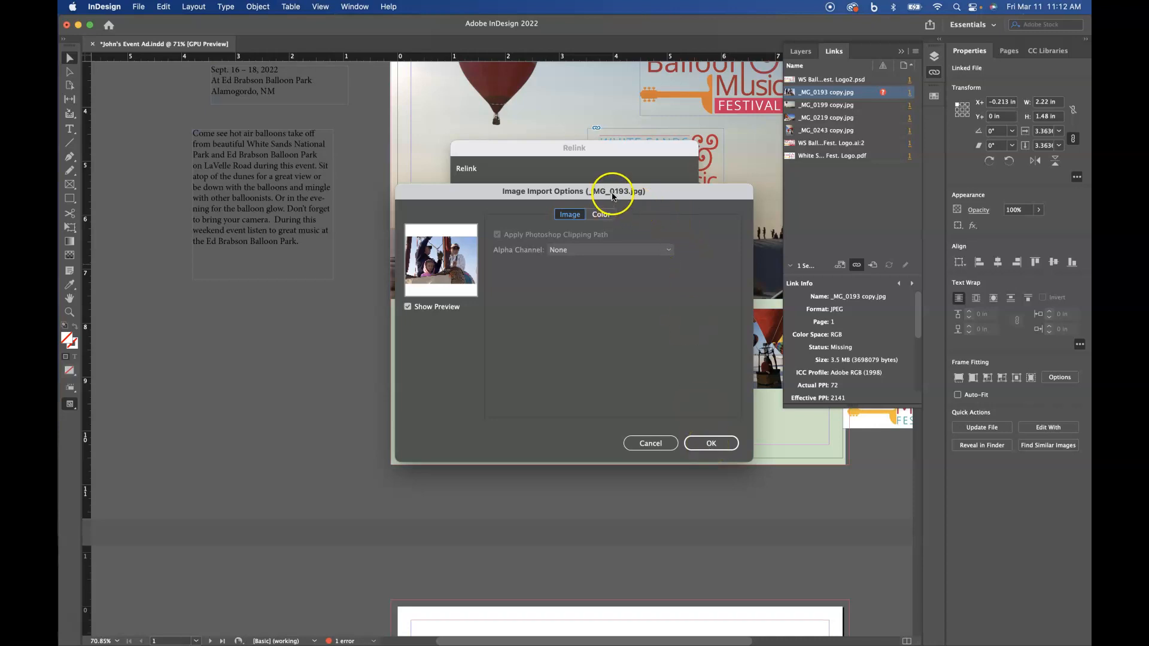
{"action": "left_click", "coordinate": [601, 215]}
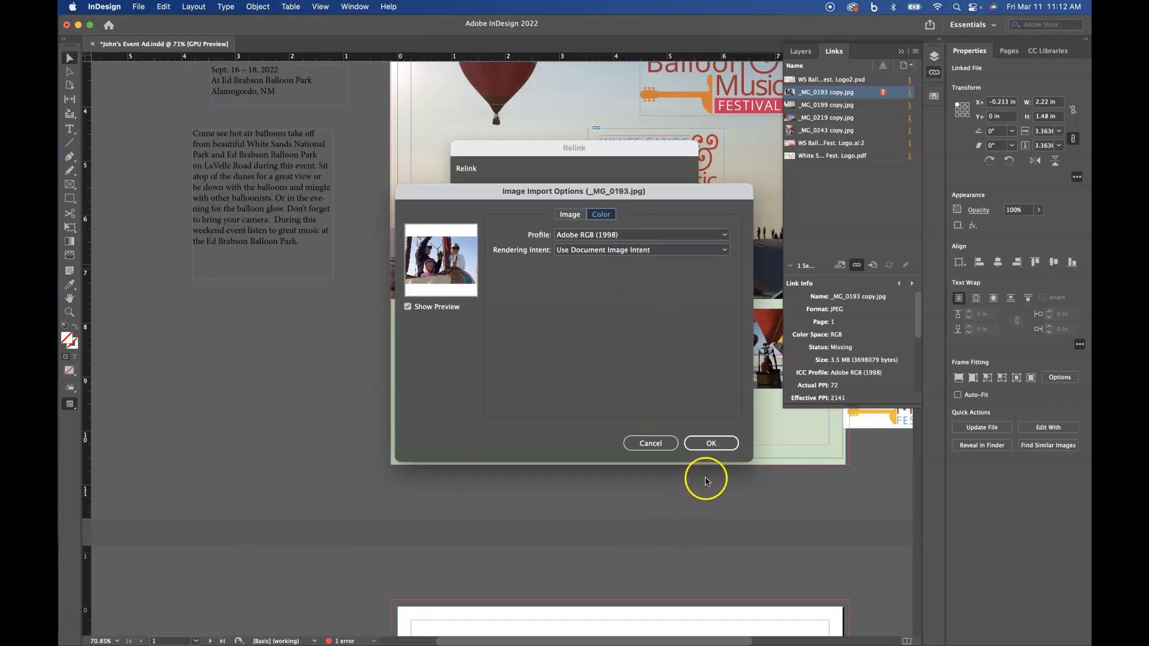
{"action": "left_click", "coordinate": [712, 445]}
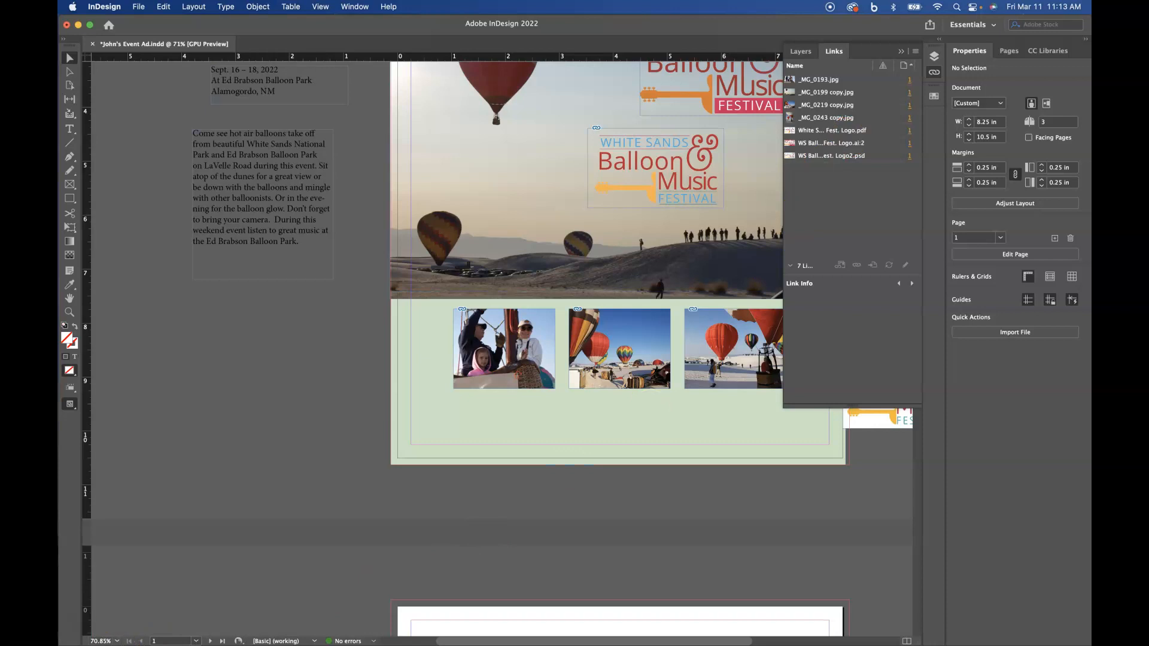
{"action": "key", "text": "super+z"}
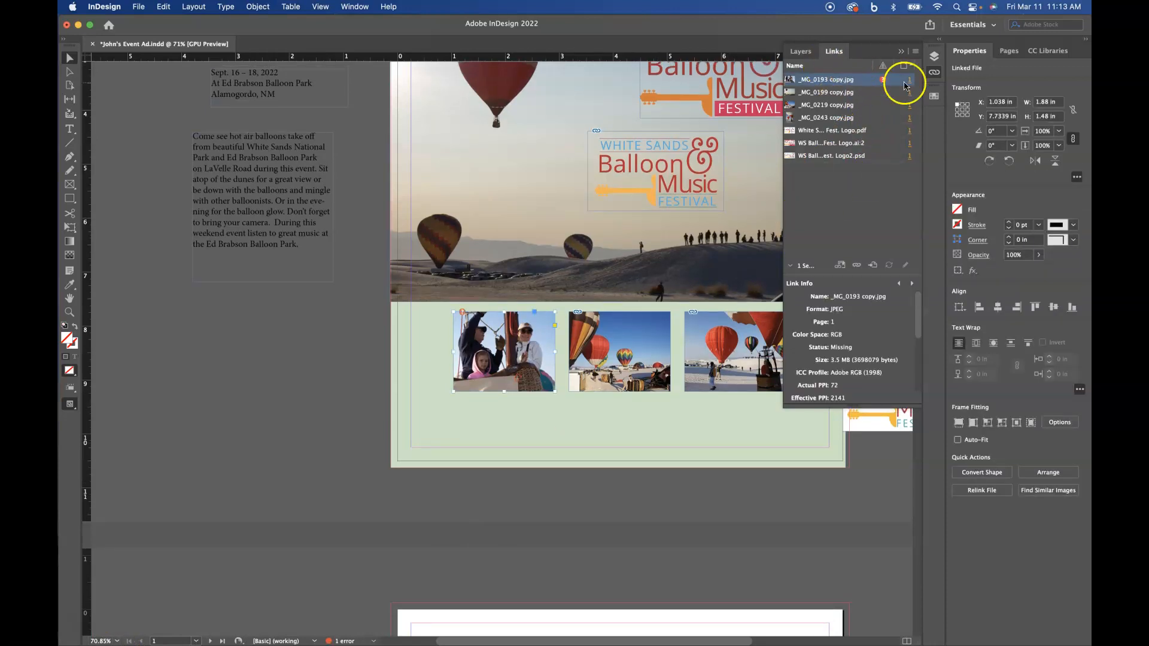
- Relink the missing passenger photo to _MG_0193.jpg with its default import options, and sort the links list by status
{"action": "scroll", "coordinate": [609, 271], "scroll_direction": "up", "scroll_amount": 2}
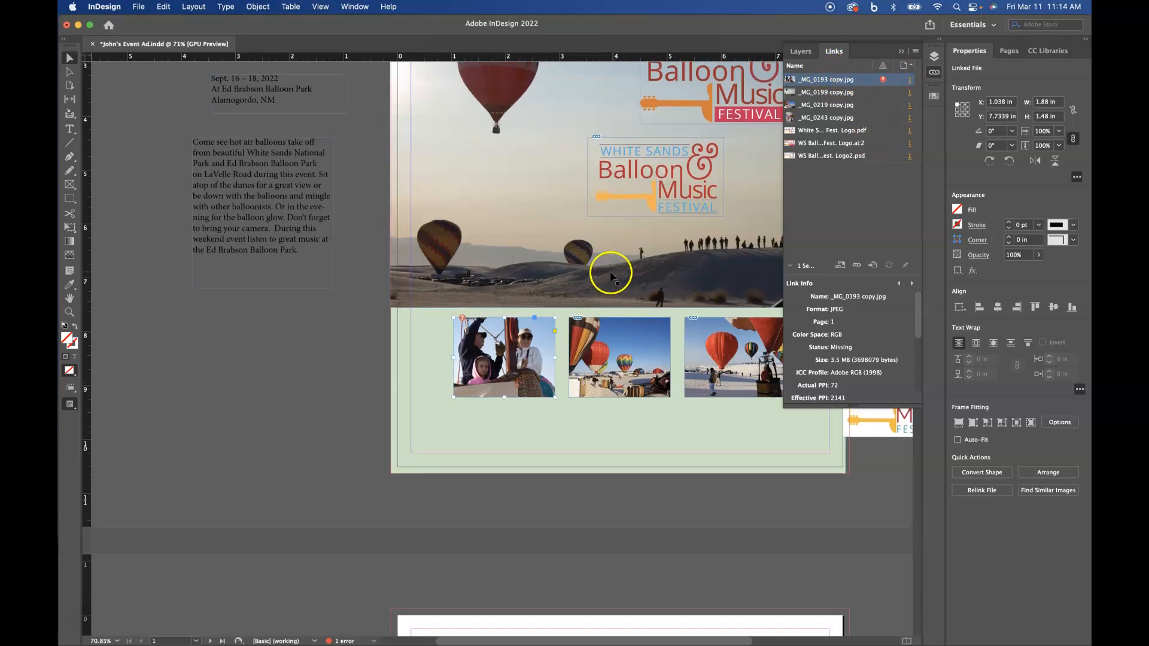
{"action": "scroll", "coordinate": [521, 385], "scroll_direction": "up", "scroll_amount": 1}
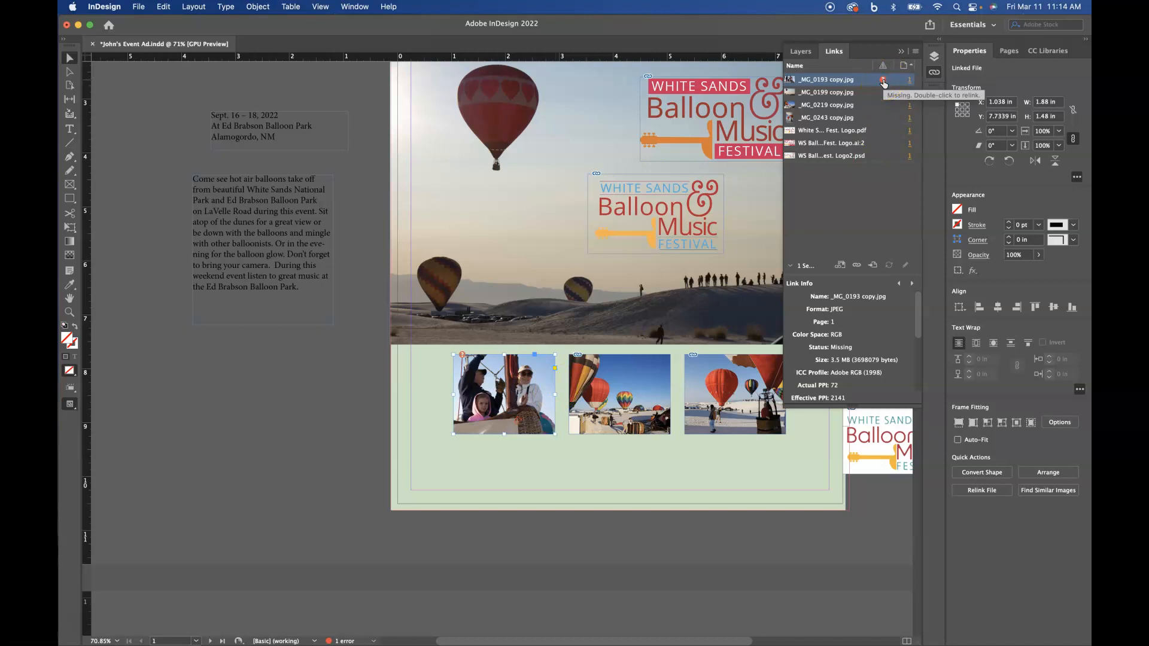
{"action": "left_click", "coordinate": [464, 357]}
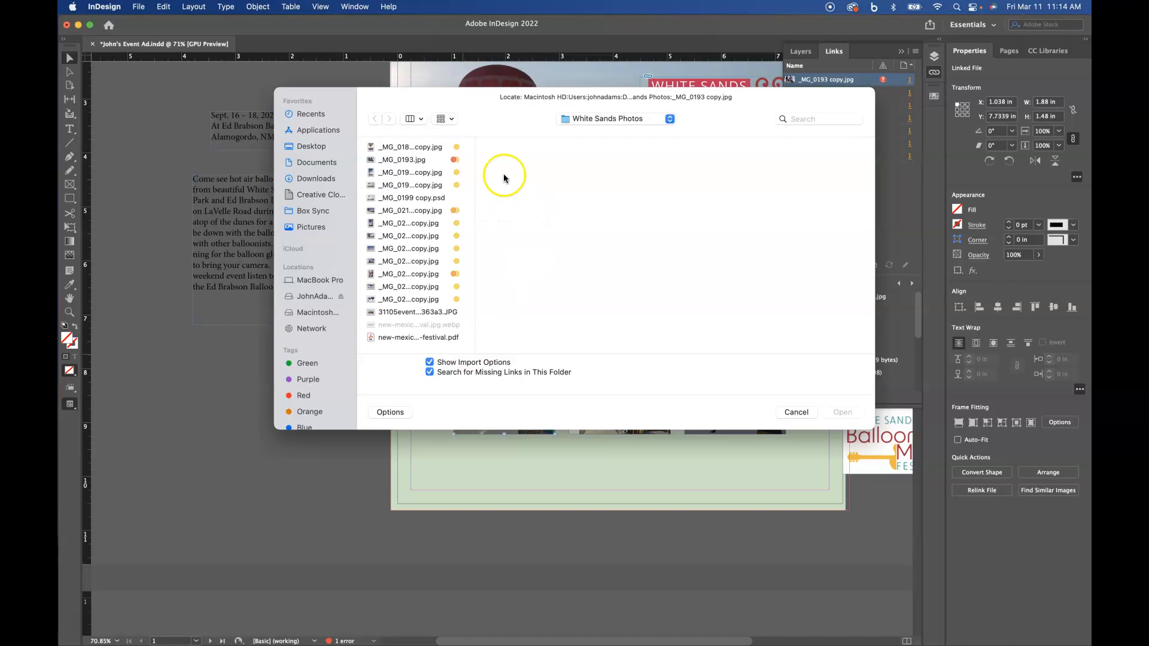
{"action": "left_click", "coordinate": [413, 160]}
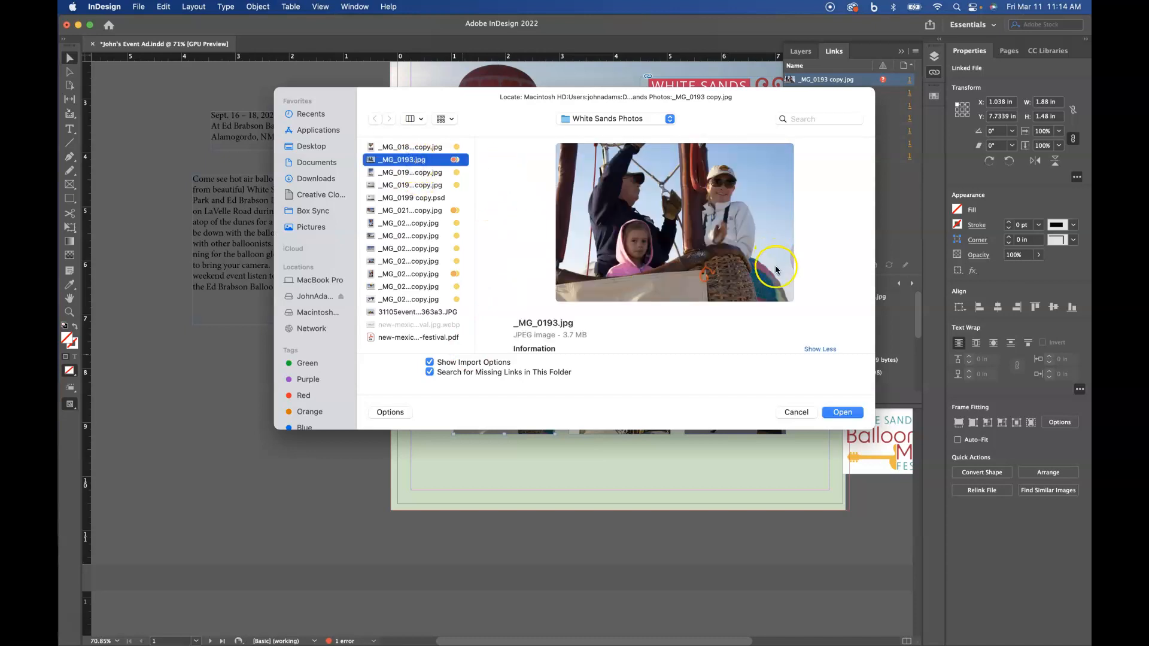
{"action": "left_click", "coordinate": [844, 413]}
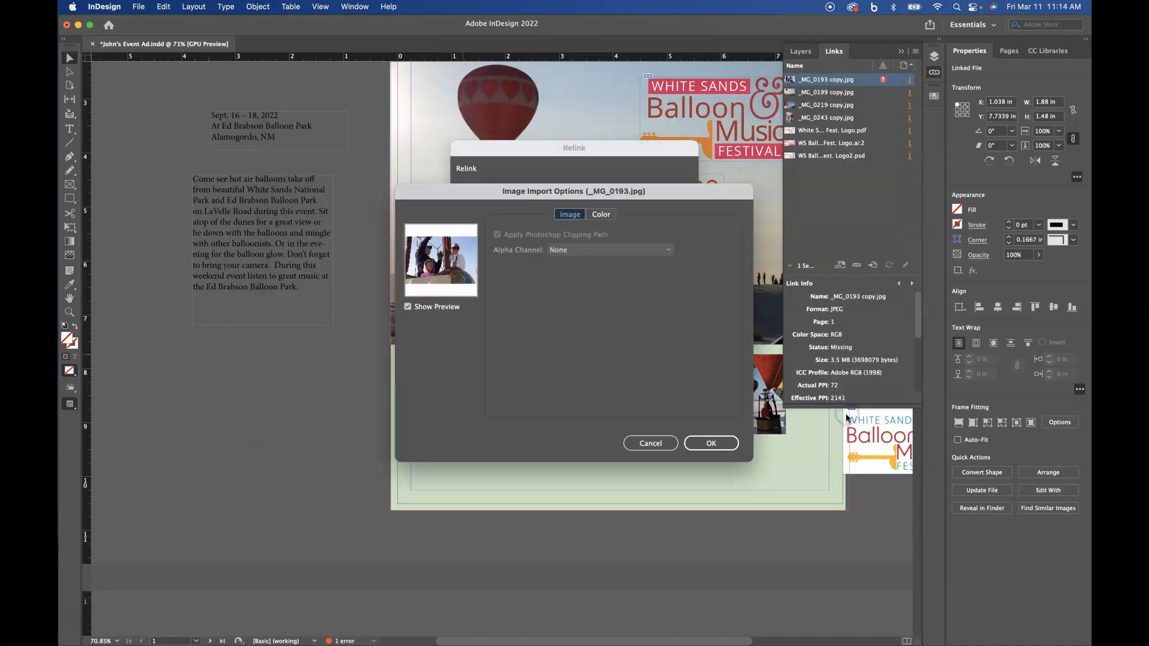
{"action": "left_click", "coordinate": [719, 444]}
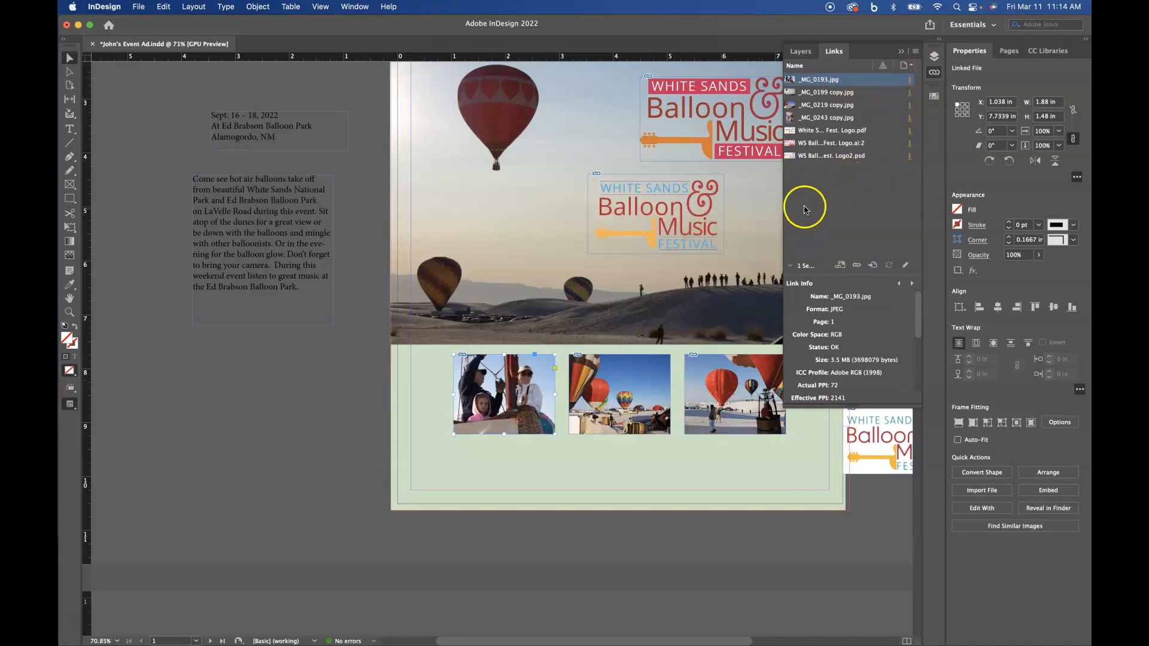
{"action": "left_click", "coordinate": [886, 68]}
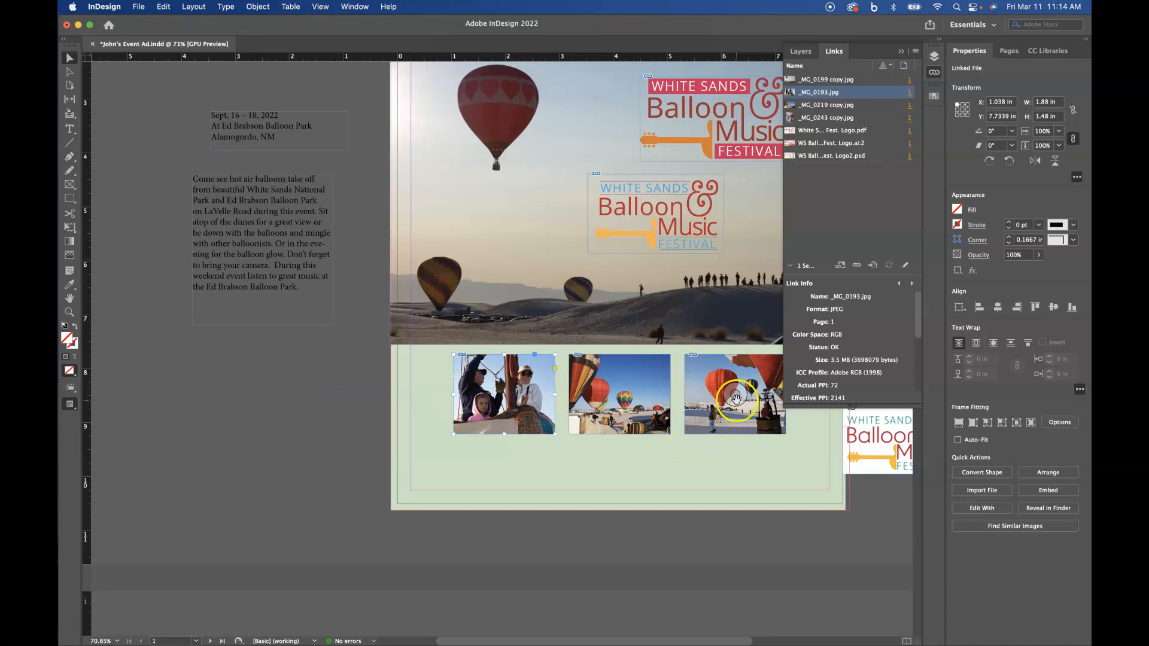
- Move the Photoshop logo off the page onto the pasteboard beside the main photo, and delete the logo PDF
{"action": "left_click_drag", "start_coordinate": [670, 394], "coordinate": [457, 395]}
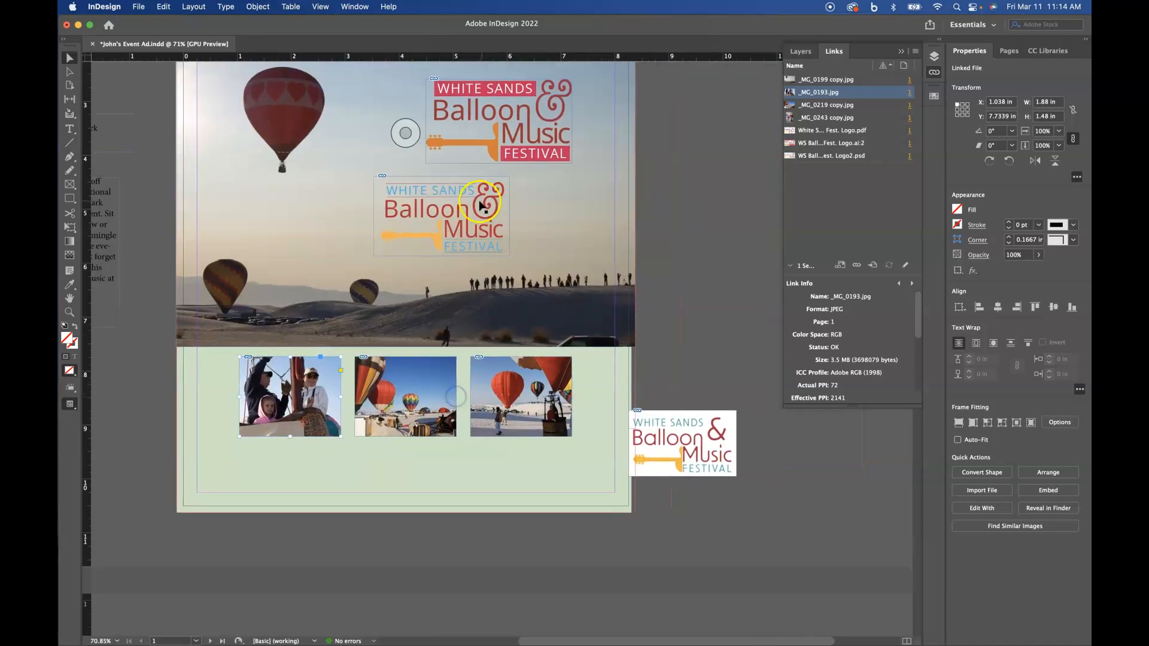
{"action": "left_click_drag", "start_coordinate": [455, 214], "coordinate": [728, 208]}
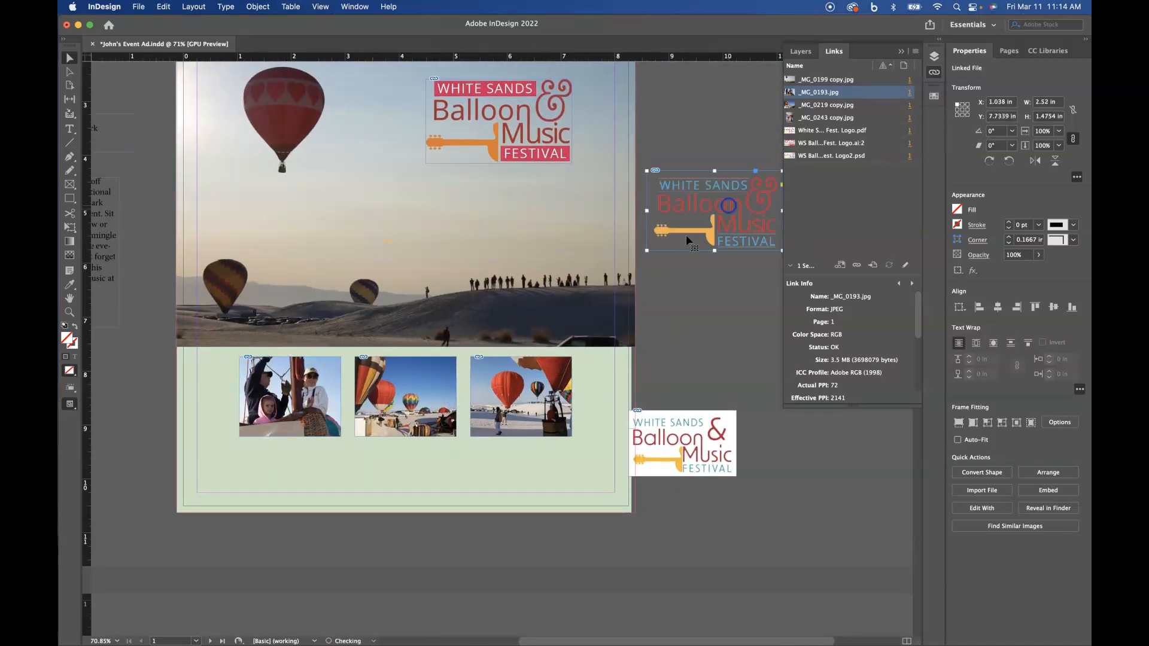
{"action": "left_click", "coordinate": [672, 442]}
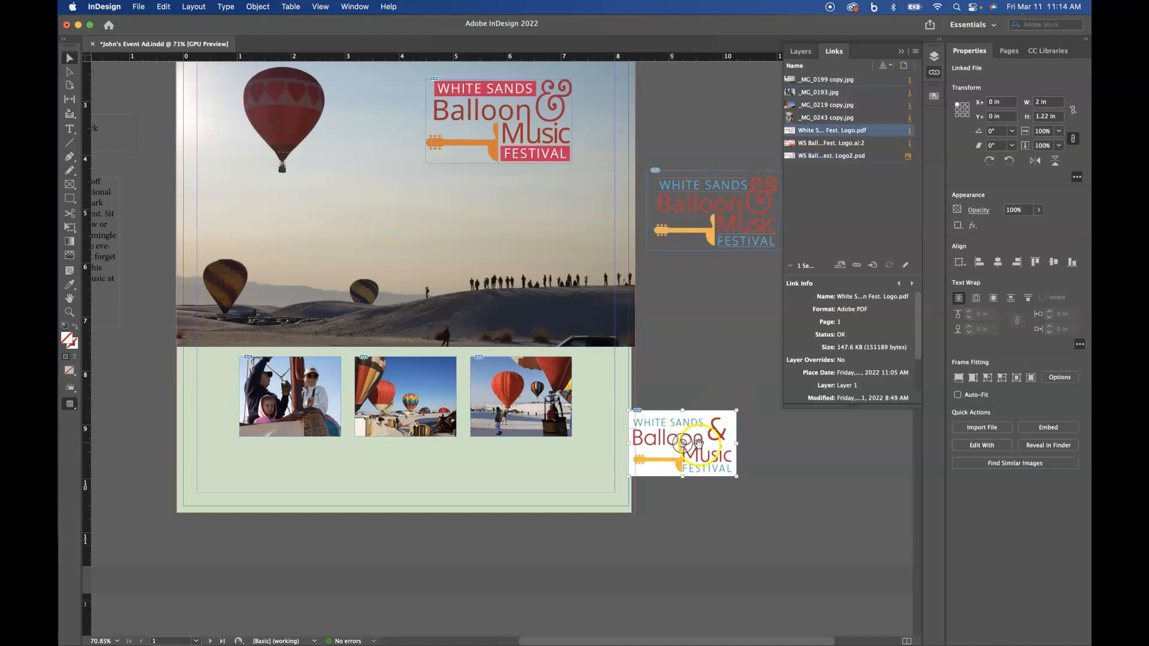
{"action": "key", "text": "Delete"}
{"action": "key", "text": "Delete"}
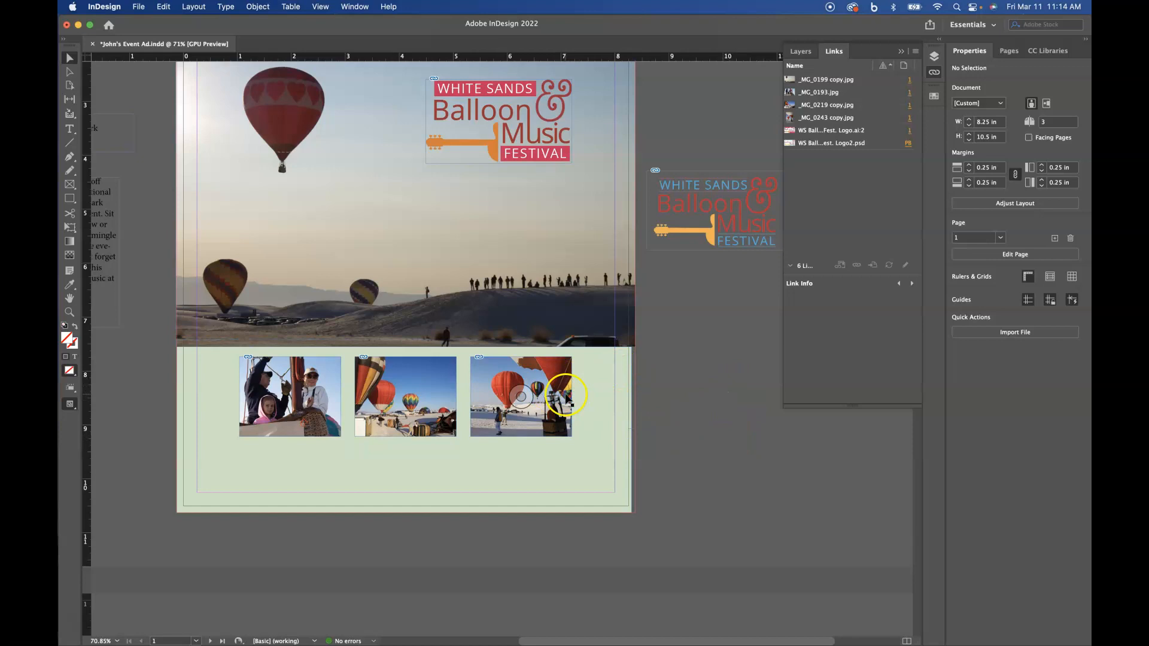
- Stretch the green background rectangle up to the top and right bleed edges so it measures 8.5 by 10.75 in
{"action": "scroll", "coordinate": [523, 396], "scroll_direction": "up", "scroll_amount": 2}
{"action": "scroll", "coordinate": [523, 397], "scroll_direction": "up", "scroll_amount": 2}
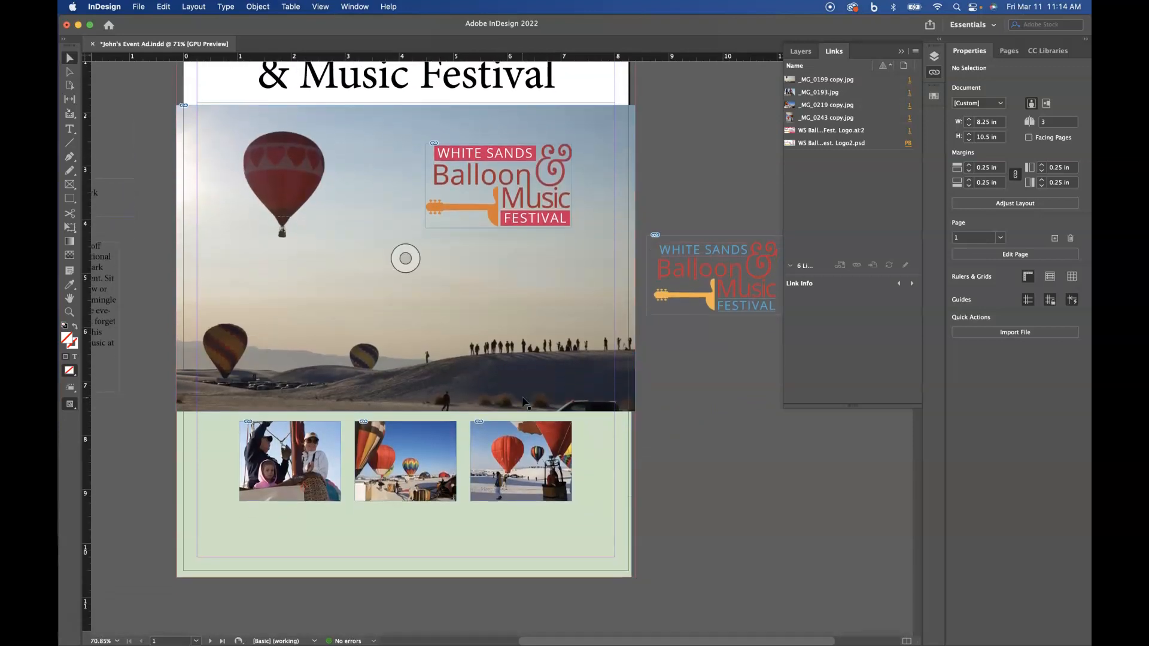
{"action": "scroll", "coordinate": [524, 401], "scroll_direction": "up", "scroll_amount": 2}
{"action": "left_click", "coordinate": [183, 507]}
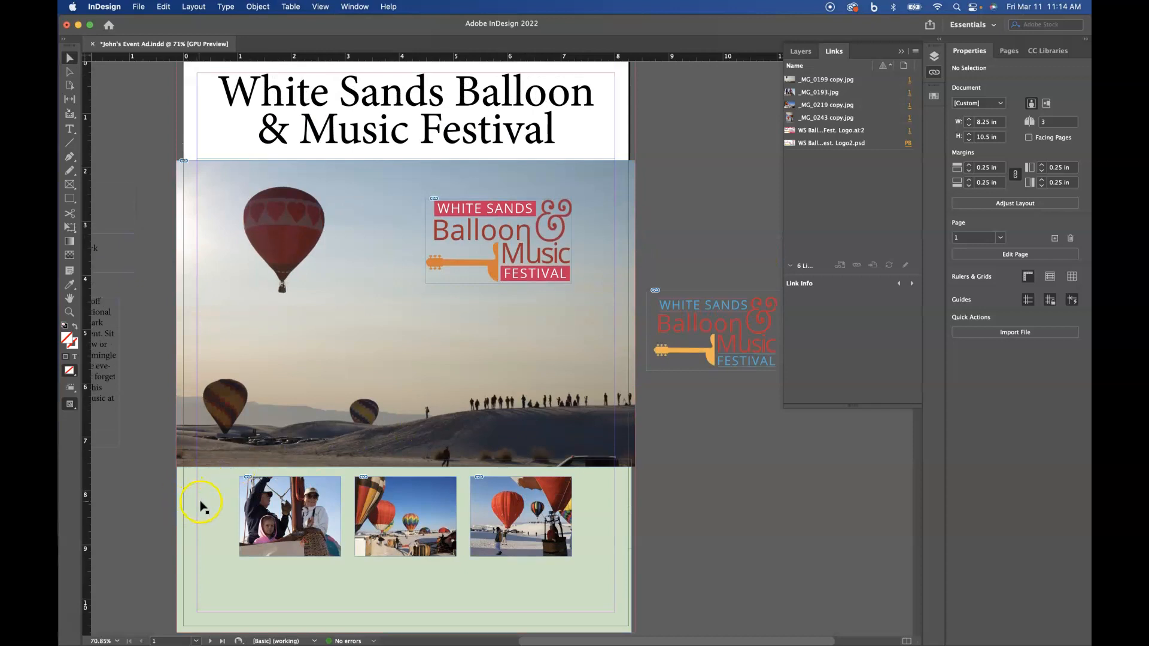
{"action": "left_click", "coordinate": [406, 459]}
{"action": "left_click_drag", "start_coordinate": [404, 460], "coordinate": [422, 118]}
{"action": "left_click_drag", "start_coordinate": [631, 407], "coordinate": [635, 406]}
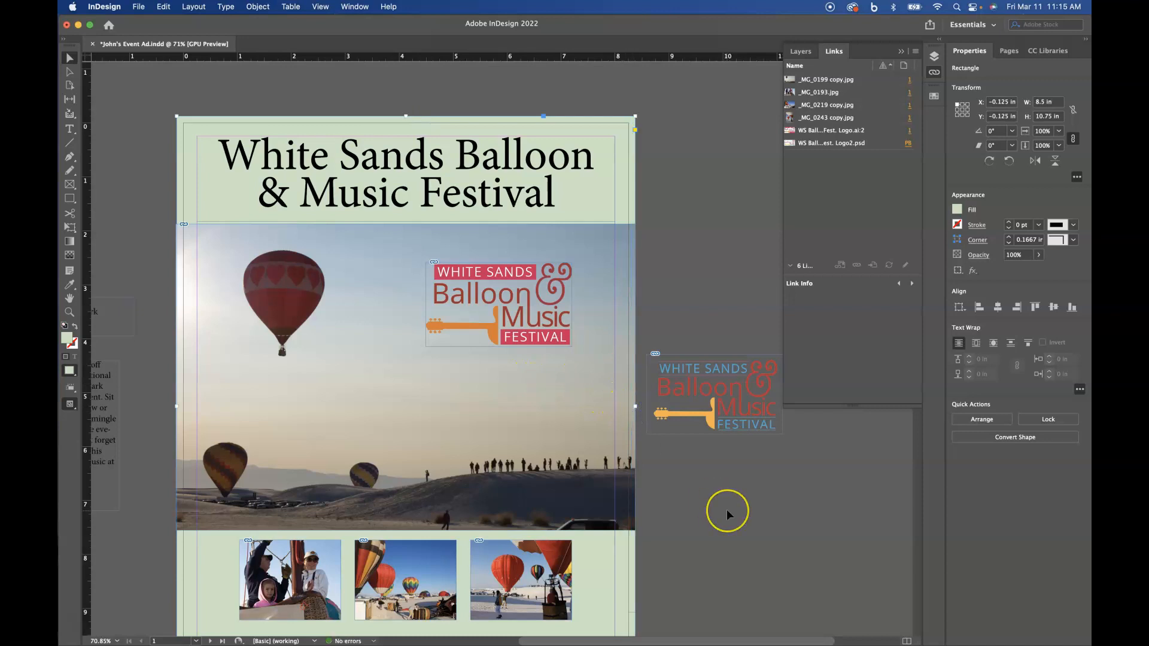
- Start a new process color swatch for the green background rectangle's fill and set its color mode to CMYK
{"action": "scroll", "coordinate": [727, 511], "scroll_direction": "down", "scroll_amount": 2}
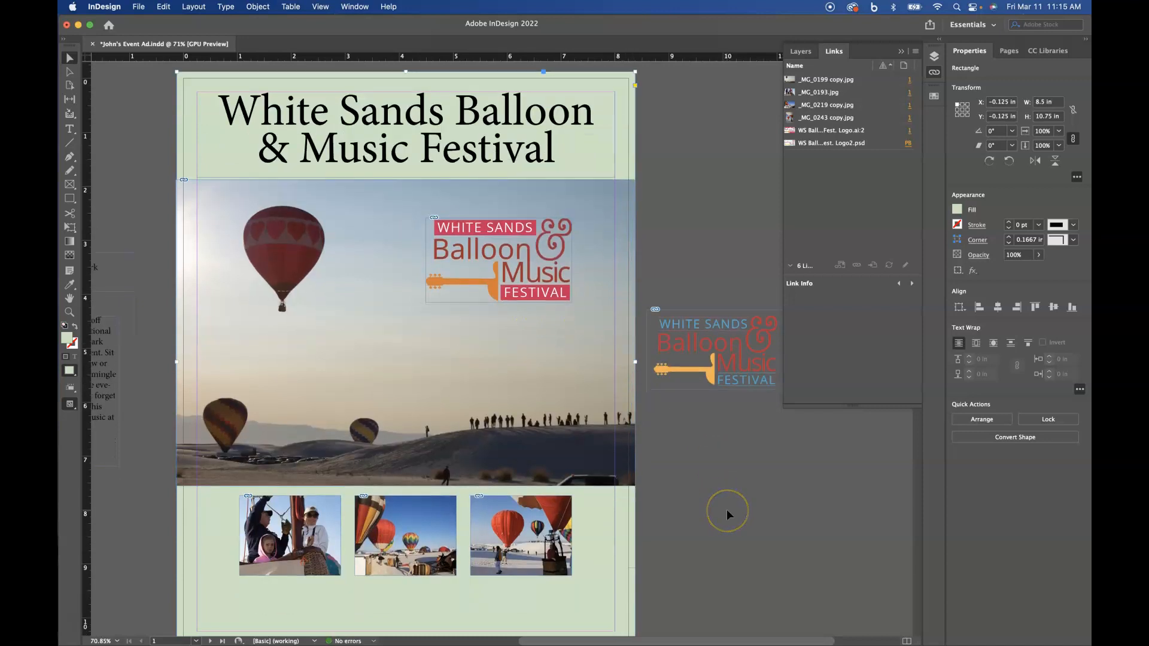
{"action": "left_click", "coordinate": [956, 209]}
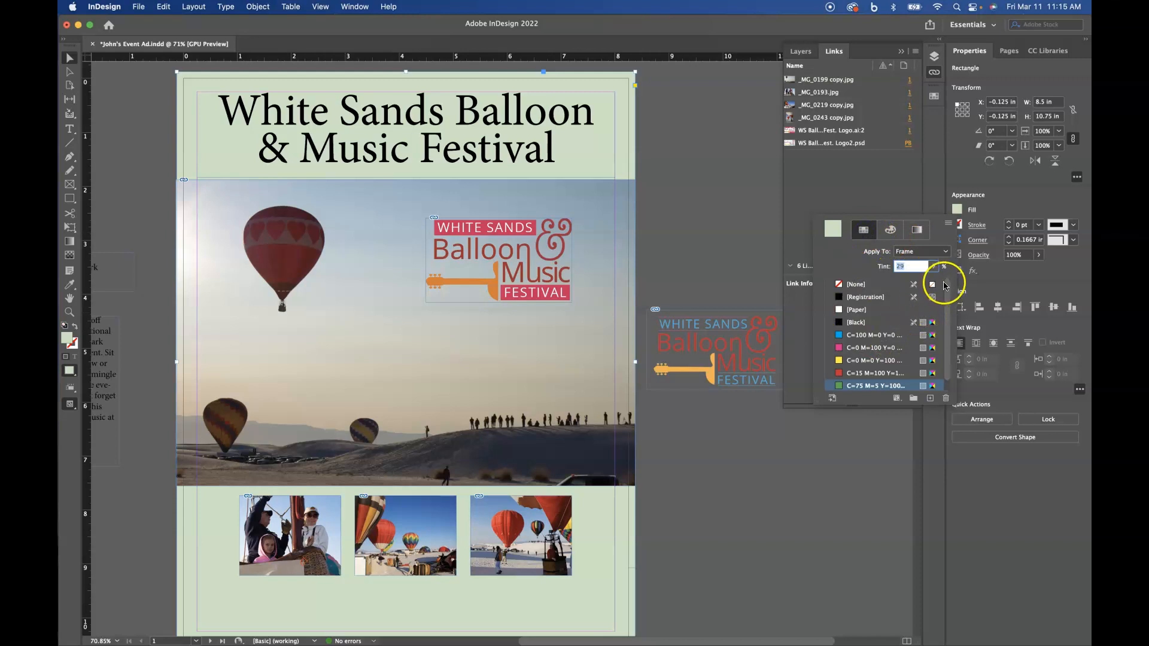
{"action": "left_click", "coordinate": [946, 225]}
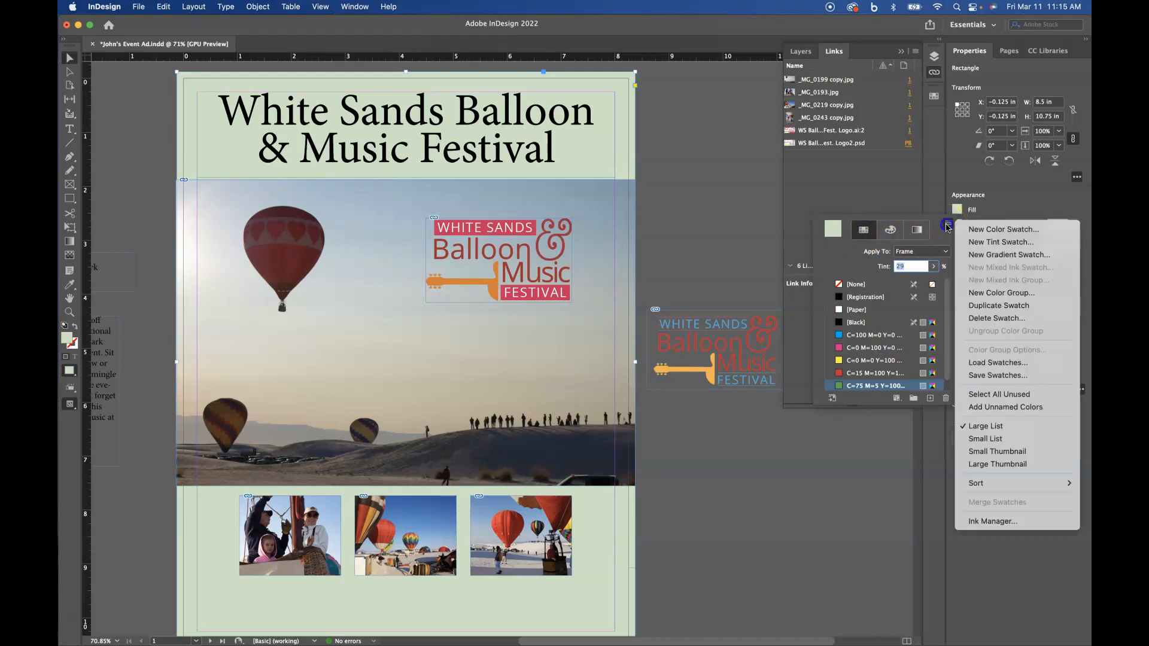
{"action": "left_click", "coordinate": [984, 232]}
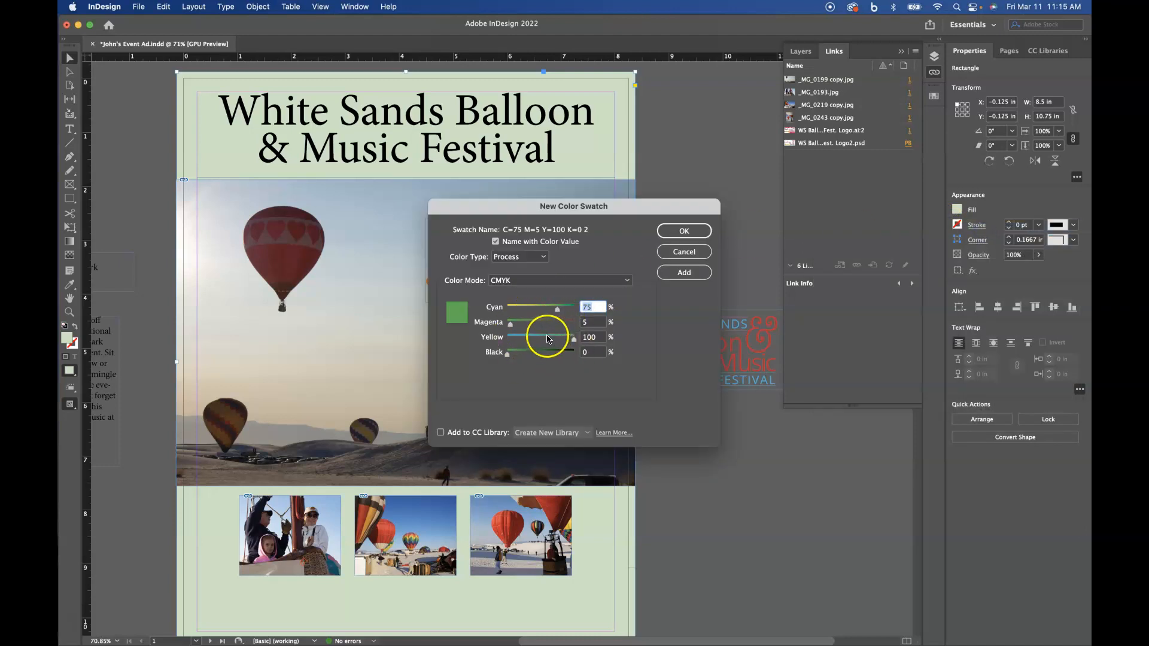
{"action": "left_click", "coordinate": [524, 260]}
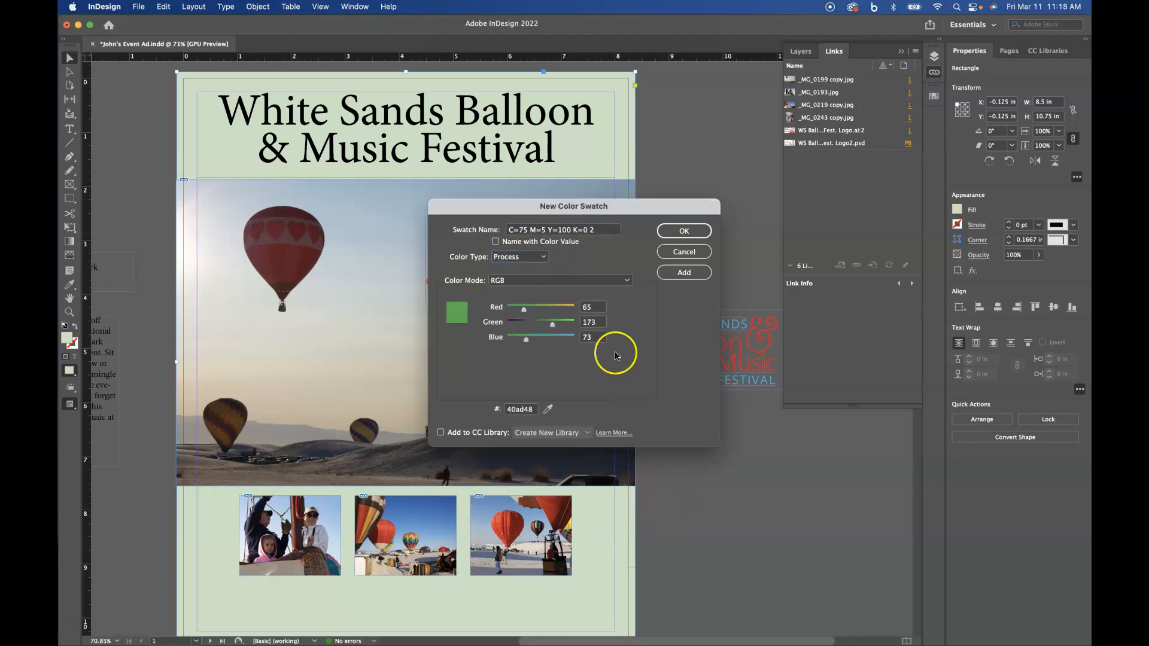
{"action": "left_click", "coordinate": [611, 282]}
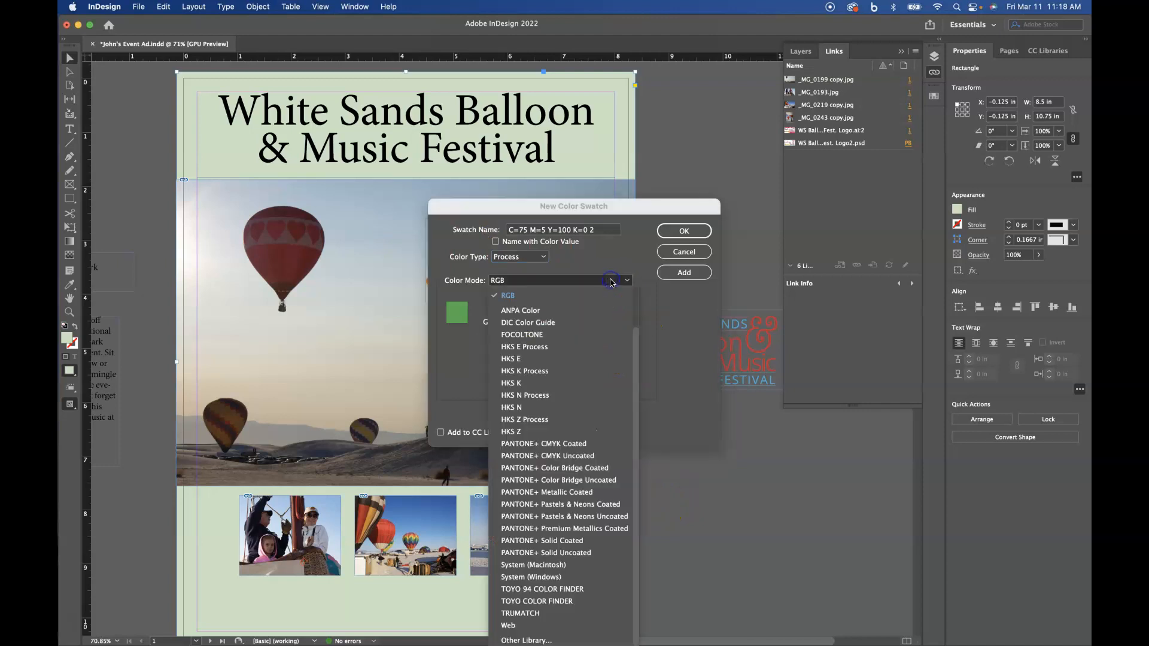
{"action": "scroll", "coordinate": [633, 290], "scroll_direction": "up", "scroll_amount": 2}
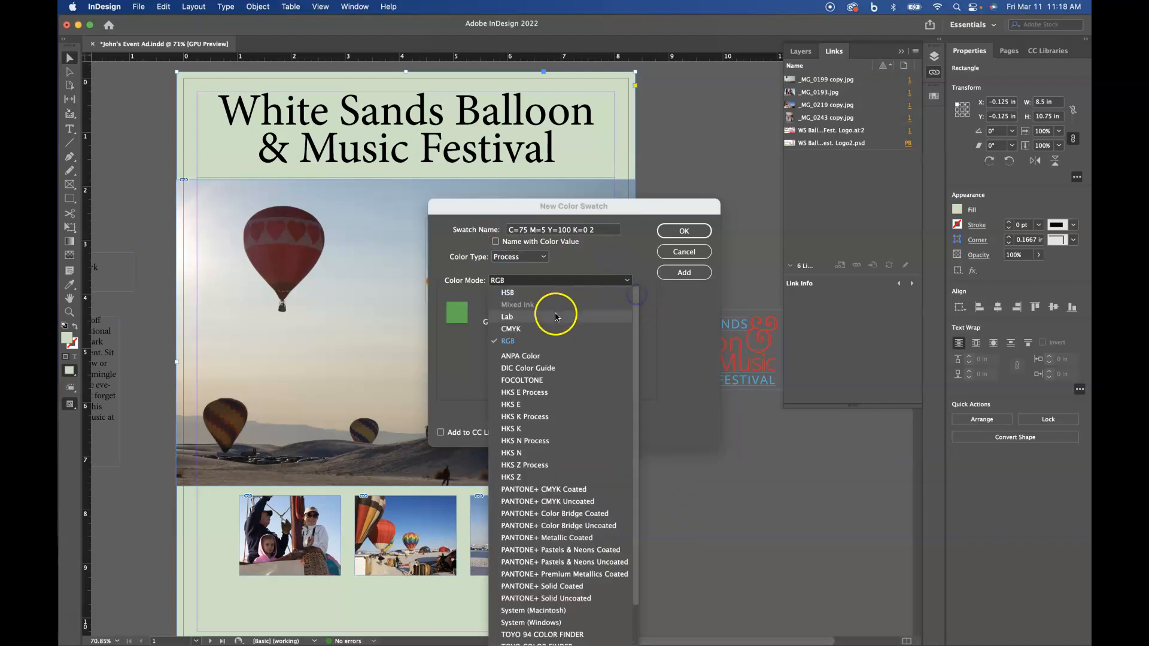
{"action": "left_click", "coordinate": [533, 329]}
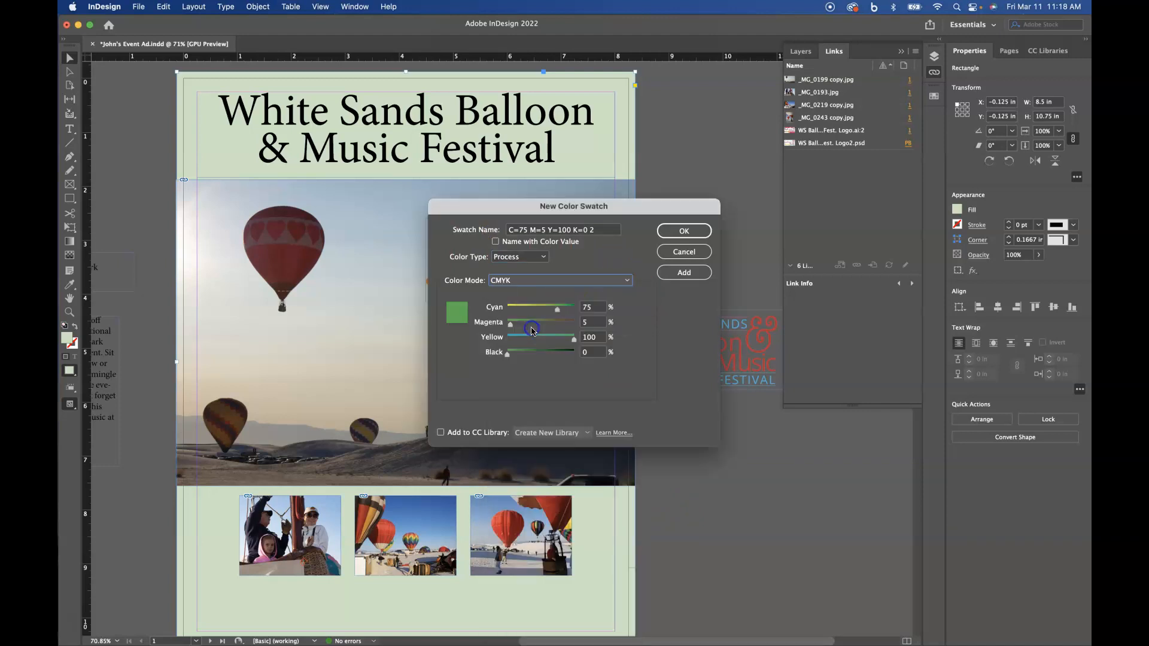
- Try a pale yellow-green CMYK mix for the new swatch with cyan at 18% and yellow at 44%
{"action": "left_click", "coordinate": [628, 281]}
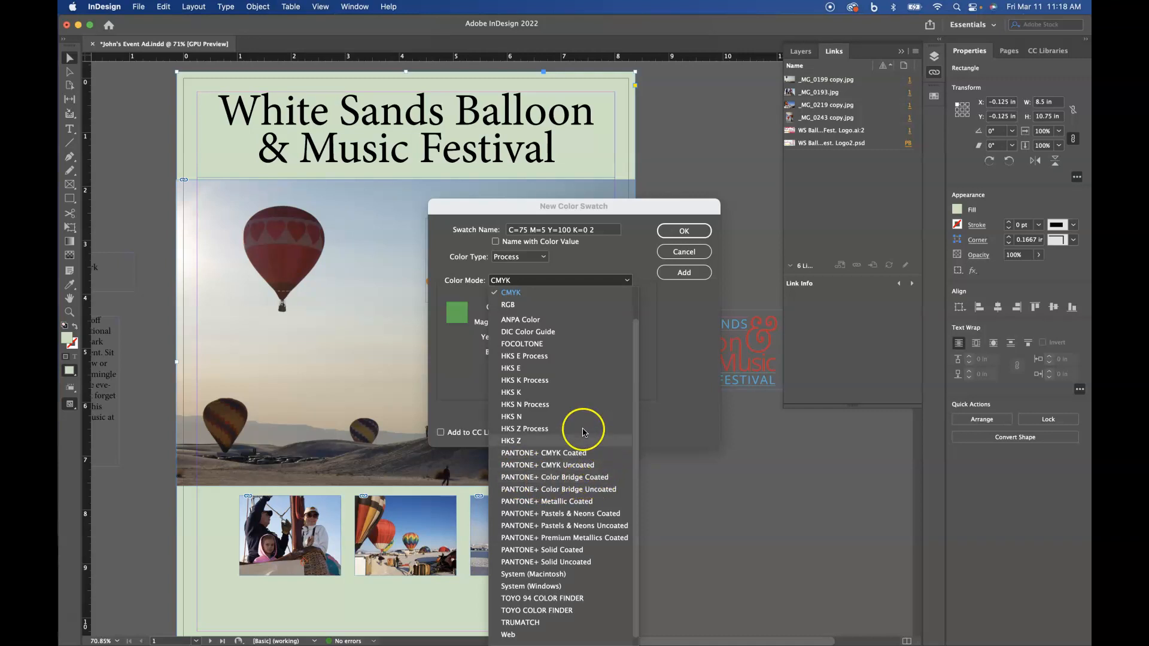
{"action": "left_click", "coordinate": [617, 252]}
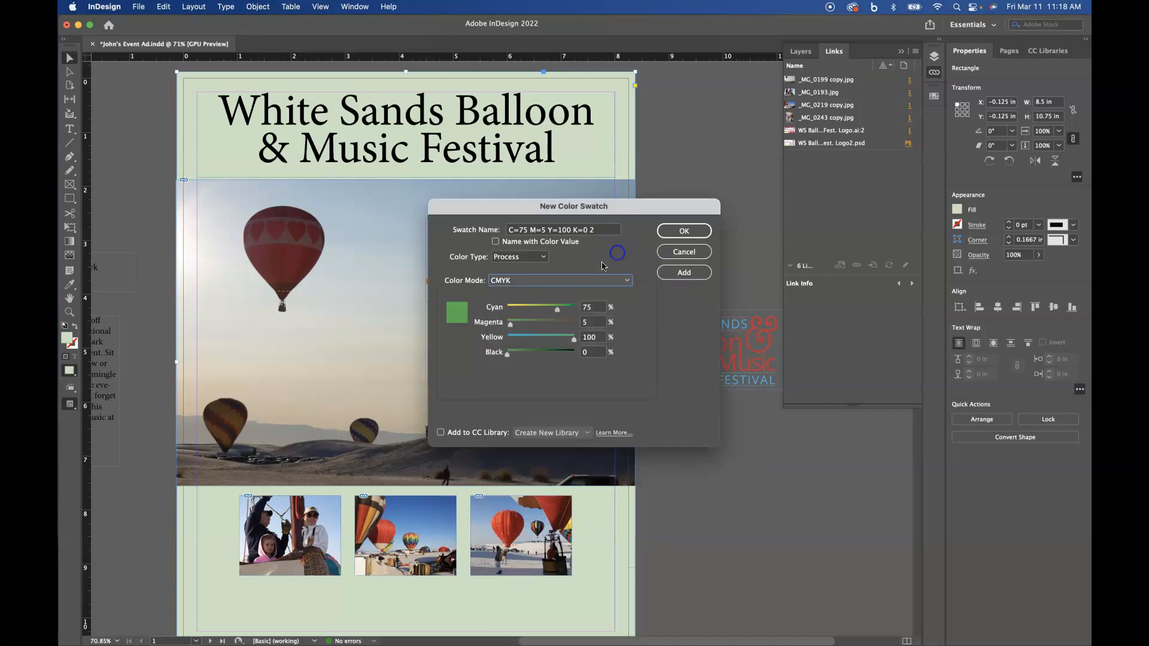
{"action": "left_click_drag", "start_coordinate": [555, 314], "coordinate": [525, 313]}
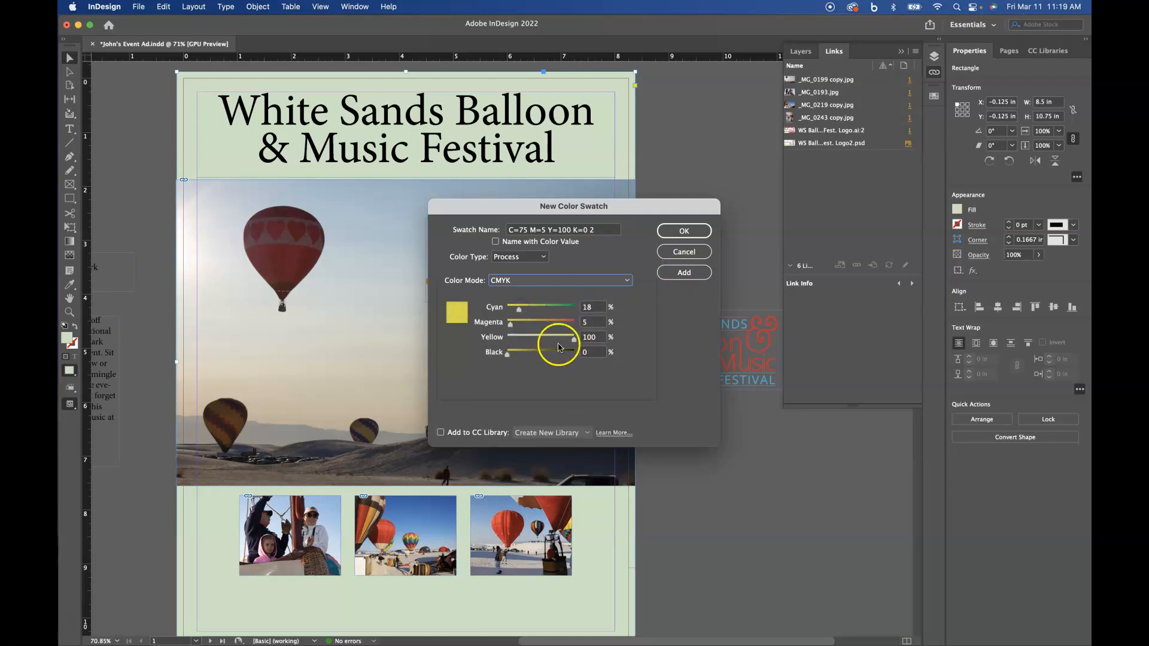
{"action": "left_click_drag", "start_coordinate": [572, 339], "coordinate": [533, 338]}
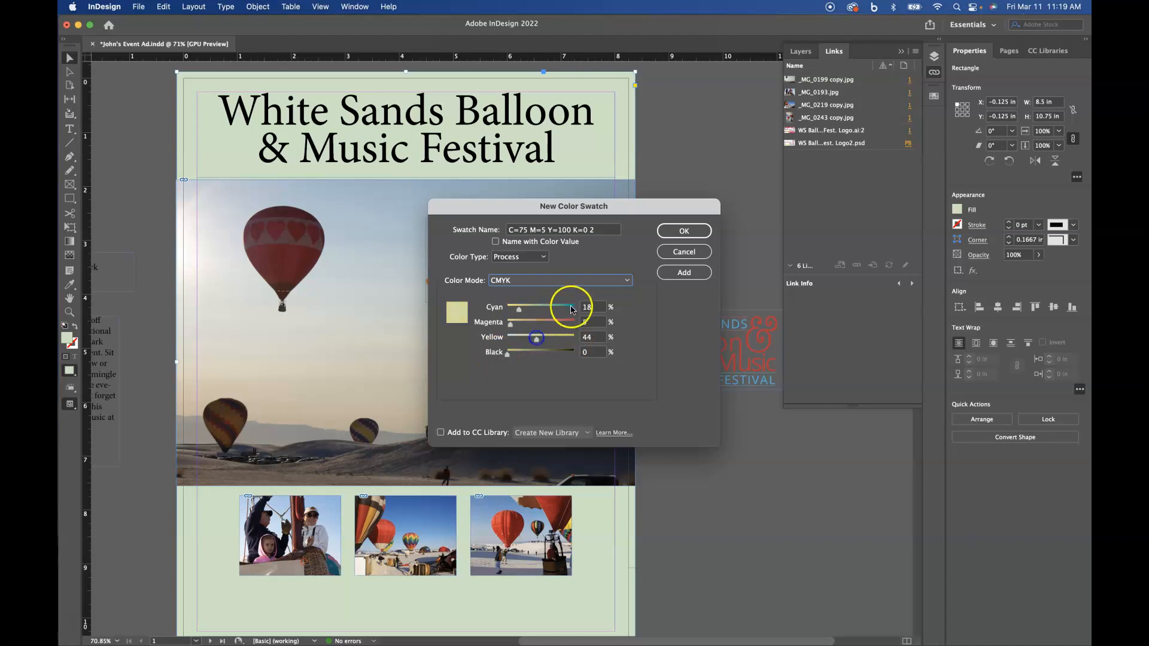
- Choose PANTONE P 1-15 C from the PANTONE+ CMYK Coated library as the new swatch and apply it to the background rectangle
{"action": "left_click", "coordinate": [564, 280]}
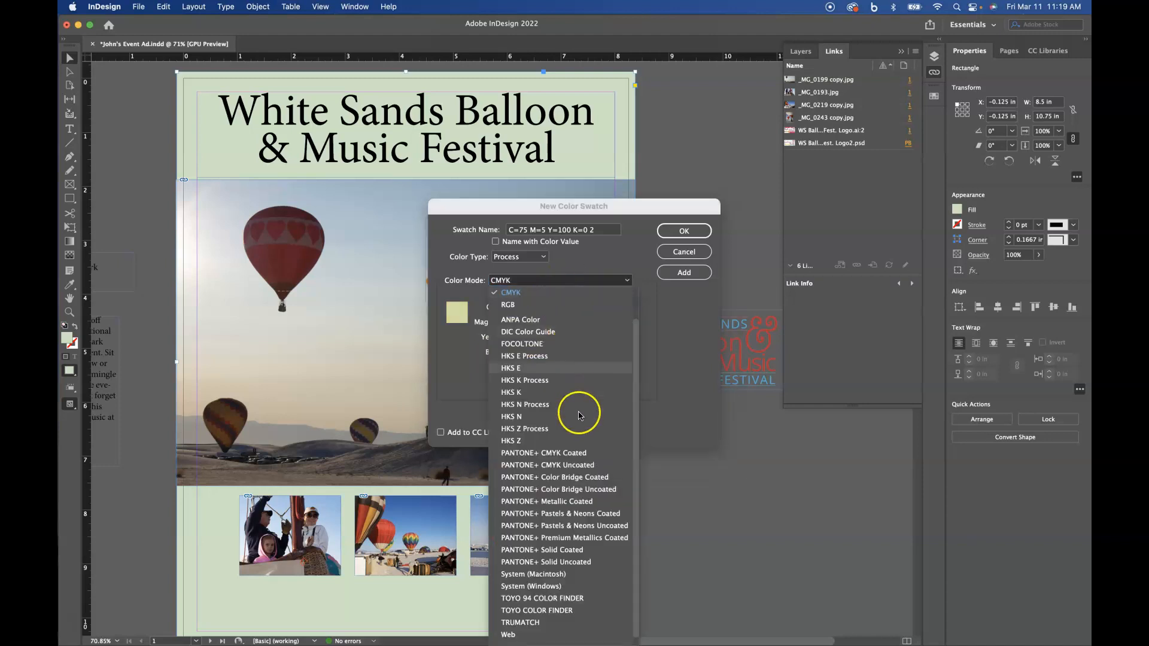
{"action": "left_click", "coordinate": [566, 455]}
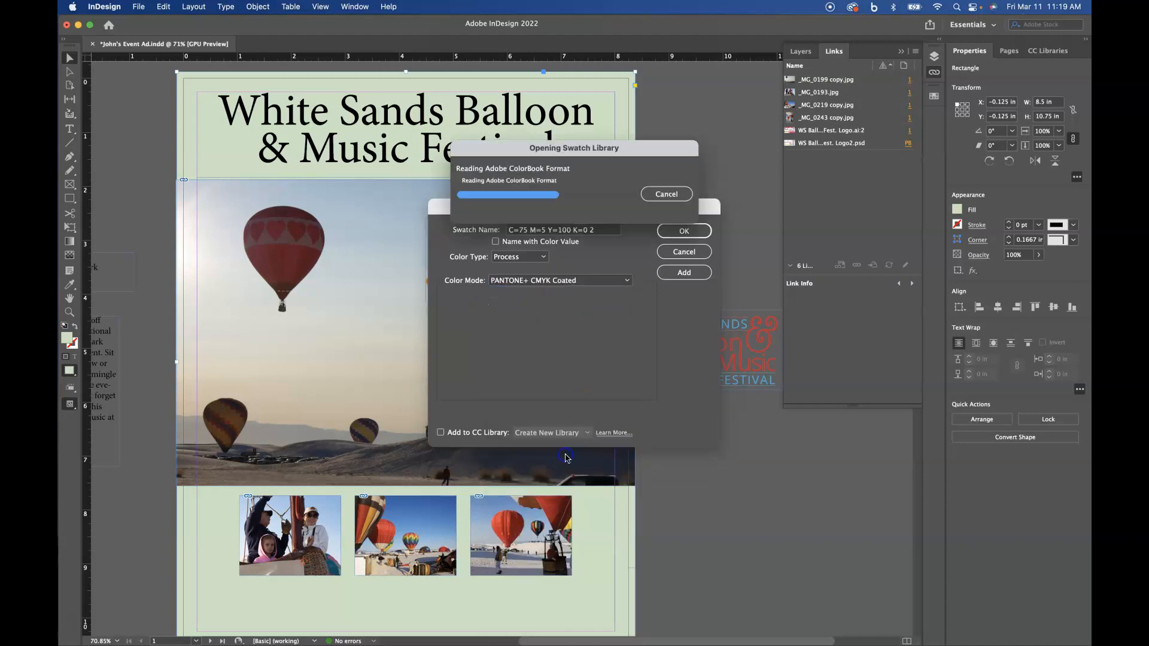
{"action": "scroll", "coordinate": [506, 363], "scroll_direction": "down", "scroll_amount": 3}
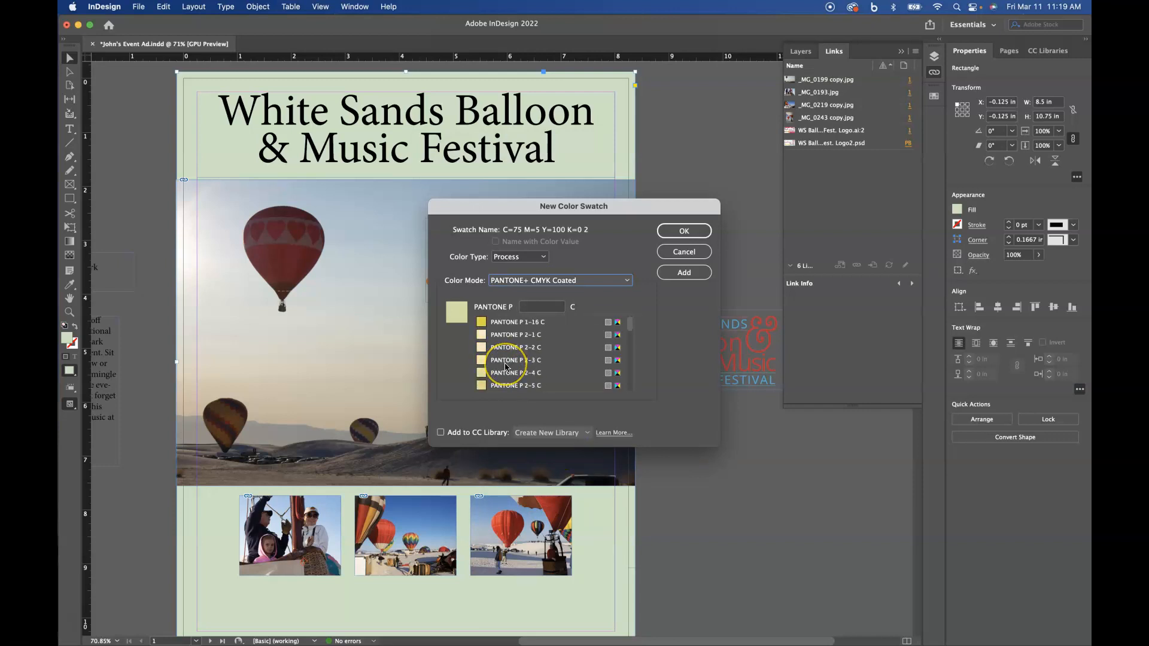
{"action": "left_click", "coordinate": [503, 365]}
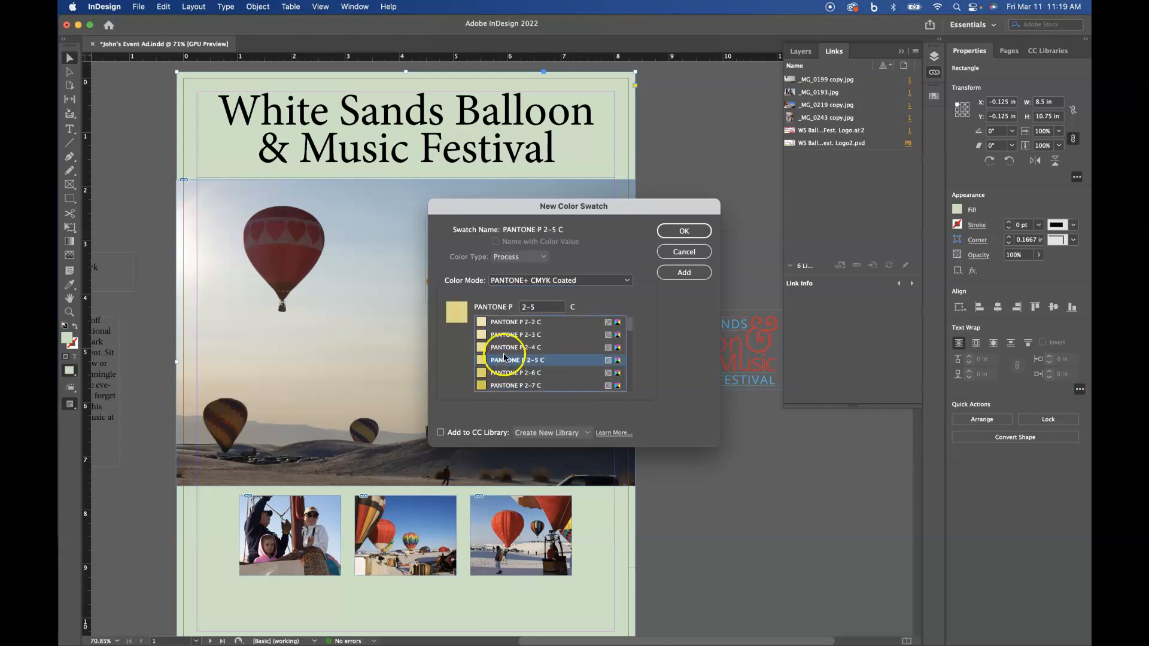
{"action": "left_click", "coordinate": [502, 347]}
{"action": "scroll", "coordinate": [533, 371], "scroll_direction": "down", "scroll_amount": 3}
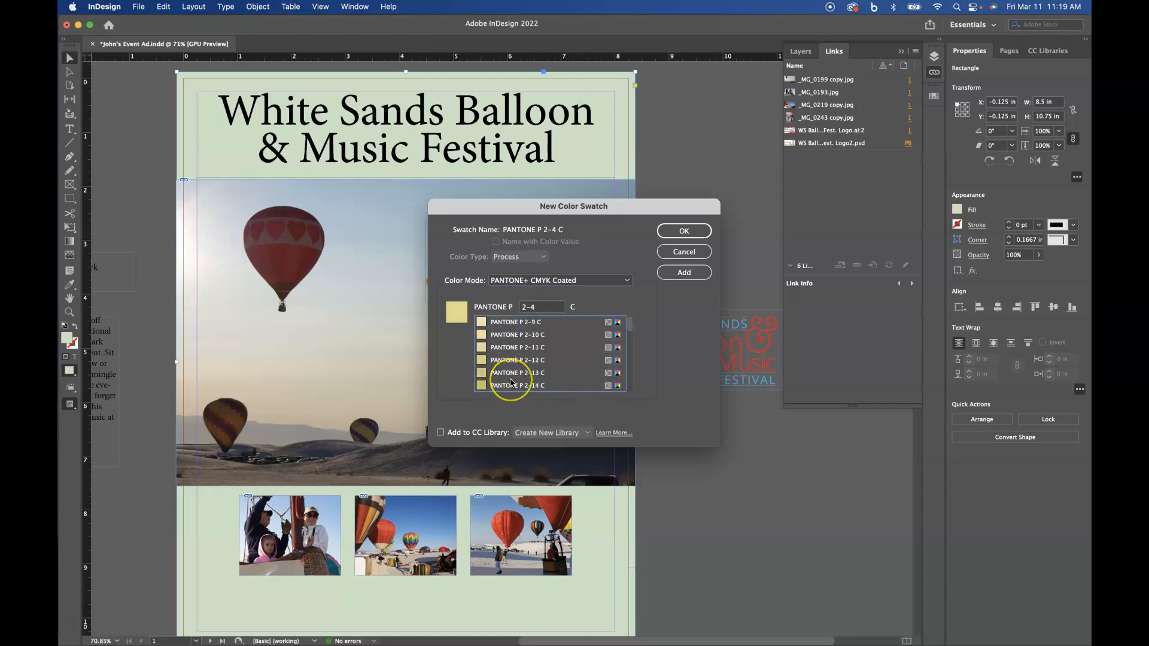
{"action": "scroll", "coordinate": [511, 382], "scroll_direction": "down", "scroll_amount": 3}
{"action": "scroll", "coordinate": [512, 377], "scroll_direction": "up", "scroll_amount": 10}
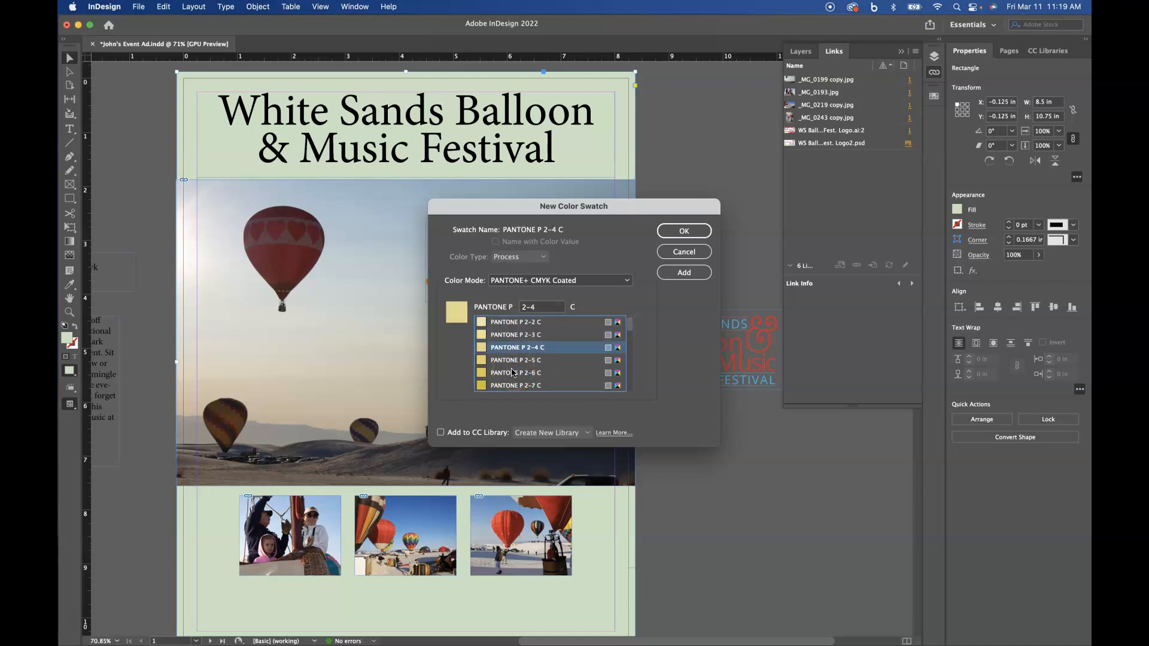
{"action": "scroll", "coordinate": [512, 373], "scroll_direction": "up", "scroll_amount": 3}
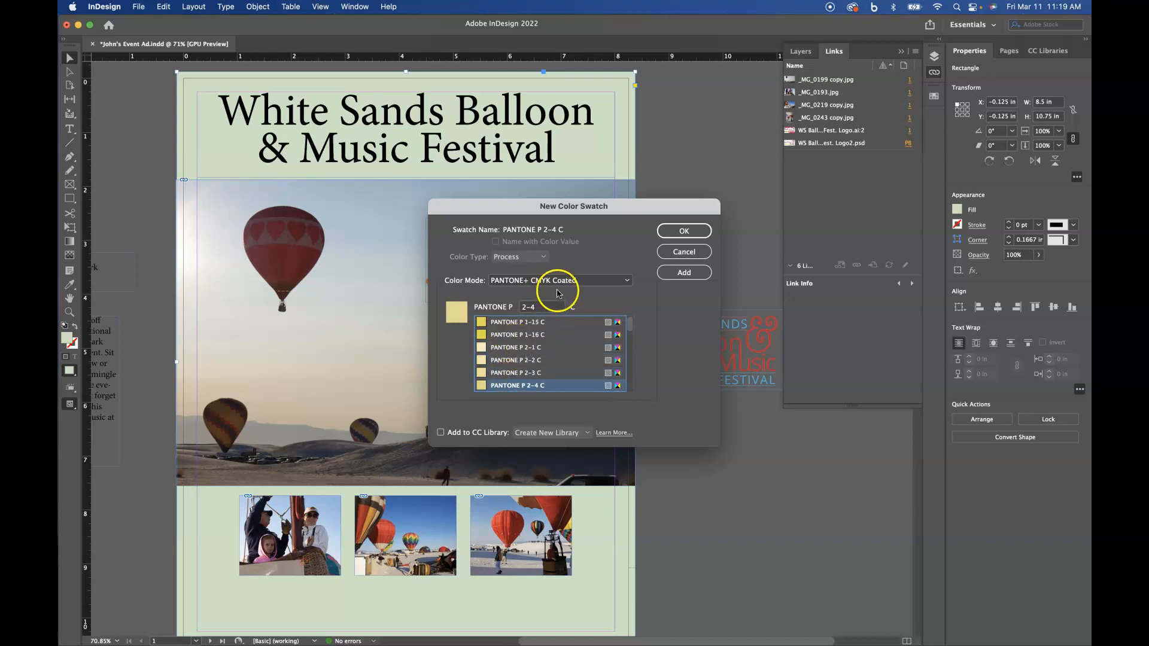
{"action": "left_click", "coordinate": [518, 325]}
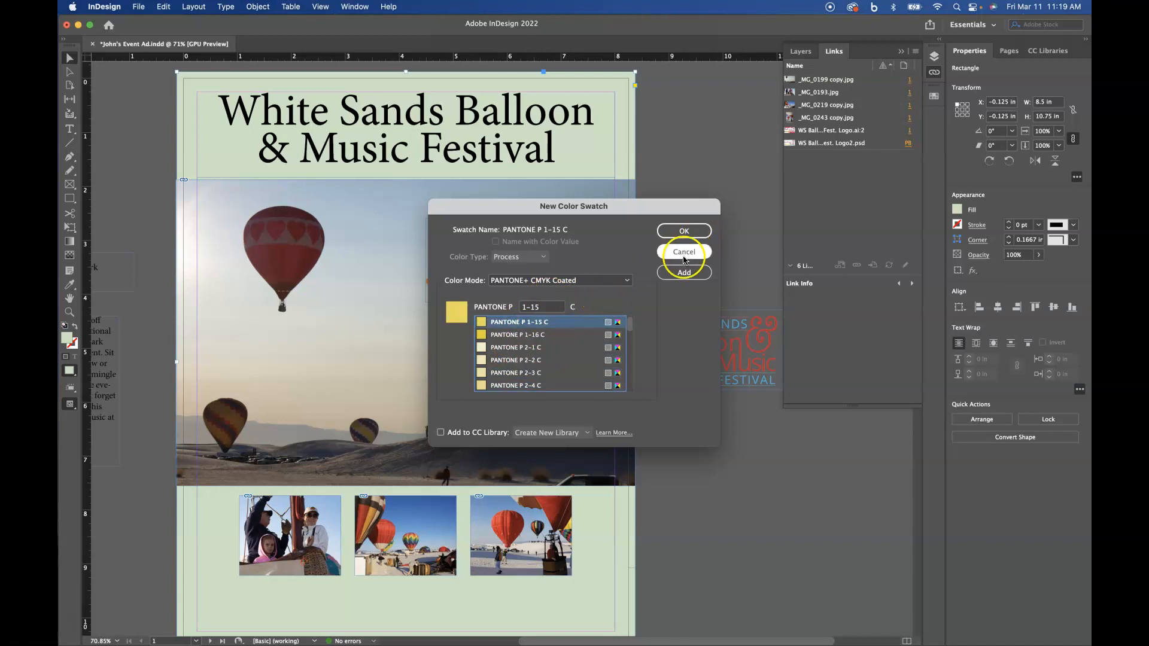
{"action": "left_click", "coordinate": [680, 234]}
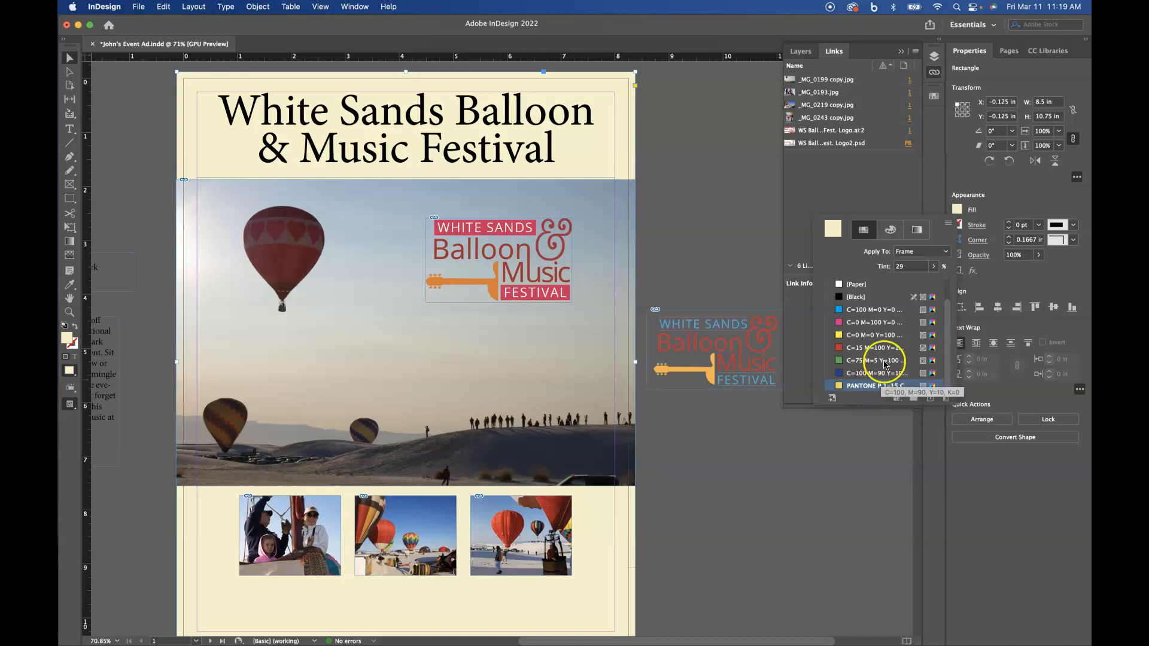
- Create another CMYK process swatch with C=0, M=5, Y=13, K=12 for the background rectangle's fill
{"action": "left_click", "coordinate": [947, 225]}
{"action": "left_click", "coordinate": [975, 234]}
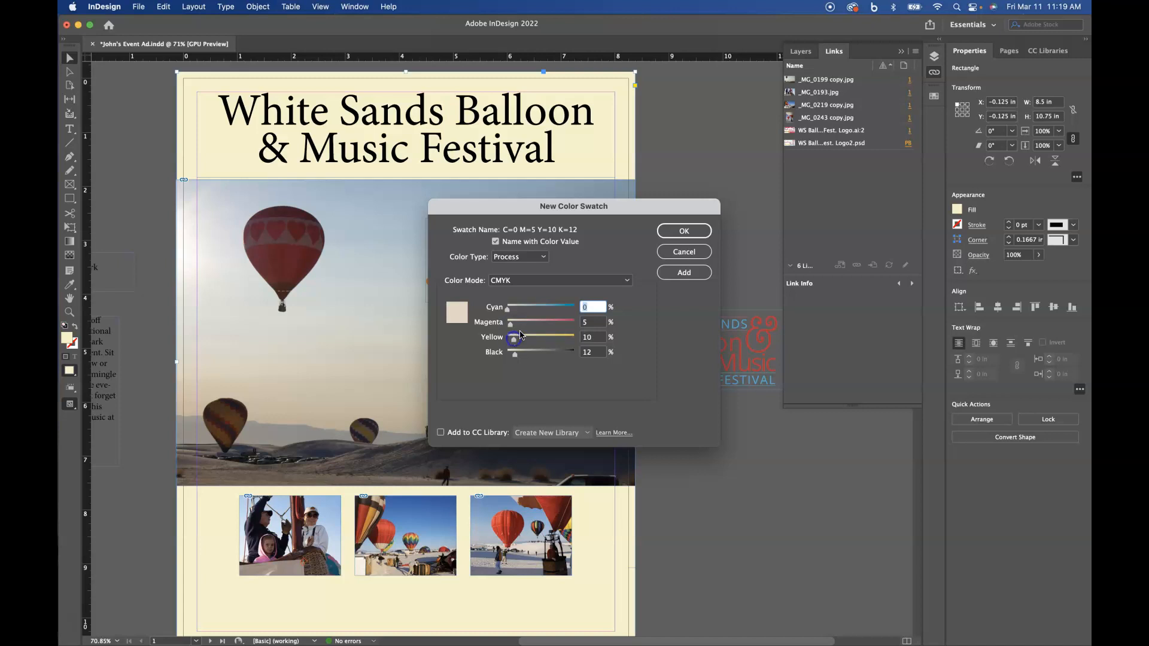
{"action": "left_click_drag", "start_coordinate": [508, 340], "coordinate": [516, 339]}
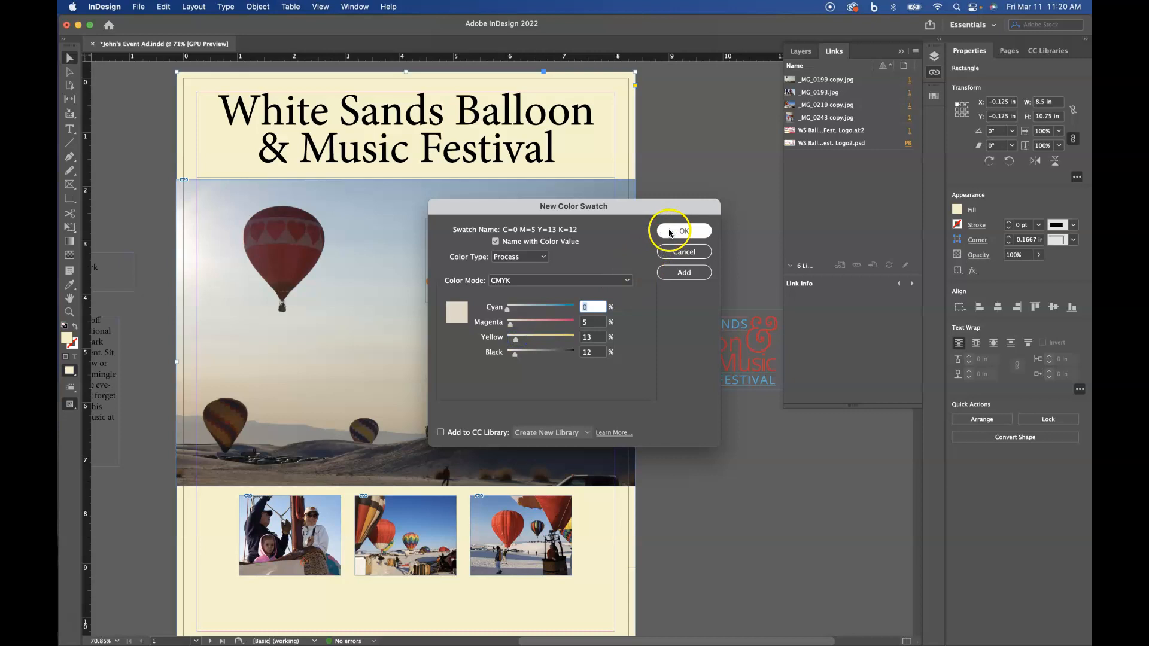
{"action": "left_click", "coordinate": [669, 232]}
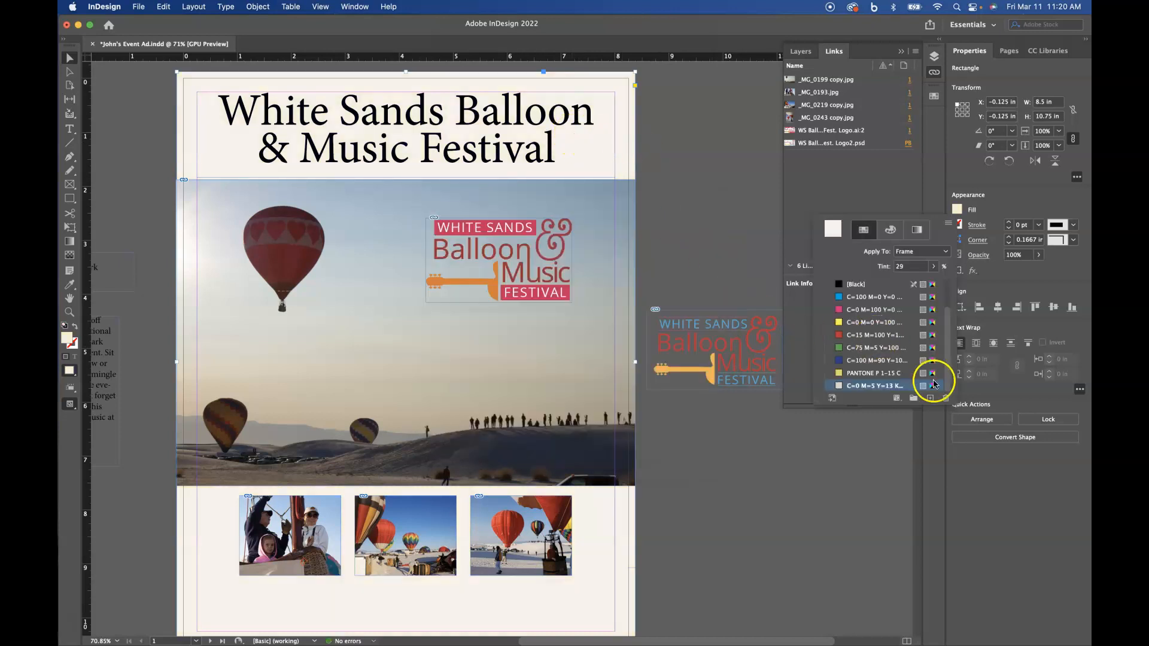
- Fill the background rectangle with the PANTONE P 1-15 C swatch again, and preview the ad without guides or bleed
{"action": "left_click", "coordinate": [853, 374]}
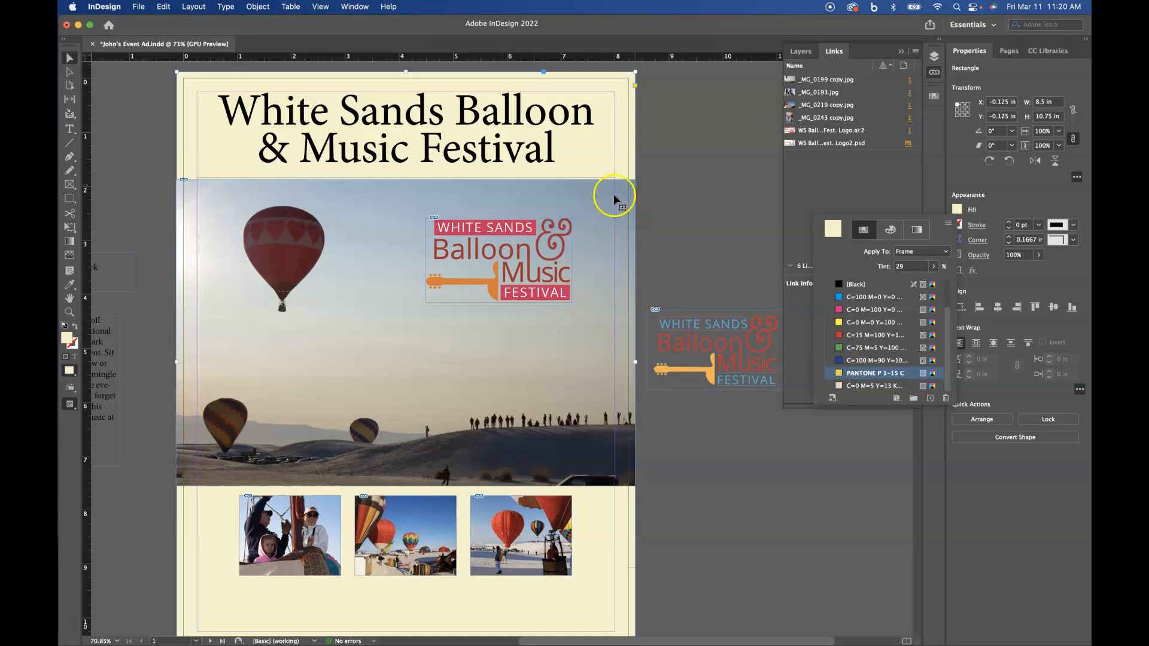
{"action": "left_click", "coordinate": [716, 200]}
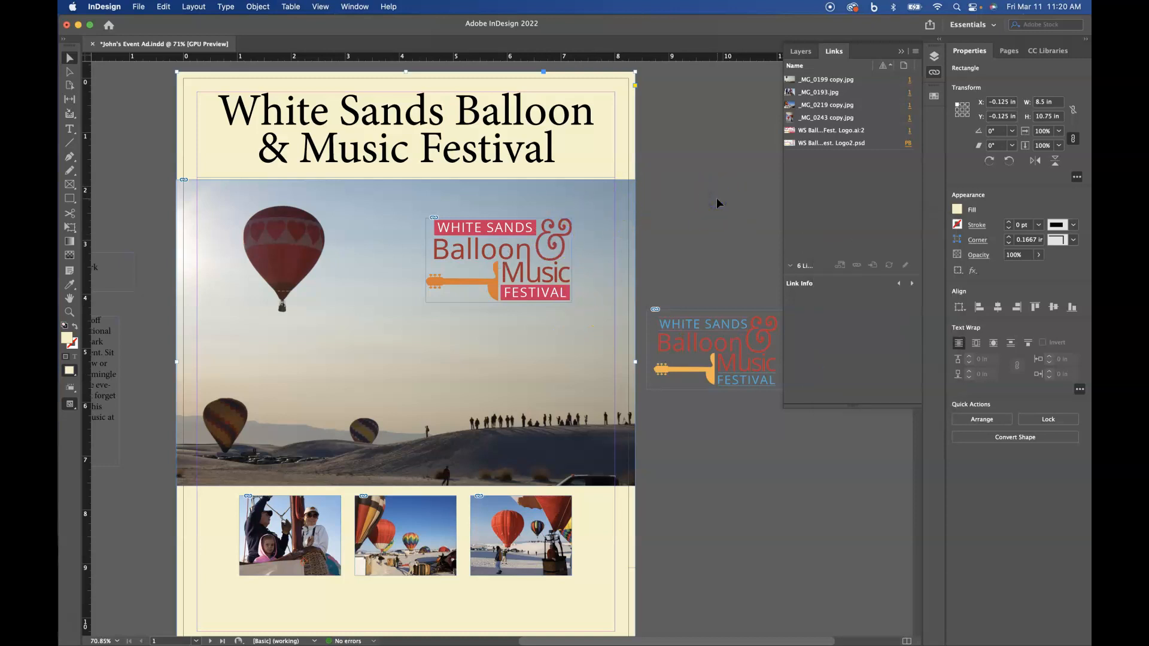
{"action": "key", "text": "w"}
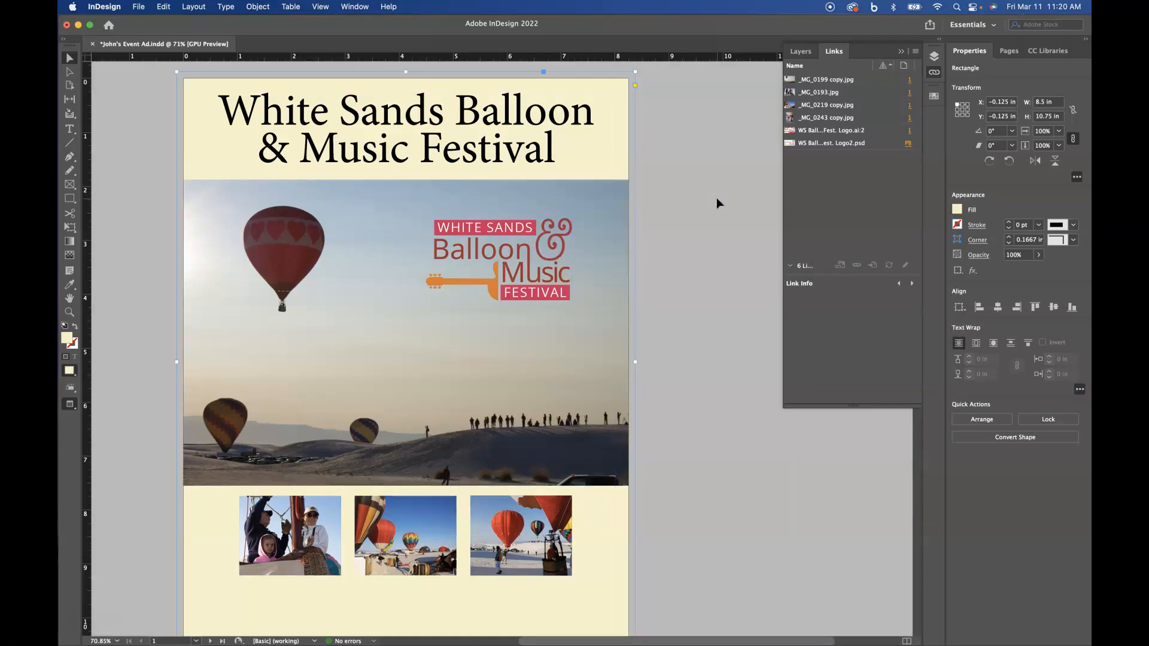
- Reposition the Illustrator festival logo over the main photo at X 4.9055 in, Y 2.85 in, and return to the normal view
{"action": "left_click_drag", "start_coordinate": [527, 257], "coordinate": [547, 237]}
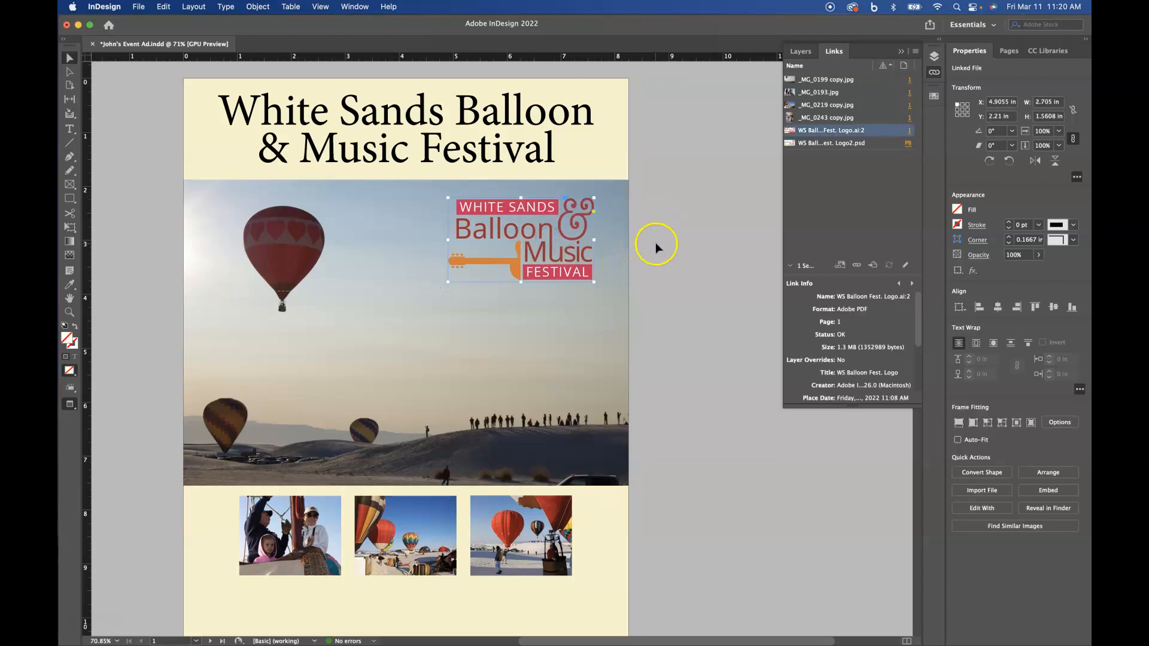
{"action": "key", "text": "w"}
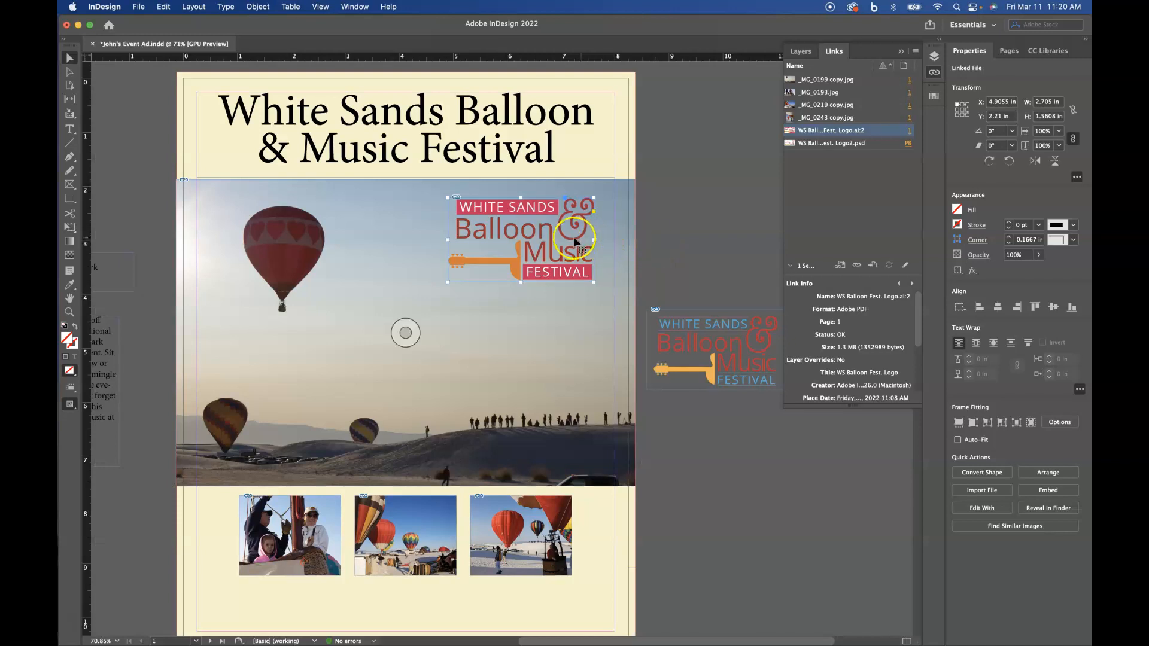
{"action": "left_click_drag", "start_coordinate": [552, 242], "coordinate": [552, 277]}
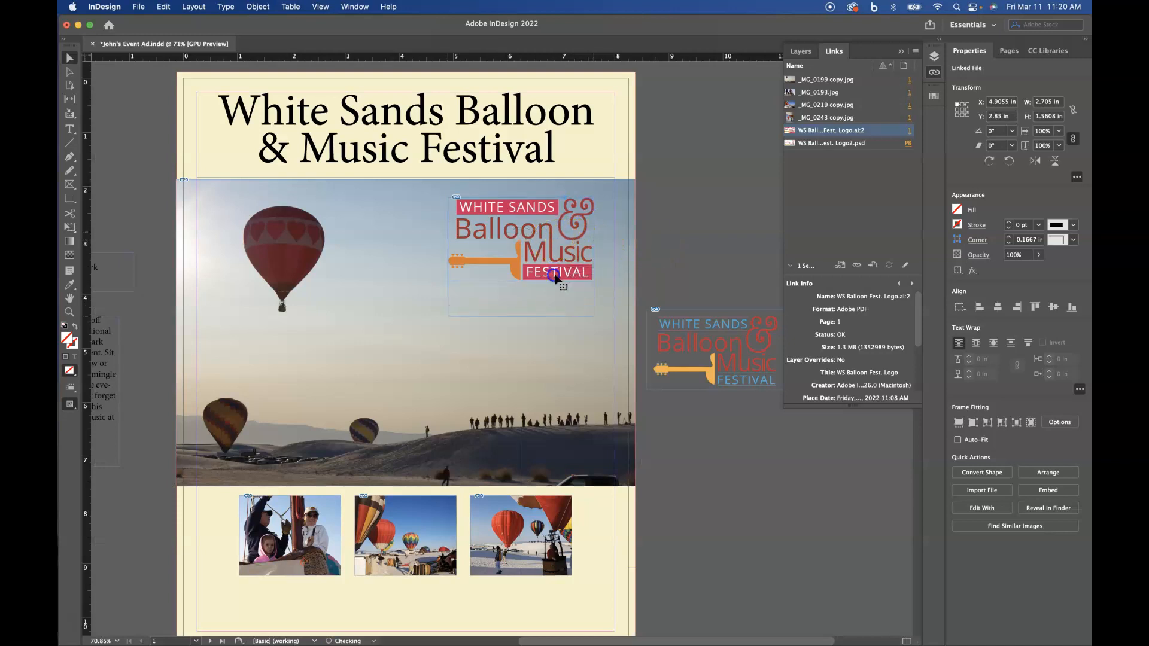
{"action": "left_click", "coordinate": [678, 241]}
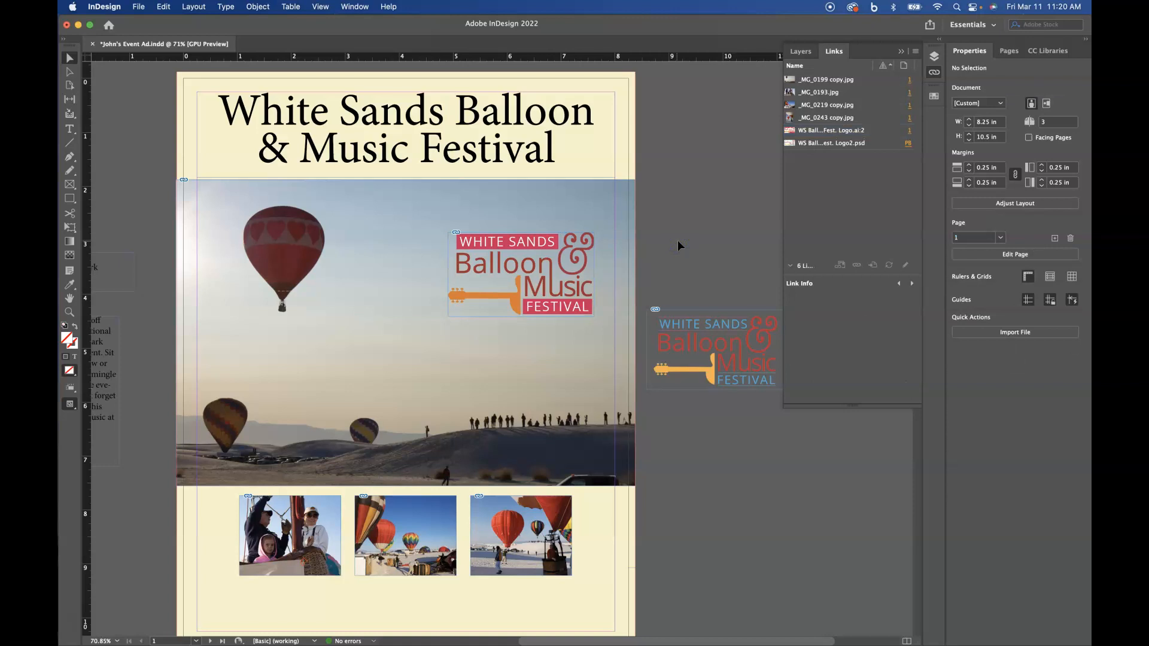
- Select the main balloon photo, undo its accidental shift, and open the linked original _MG_0199 copy.jpg in Preview
{"action": "left_click", "coordinate": [566, 276]}
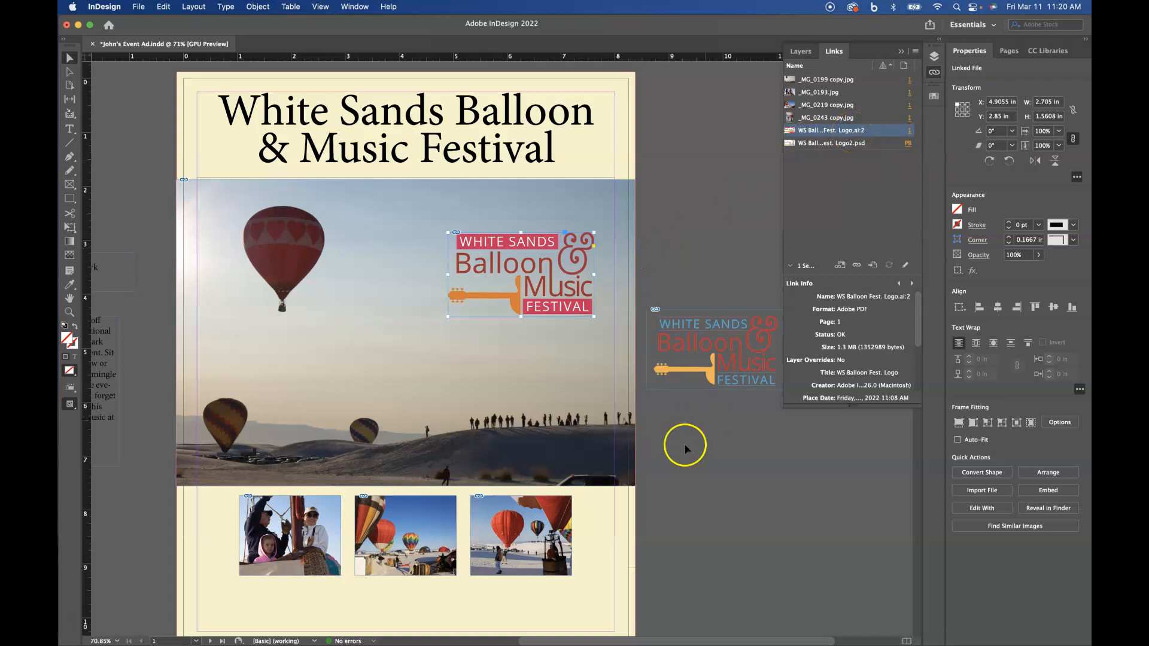
{"action": "scroll", "coordinate": [488, 432], "scroll_direction": "down", "scroll_amount": 2}
{"action": "scroll", "coordinate": [491, 436], "scroll_direction": "up", "scroll_amount": 1}
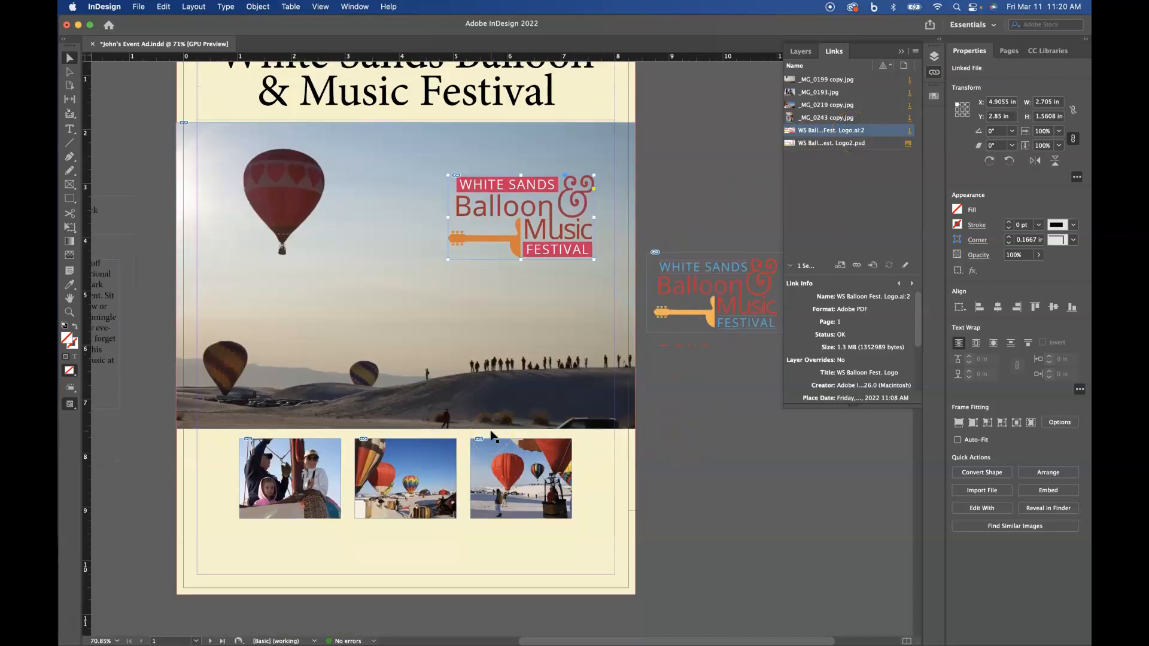
{"action": "left_click_drag", "start_coordinate": [408, 395], "coordinate": [439, 397]}
{"action": "key", "text": "super+z"}
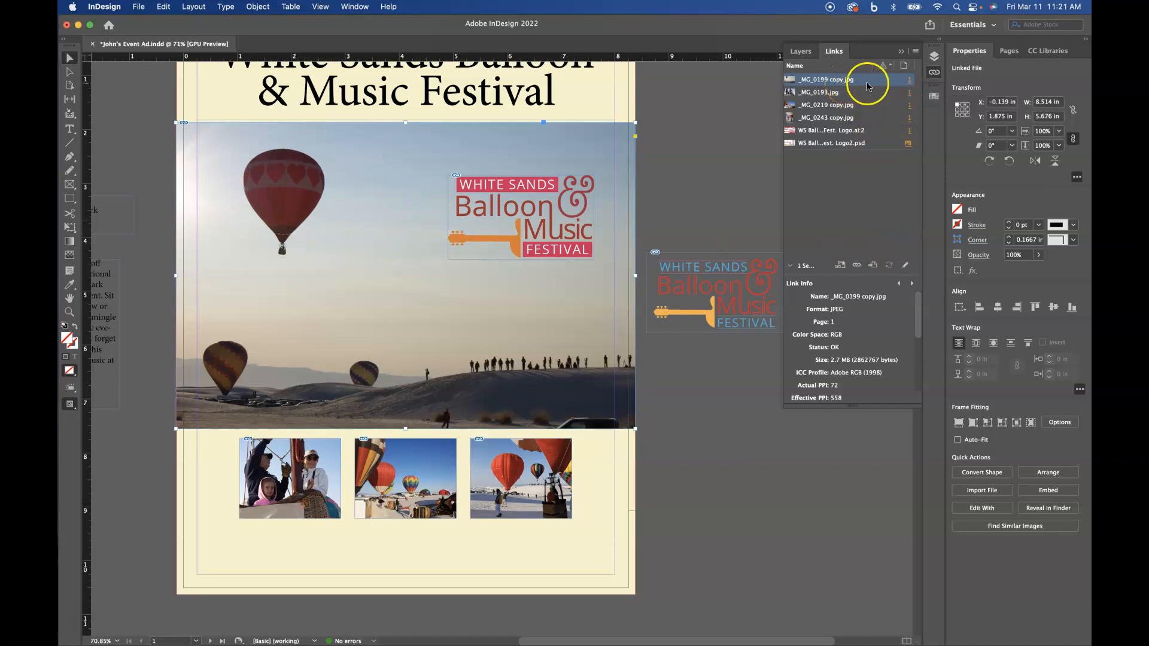
{"action": "left_click", "coordinate": [903, 265]}
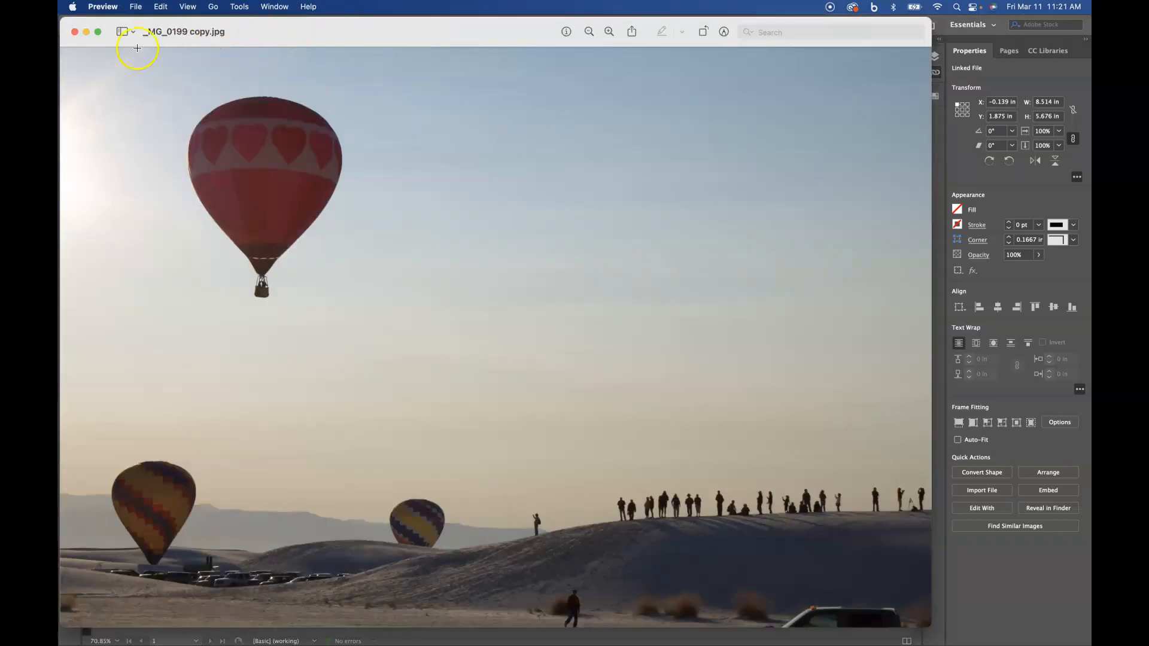
- Quit Preview and return to the InDesign ad layout
{"action": "left_click", "coordinate": [96, 7]}
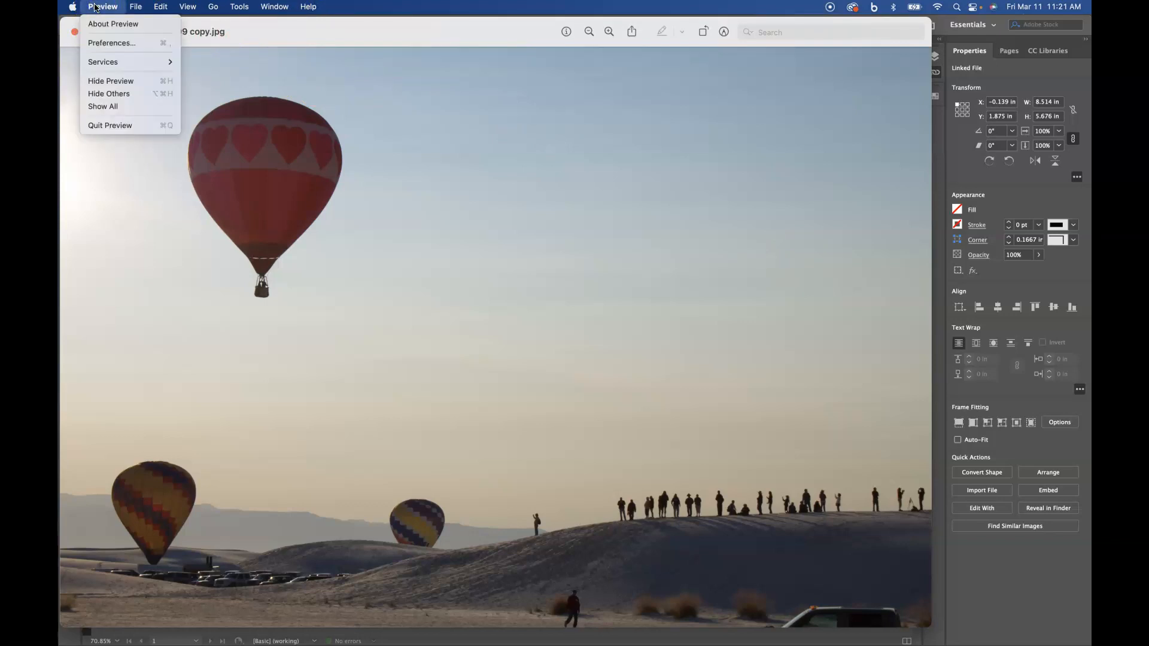
{"action": "left_click", "coordinate": [97, 9]}
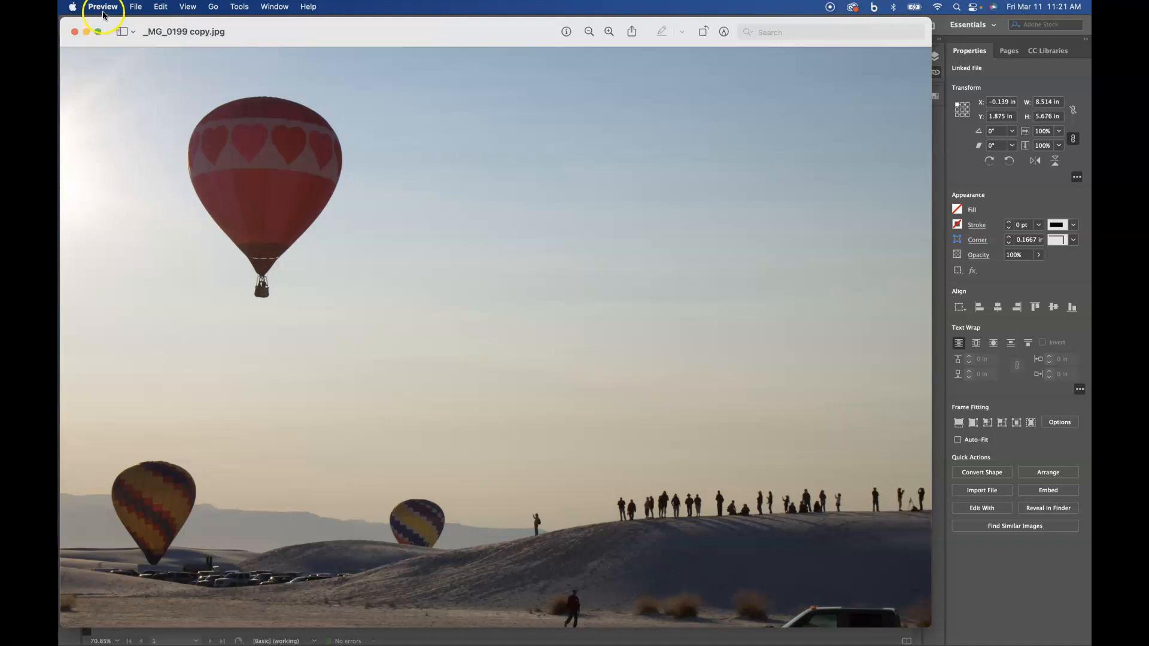
{"action": "left_click", "coordinate": [92, 10]}
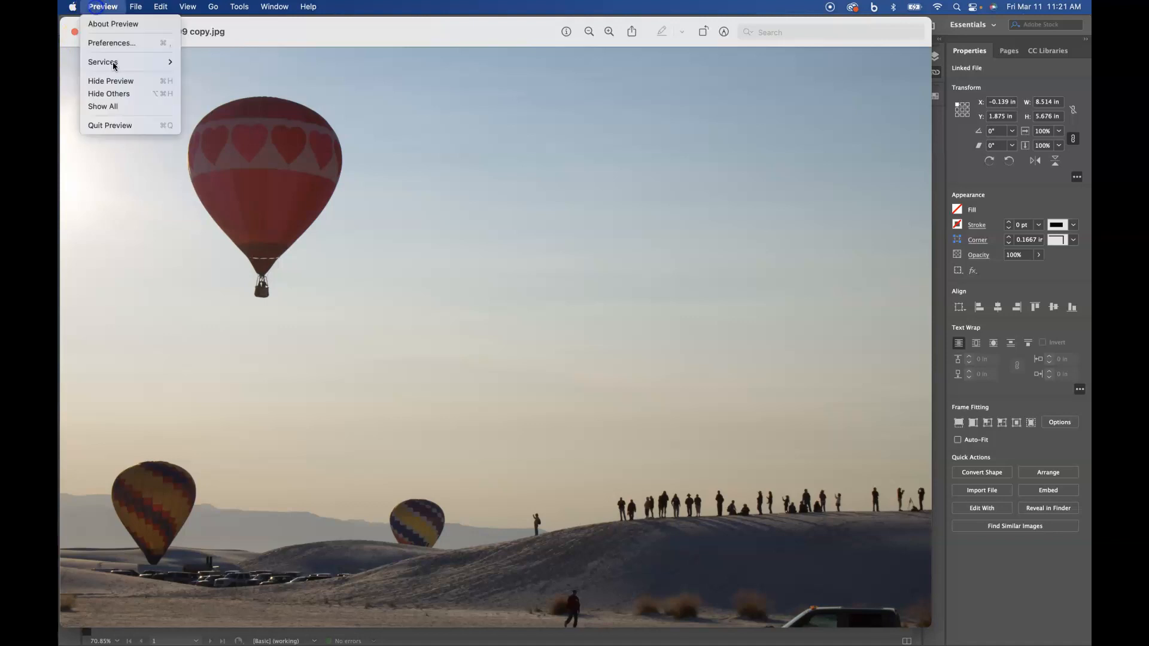
{"action": "left_click", "coordinate": [115, 126]}
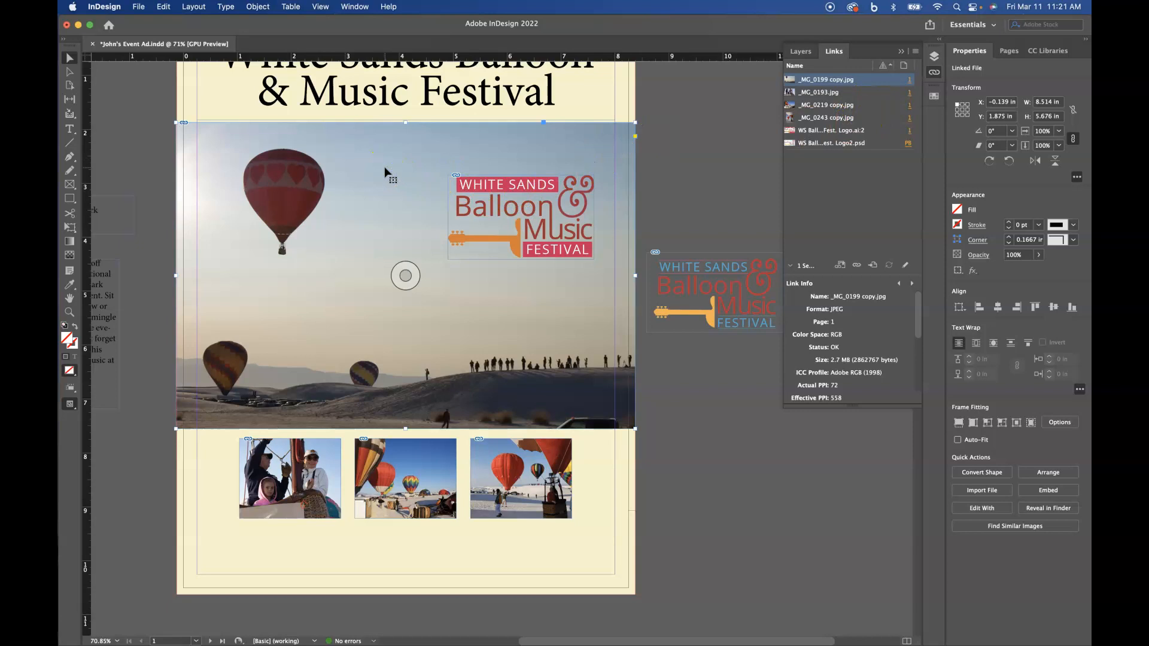
- Place _MG_0199 copy.psd from the White Sands Photos folder, replacing the selected main photo and showing its import options
{"action": "left_click", "coordinate": [139, 7]}
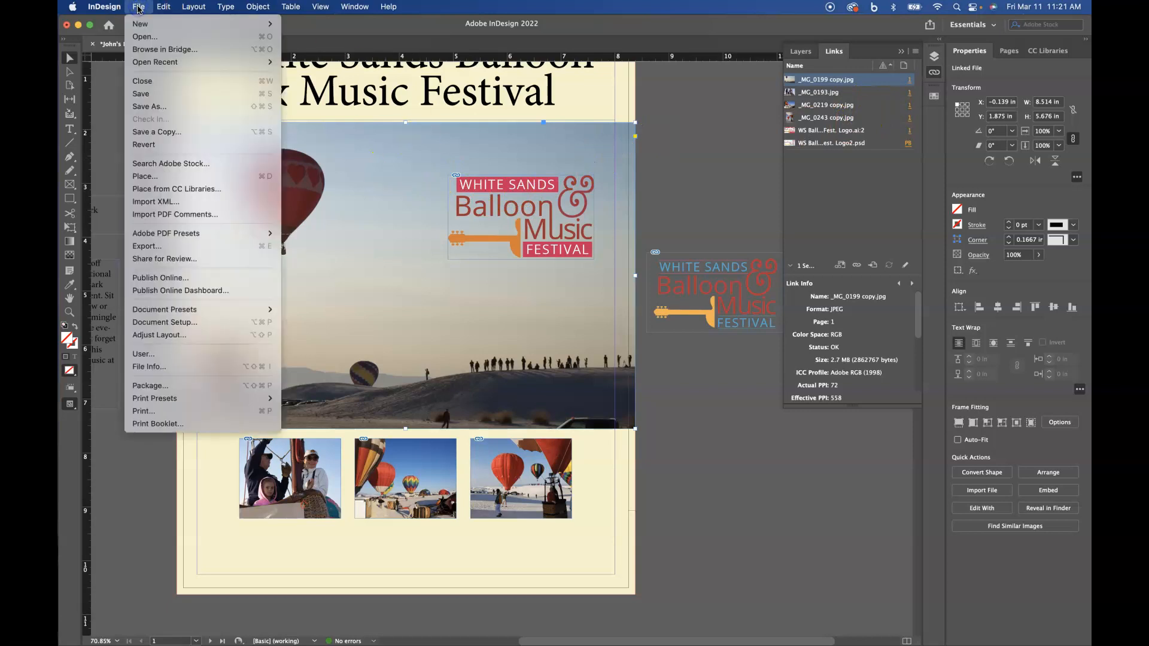
{"action": "left_click", "coordinate": [132, 176]}
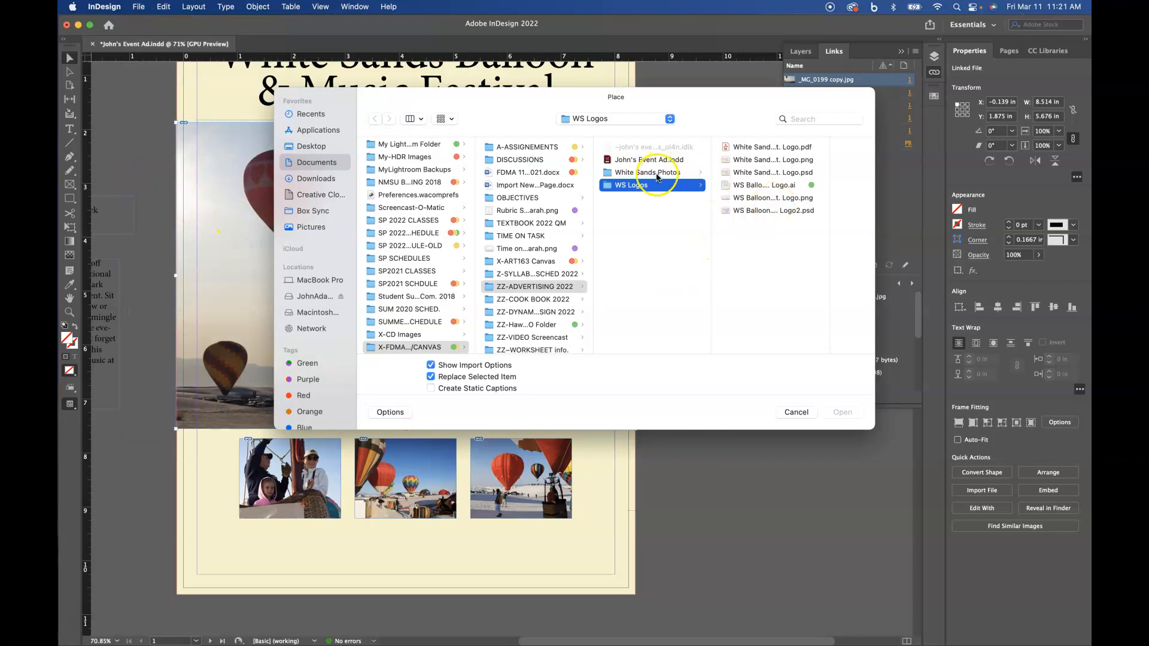
{"action": "left_click", "coordinate": [657, 175]}
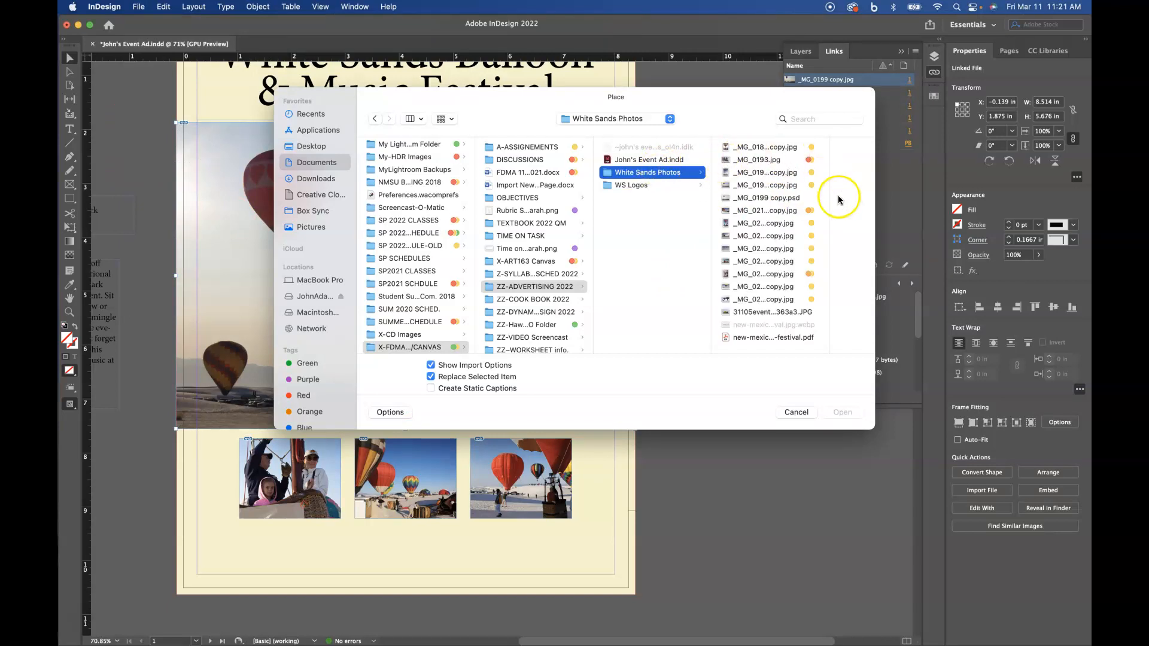
{"action": "left_click", "coordinate": [772, 199]}
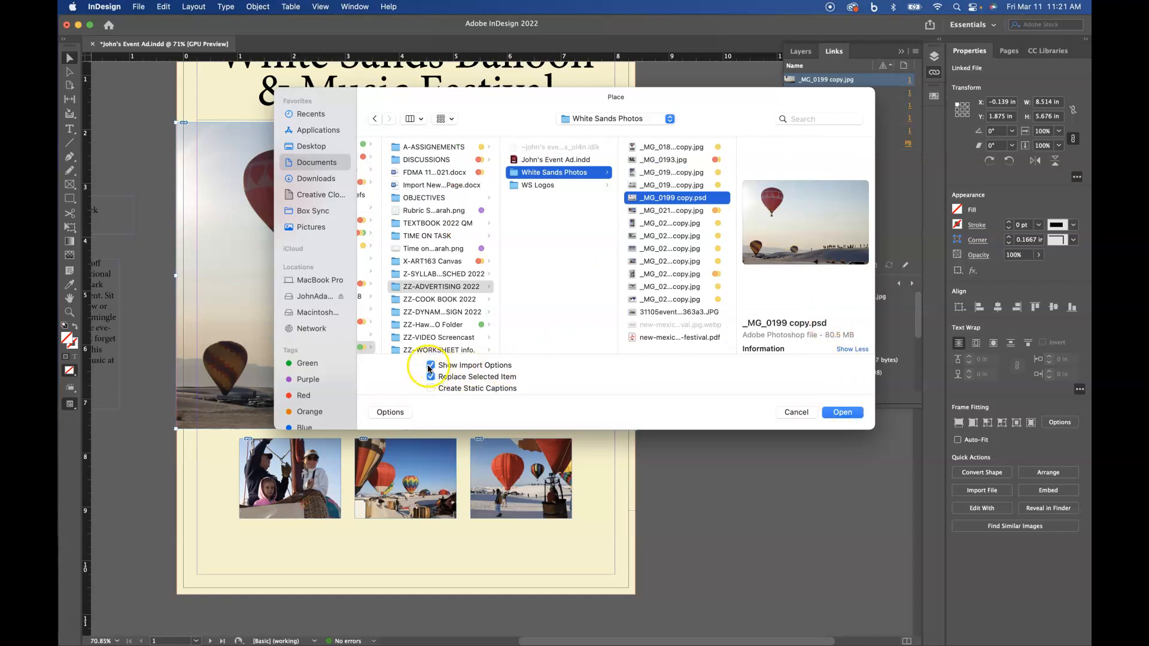
{"action": "left_click", "coordinate": [843, 413]}
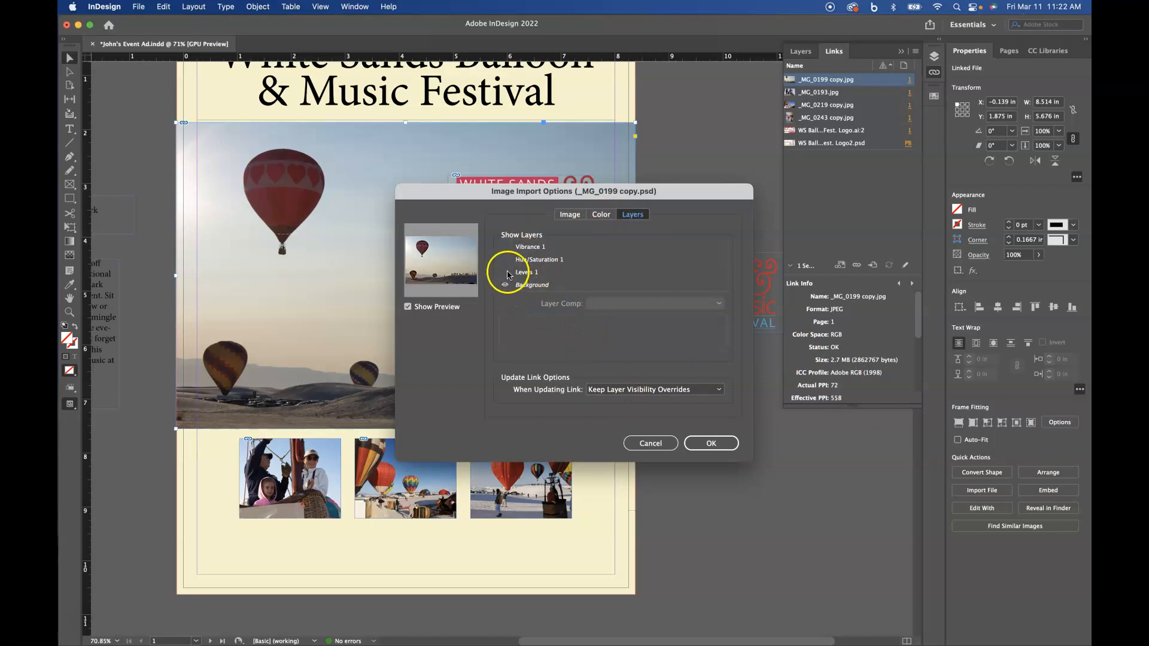
- Test the PSD's layer visibility in the import options, then import it with only Levels 1 and Background shown
{"action": "left_click", "coordinate": [506, 273]}
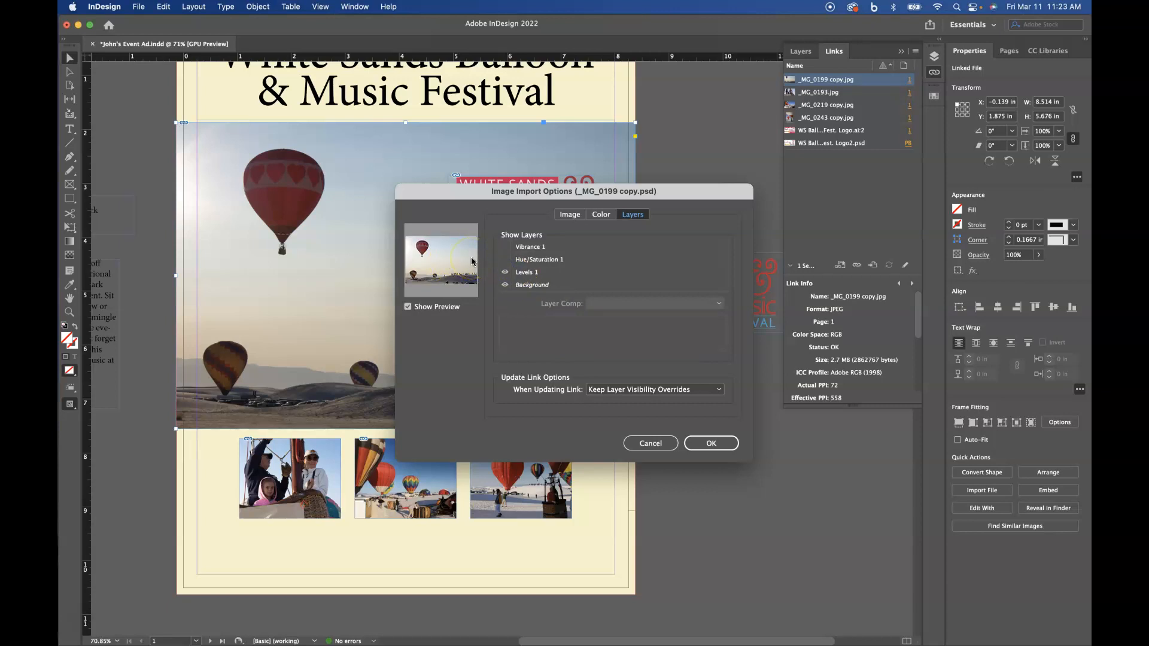
{"action": "left_click", "coordinate": [506, 285]}
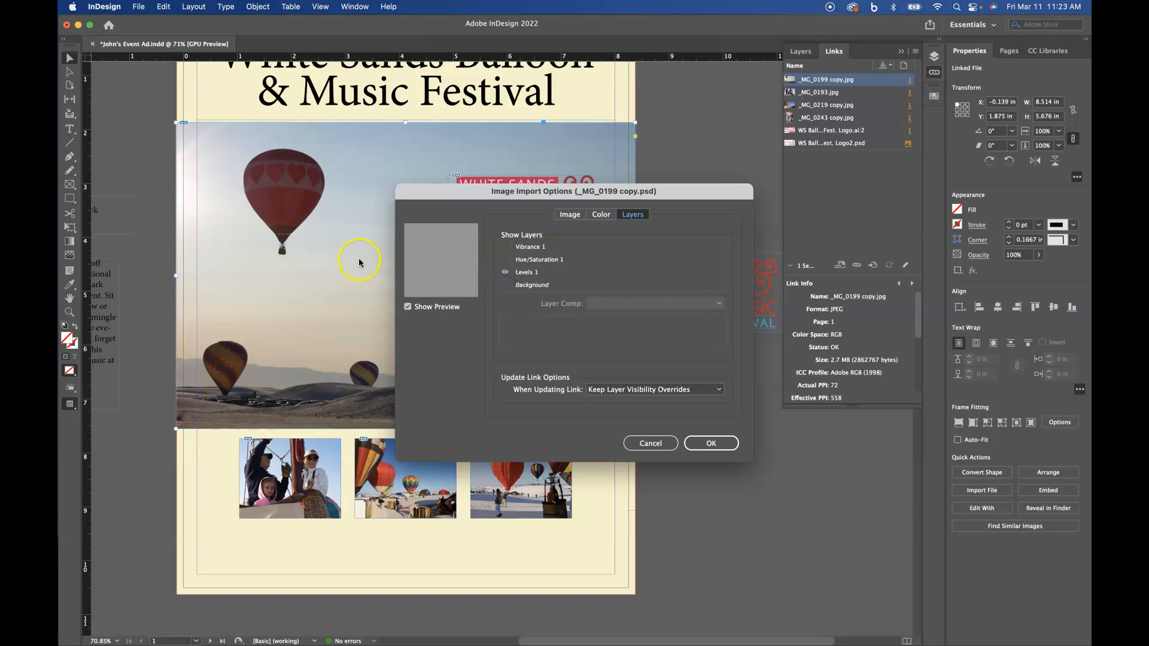
{"action": "left_click", "coordinate": [504, 285]}
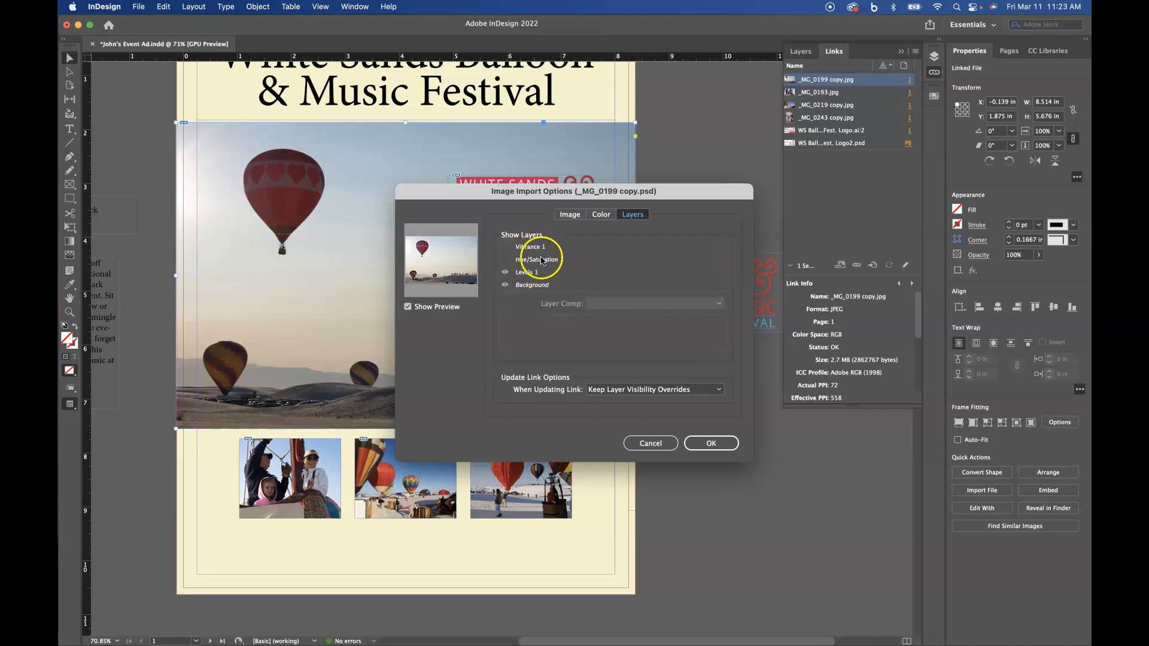
{"action": "left_click", "coordinate": [505, 260]}
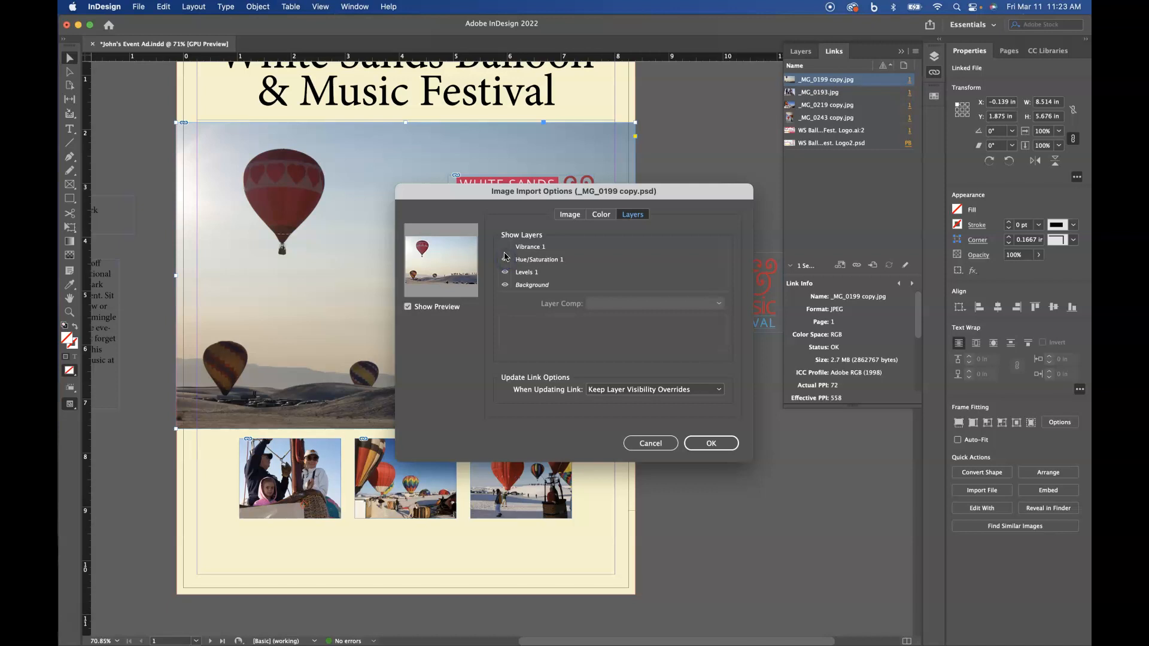
{"action": "left_click", "coordinate": [505, 248]}
{"action": "left_click", "coordinate": [505, 260]}
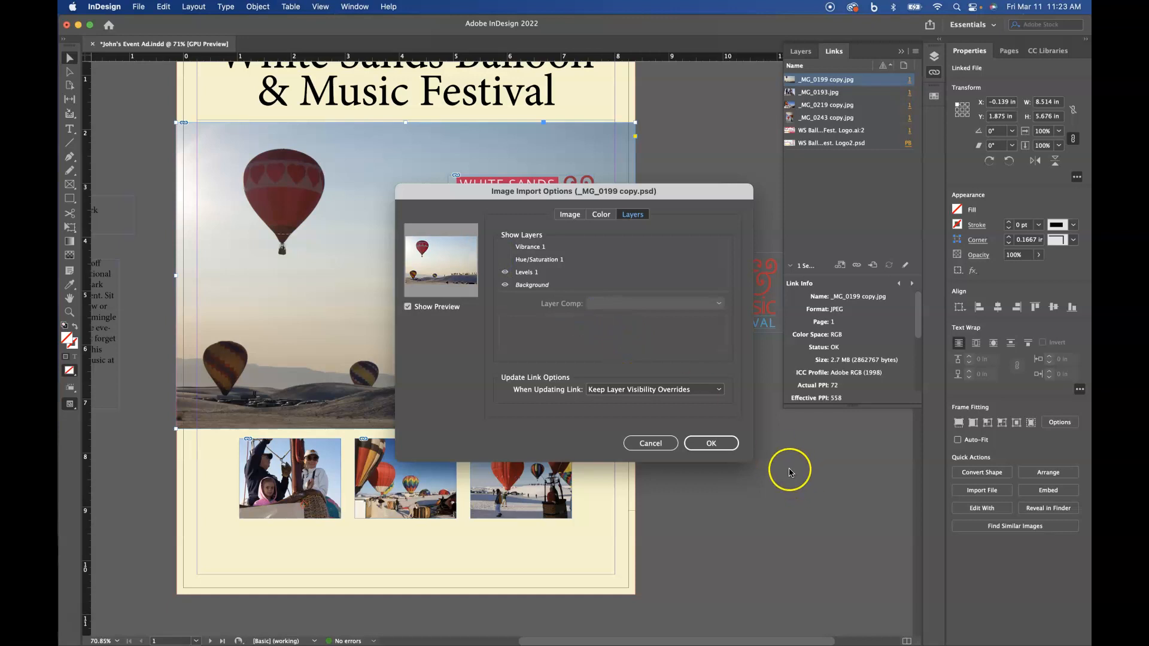
{"action": "left_click", "coordinate": [707, 443]}
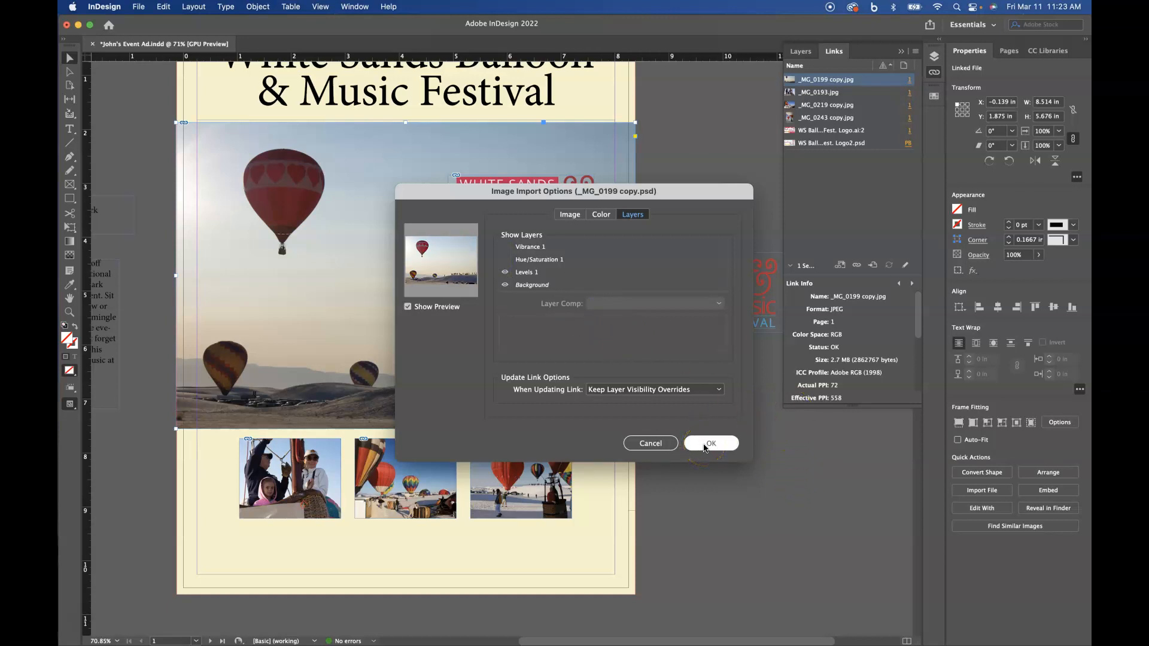
{"action": "left_click", "coordinate": [705, 445]}
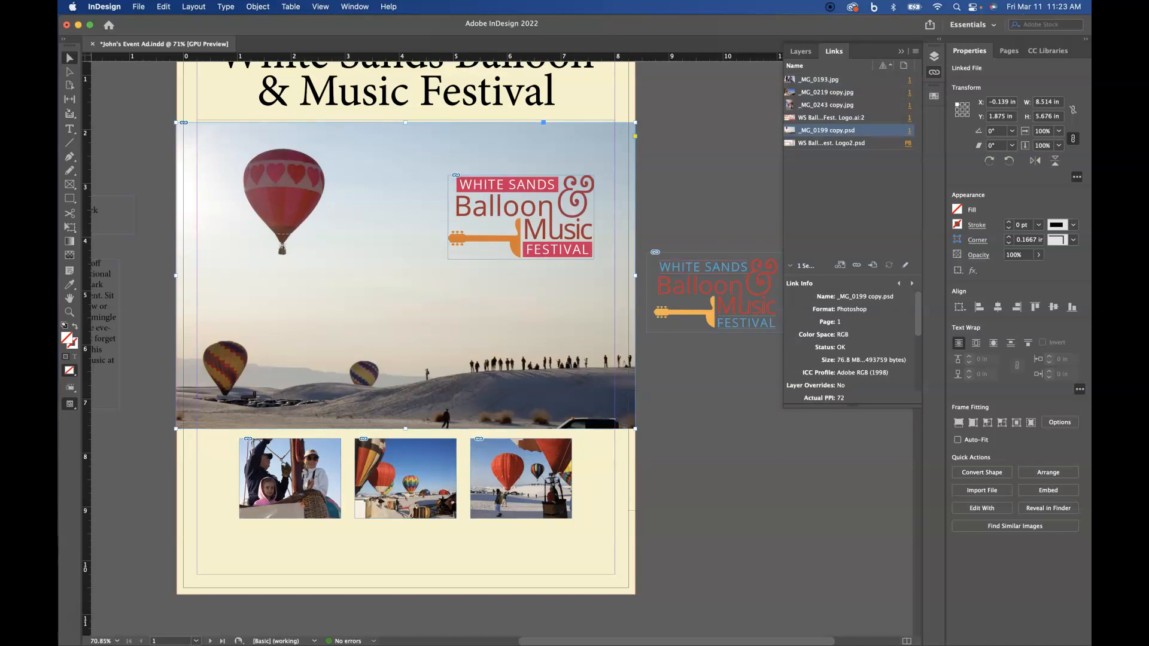
- Switch to Photoshop, turn on the Hue/Saturation 1 and Vibrance 1 layers in _MG_0199 copy.psd, and save the file
{"action": "key", "text": "super+Tab"}
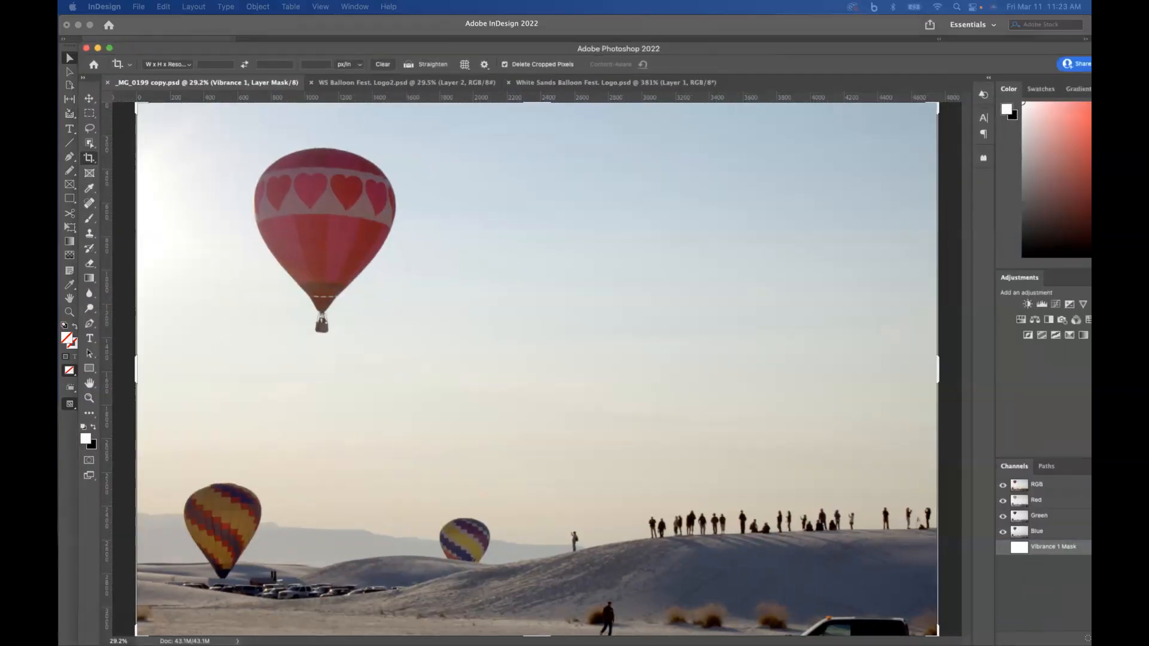
{"action": "left_click_drag", "start_coordinate": [618, 49], "coordinate": [605, 47]}
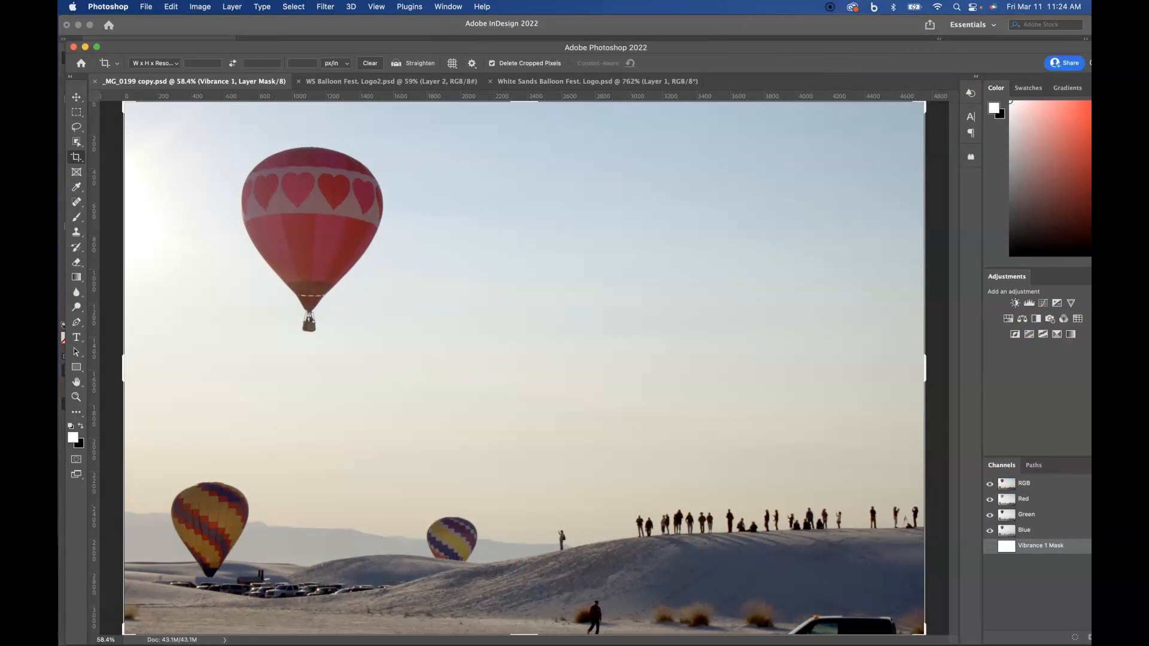
{"action": "left_click_drag", "start_coordinate": [1090, 217], "coordinate": [819, 194]}
{"action": "left_click", "coordinate": [714, 322]}
{"action": "left_click", "coordinate": [713, 284]}
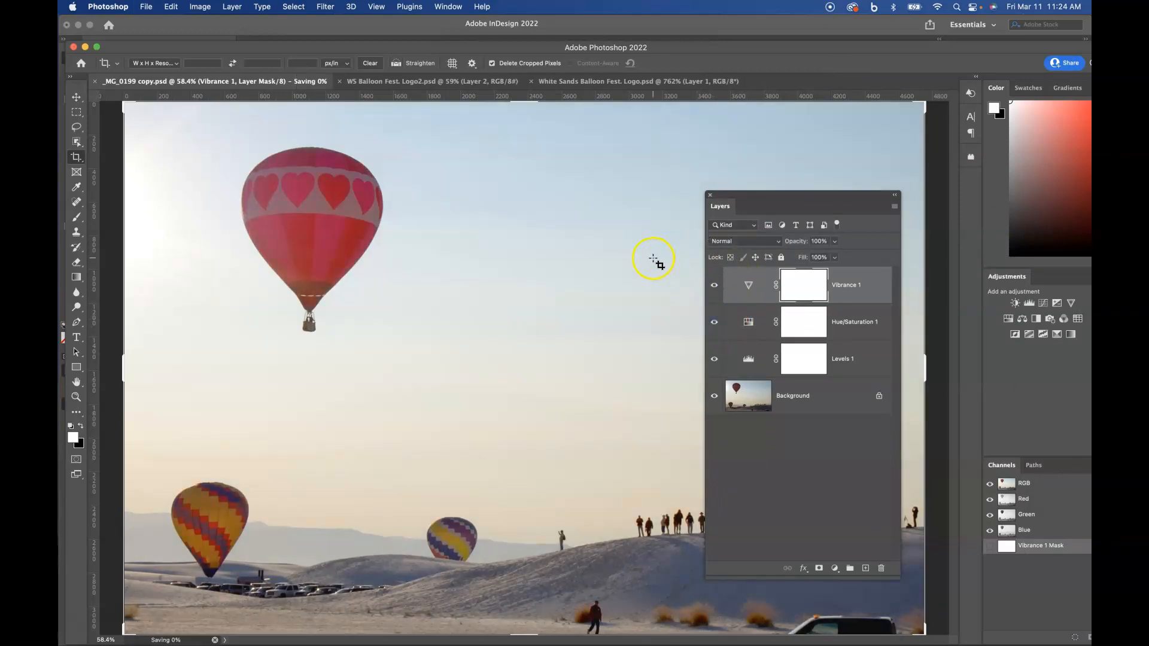
{"action": "key", "text": "super+s"}
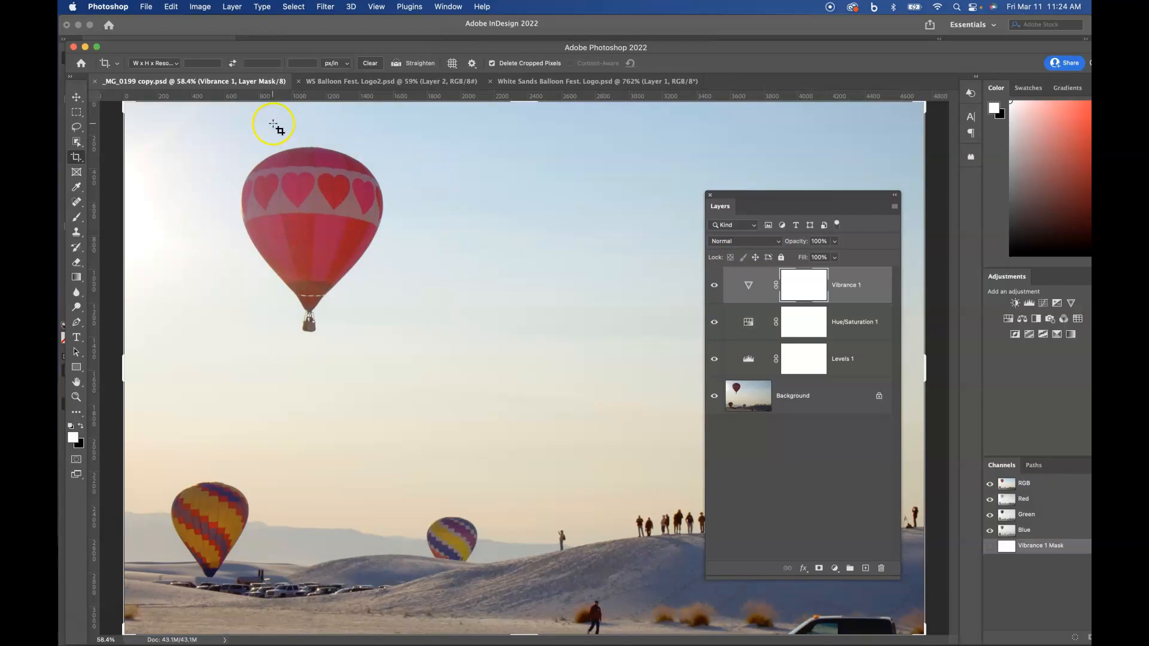
- Move the Photoshop window aside, return to the InDesign ad, and show its list of linked files
{"action": "left_click_drag", "start_coordinate": [207, 48], "coordinate": [1086, 48]}
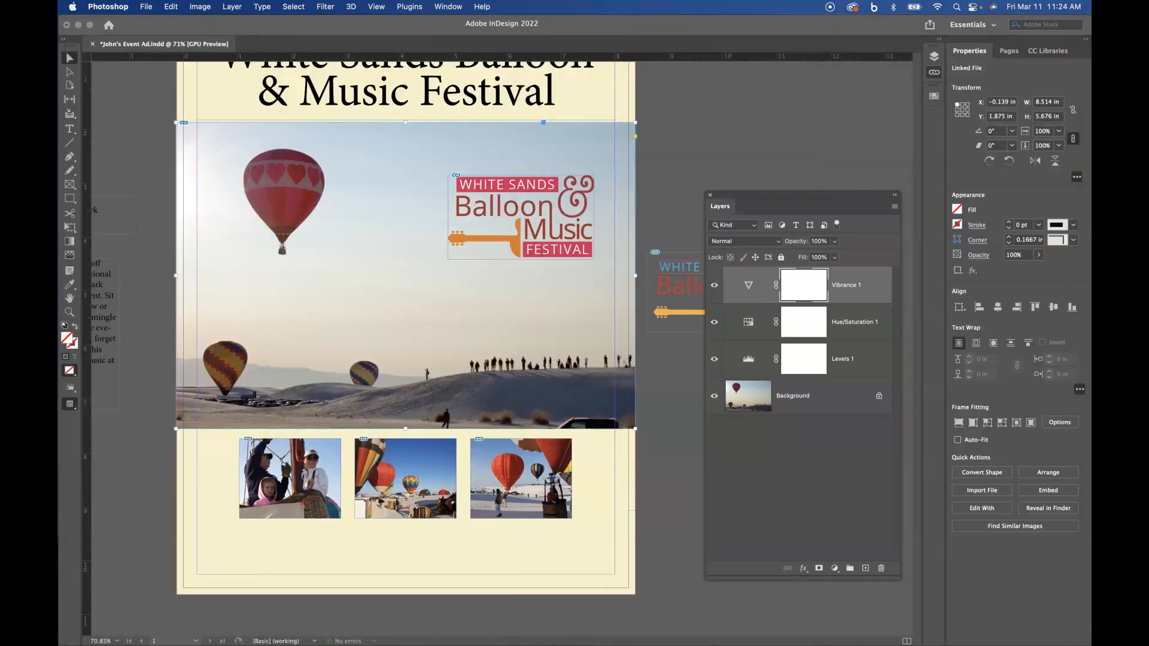
{"action": "left_click", "coordinate": [593, 349]}
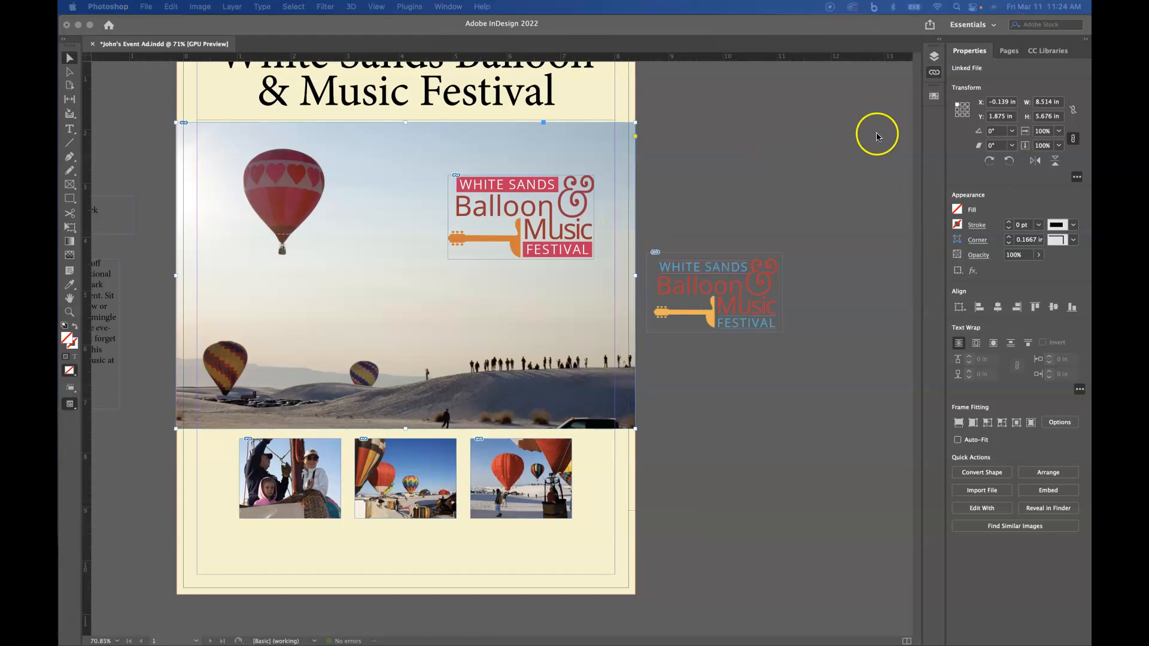
{"action": "scroll", "coordinate": [793, 131], "scroll_direction": "up", "scroll_amount": 2}
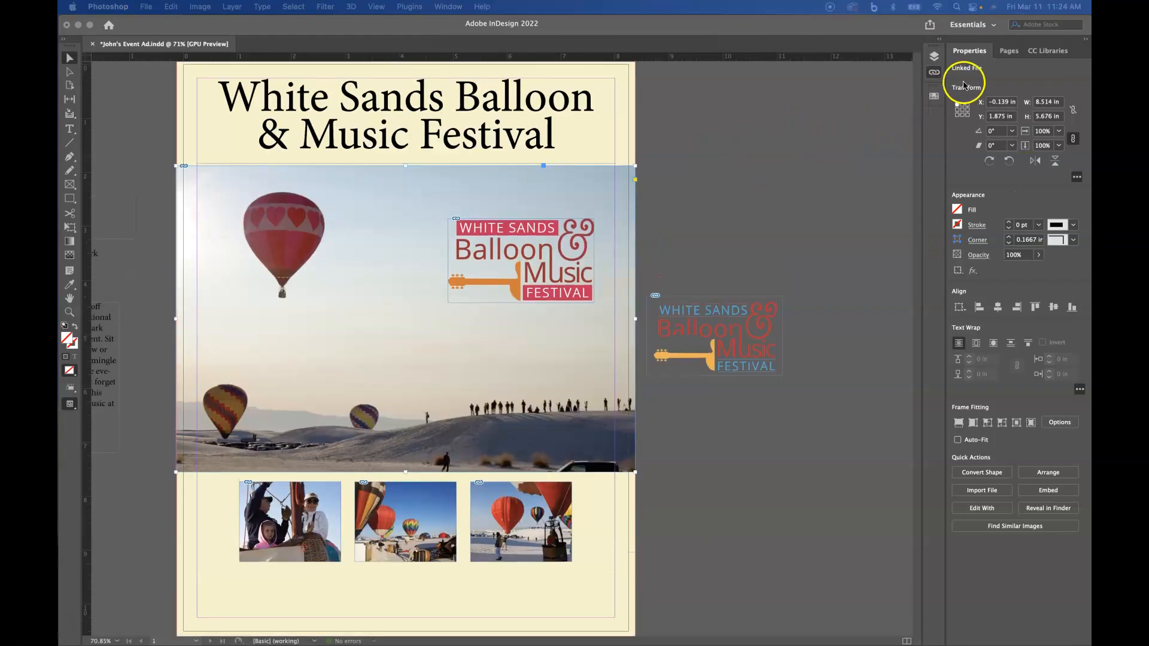
{"action": "left_click", "coordinate": [936, 74]}
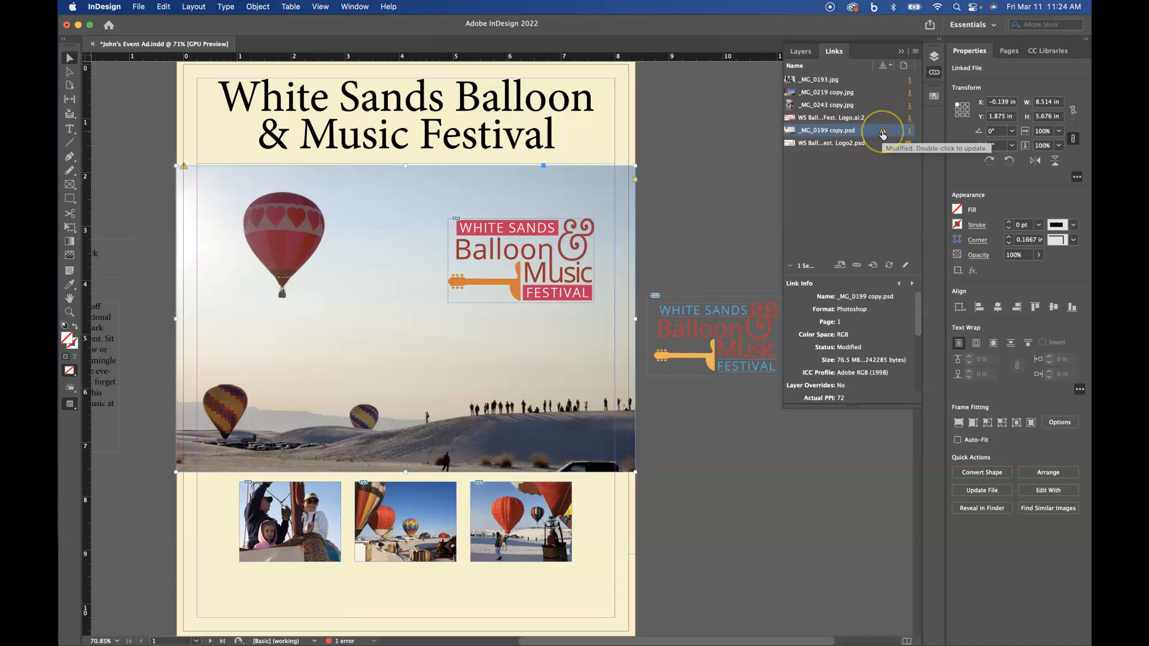
- Update the modified _MG_0199 copy.psd link from the photo frame, undo it, and update the link again from the links list
{"action": "left_click", "coordinate": [184, 168]}
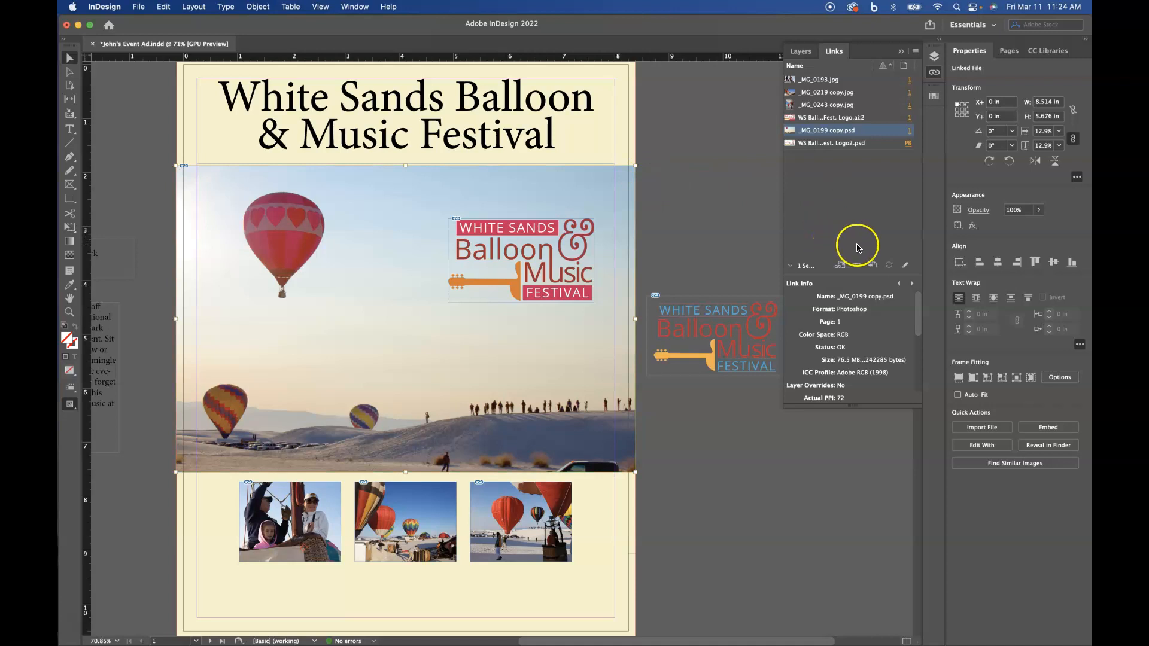
{"action": "key", "text": "super+z"}
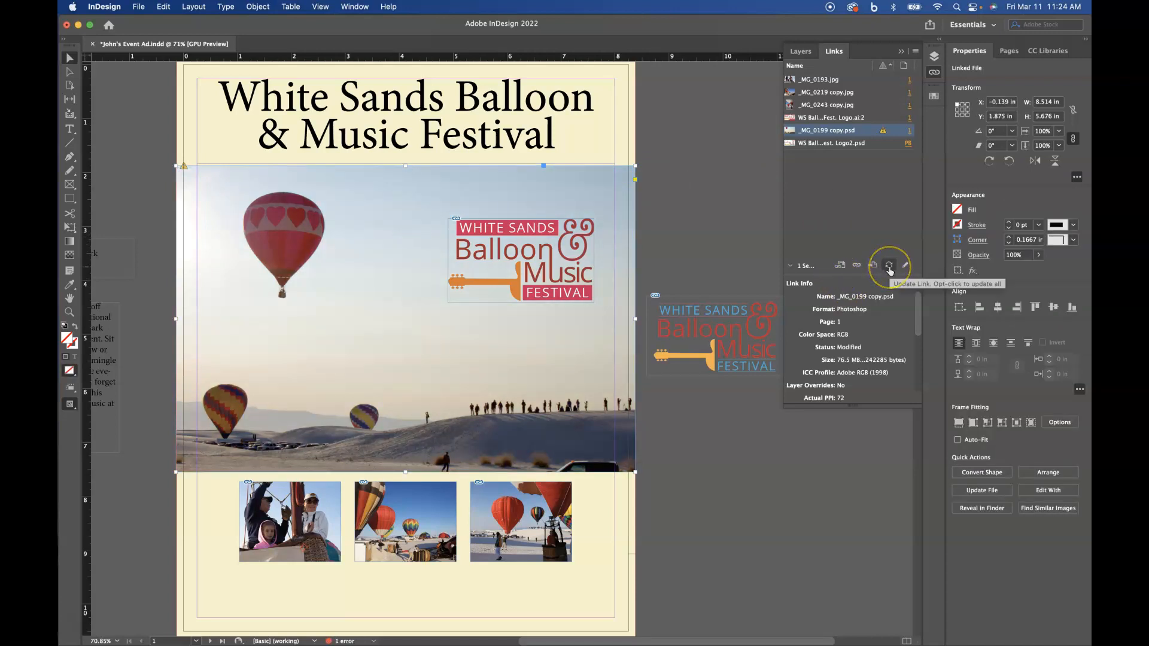
{"action": "left_click", "coordinate": [890, 267]}
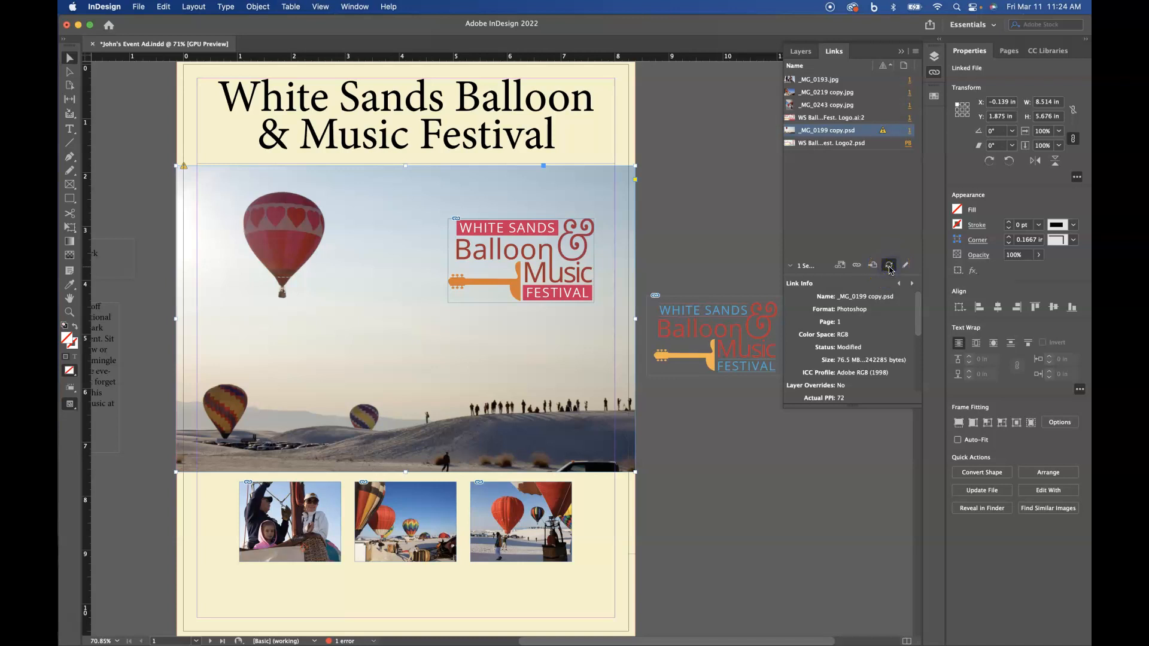